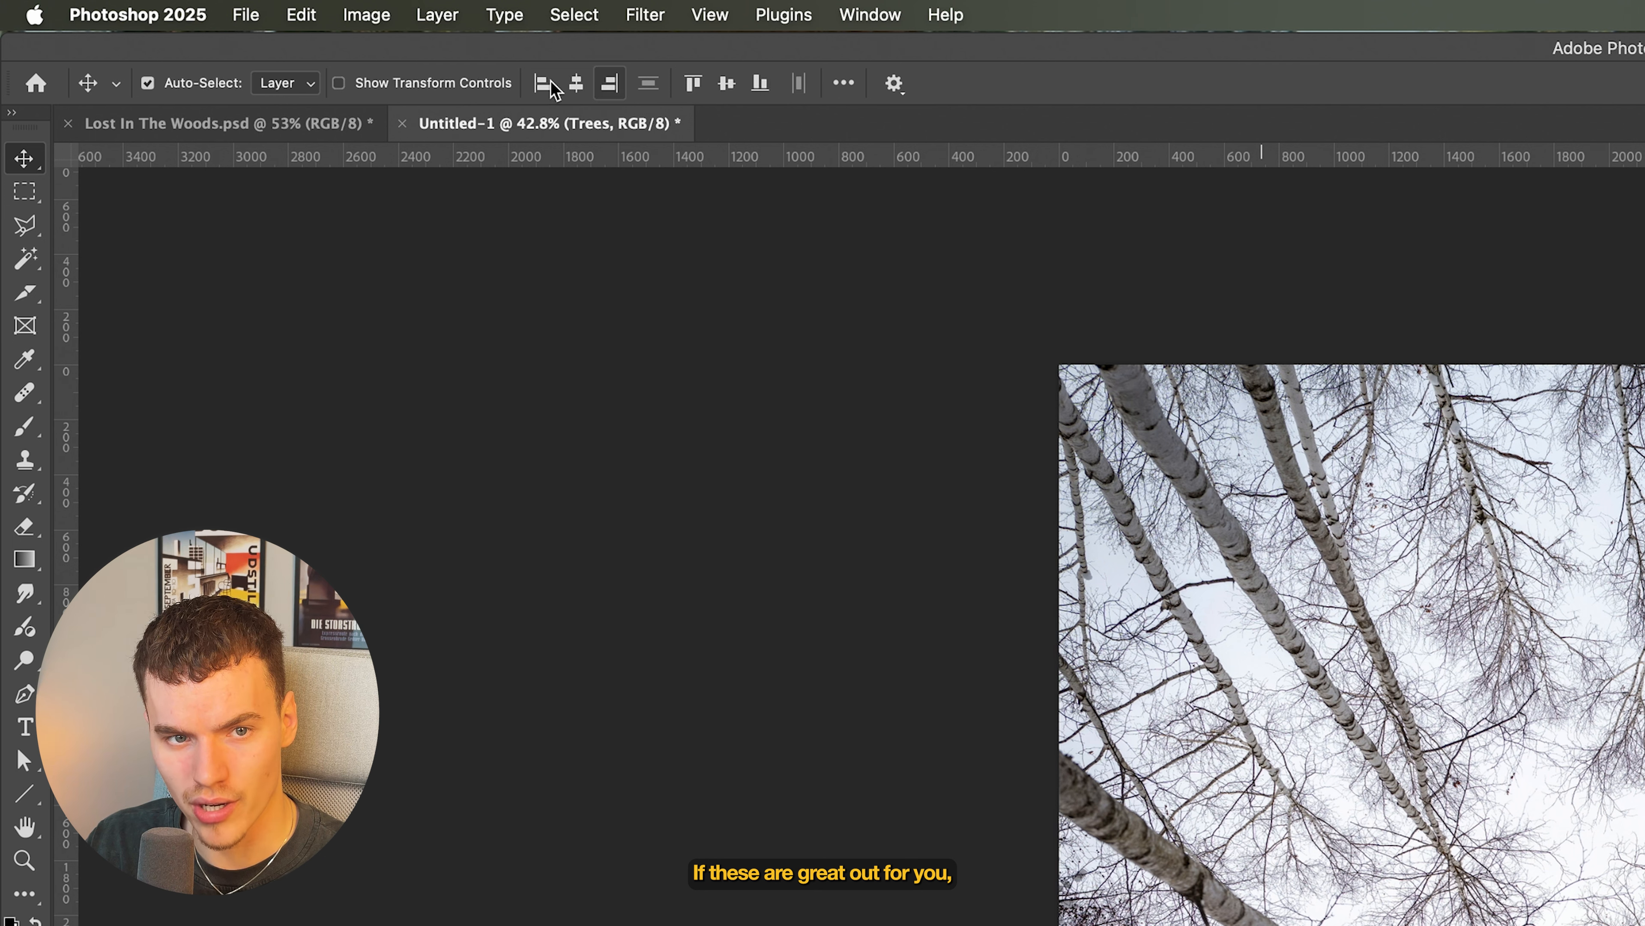
Set the Move tool's alignment reference to Canvas
click(845, 83)
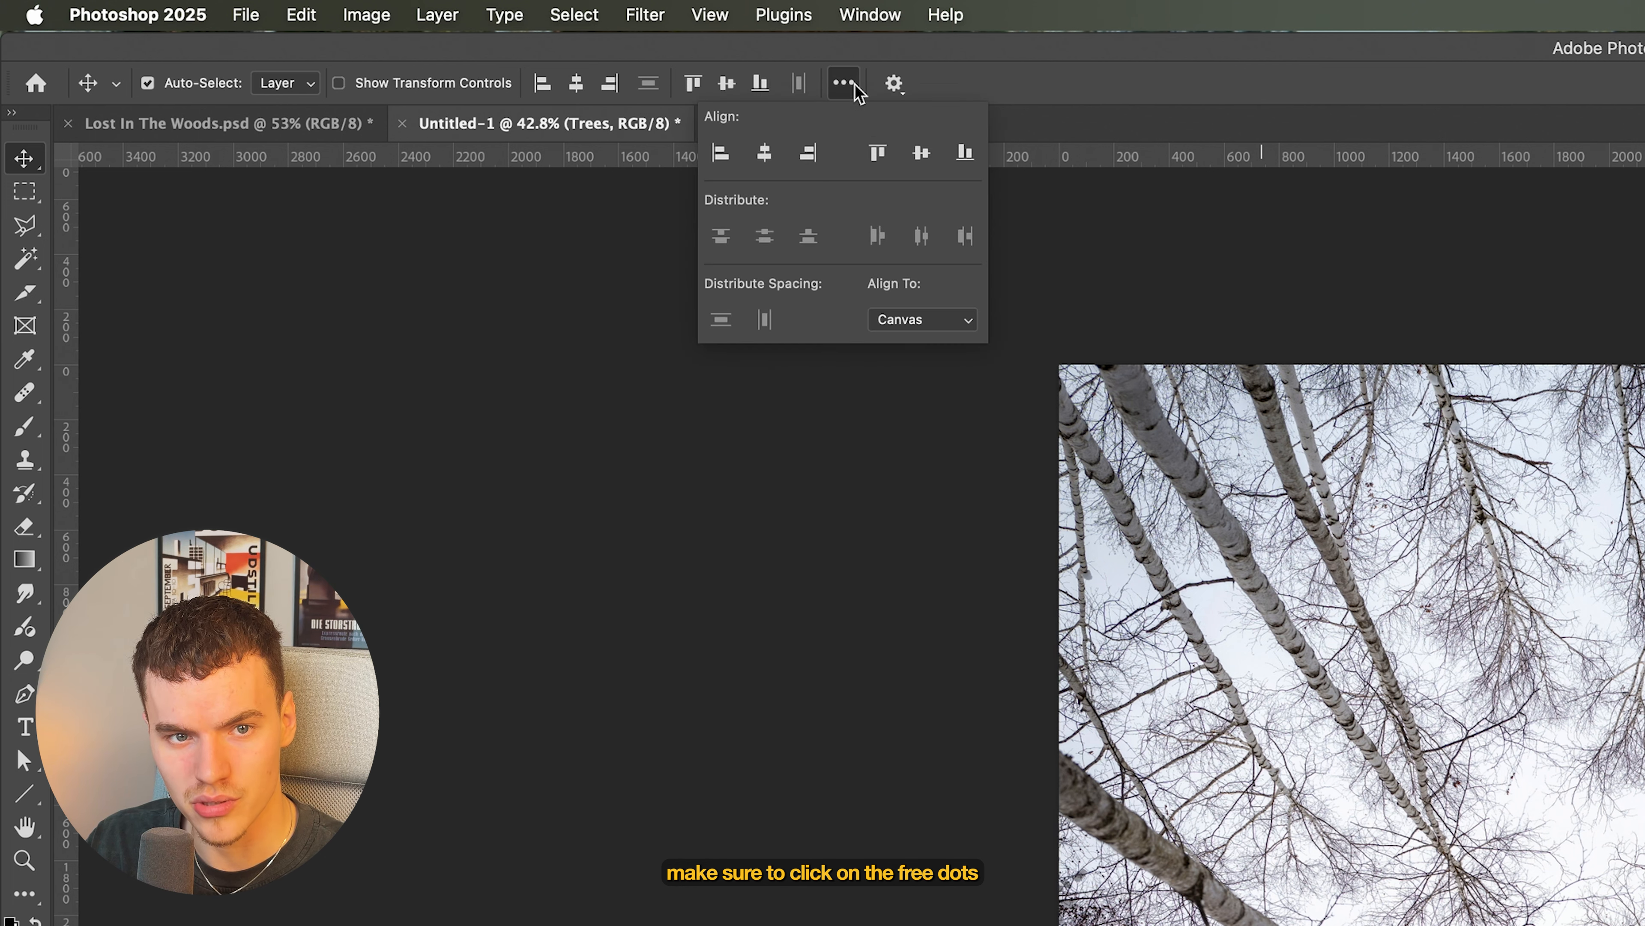
click(937, 320)
click(937, 320)
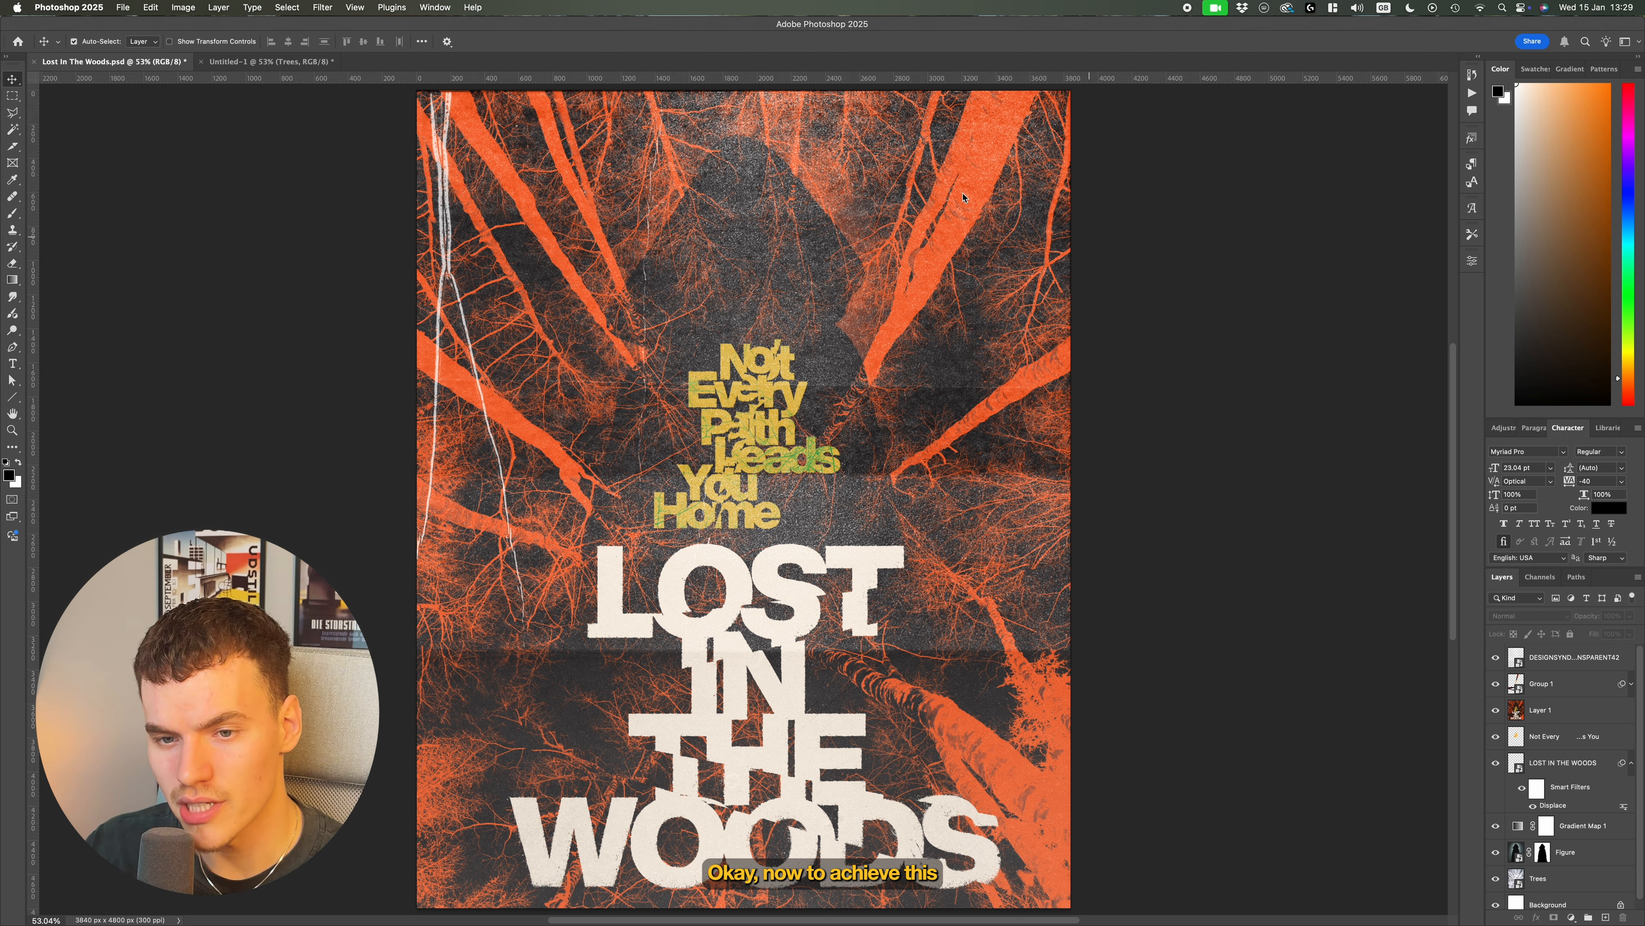
Add a Gradient Map adjustment layer above the Trees layer in Untitled-1 and apply the near-black to orange preset
click(268, 61)
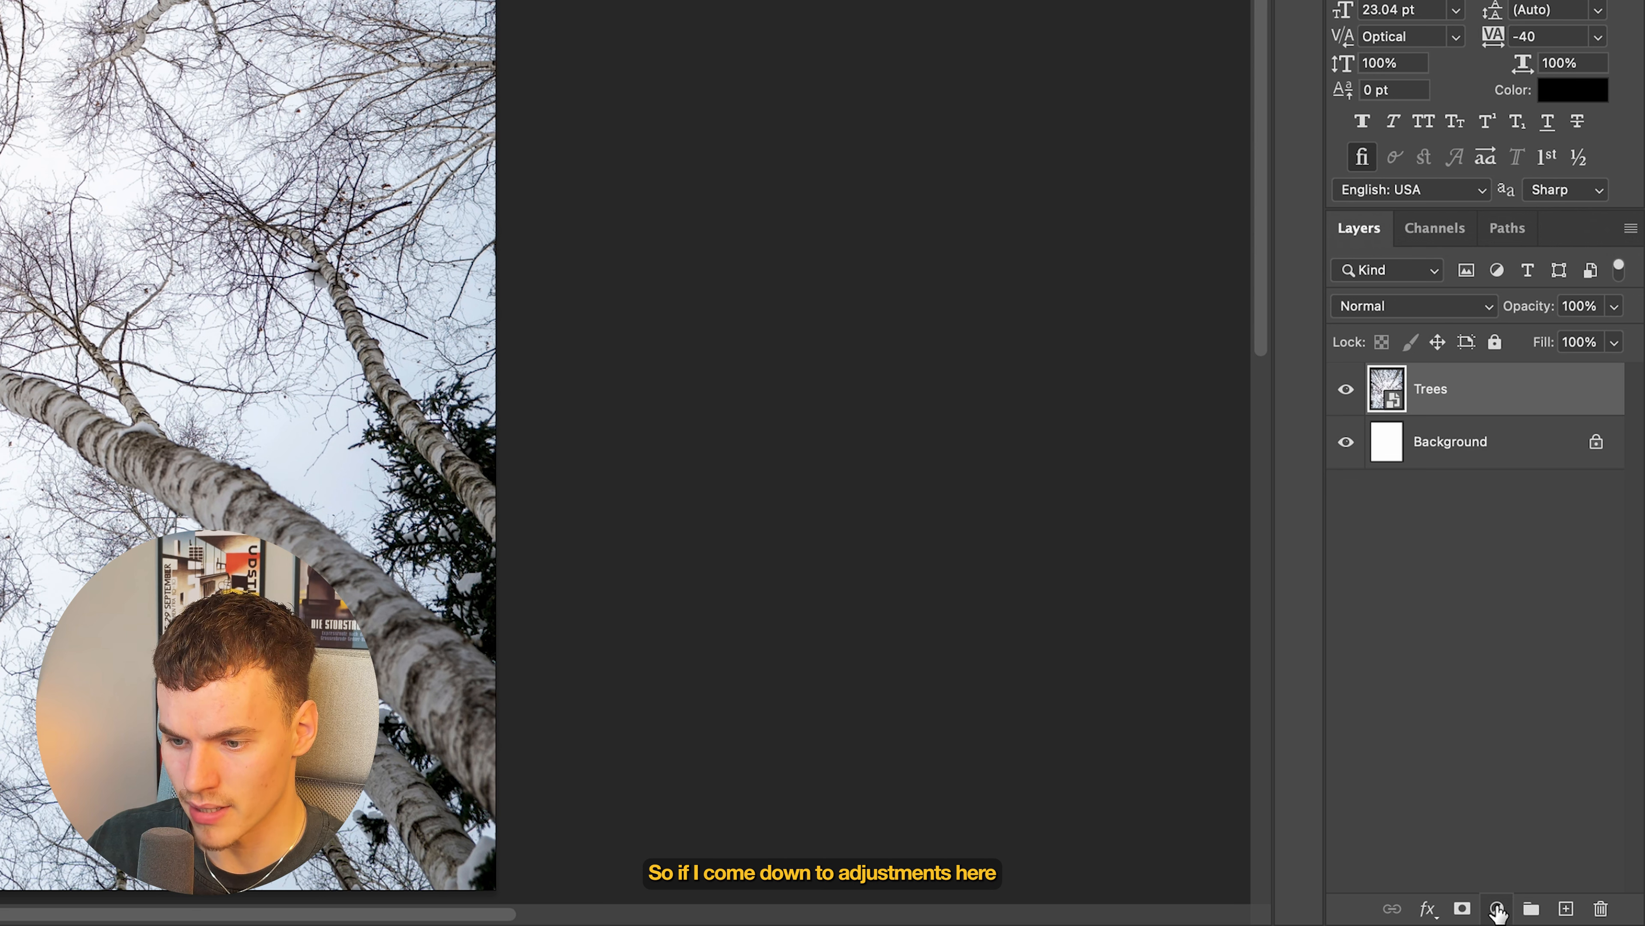
click(1572, 916)
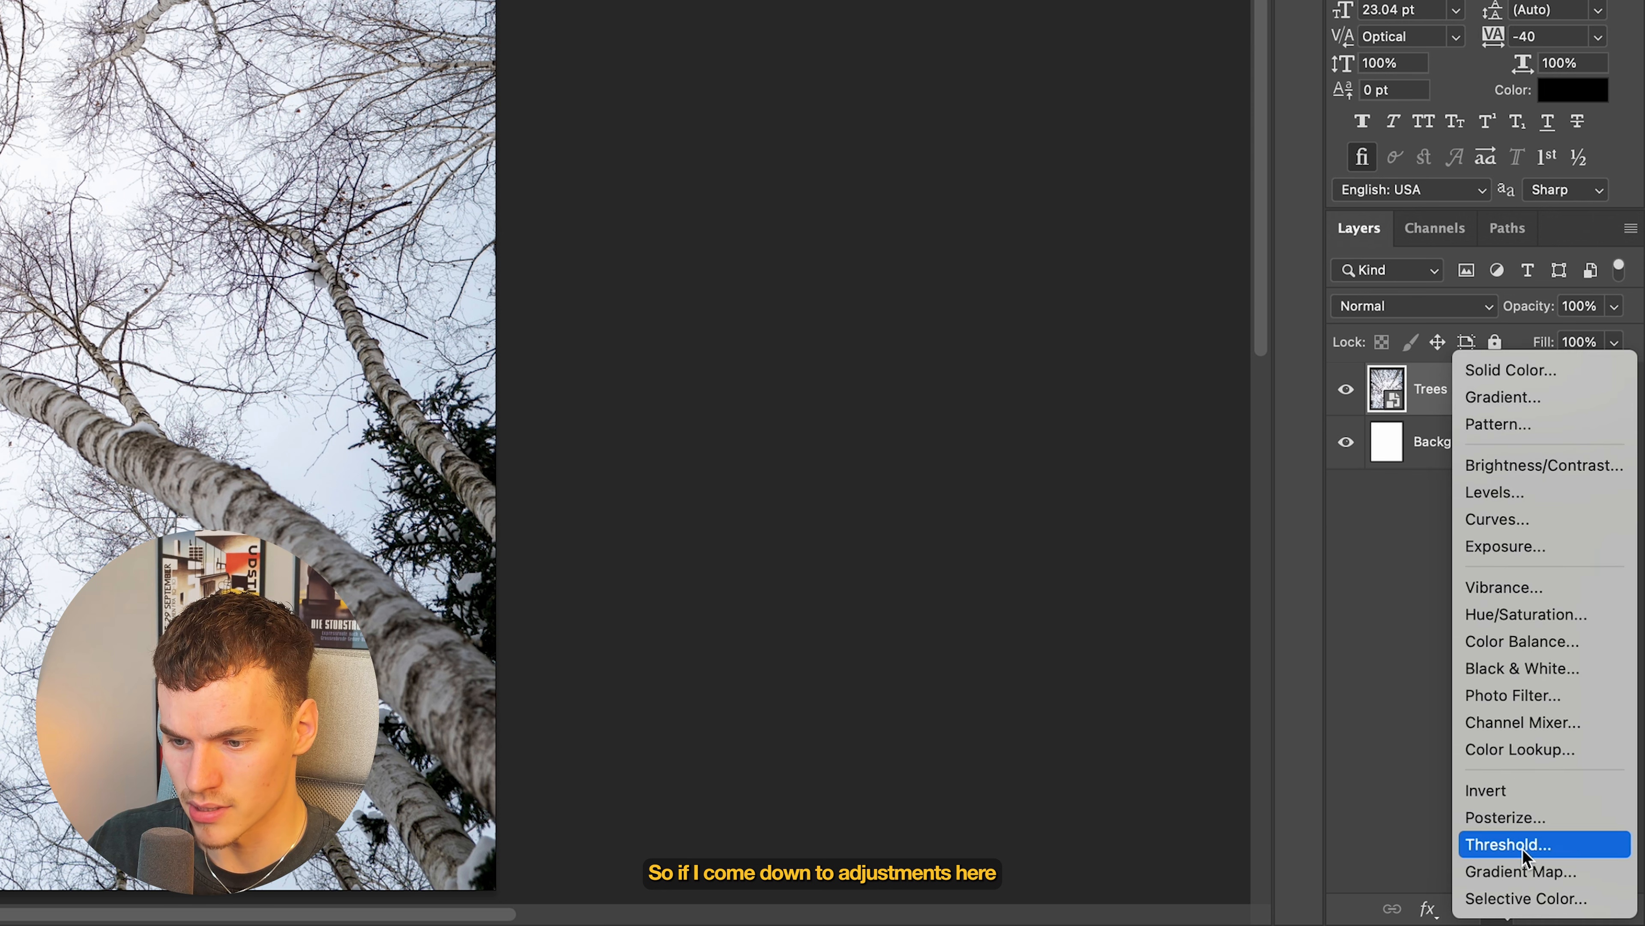
click(1524, 868)
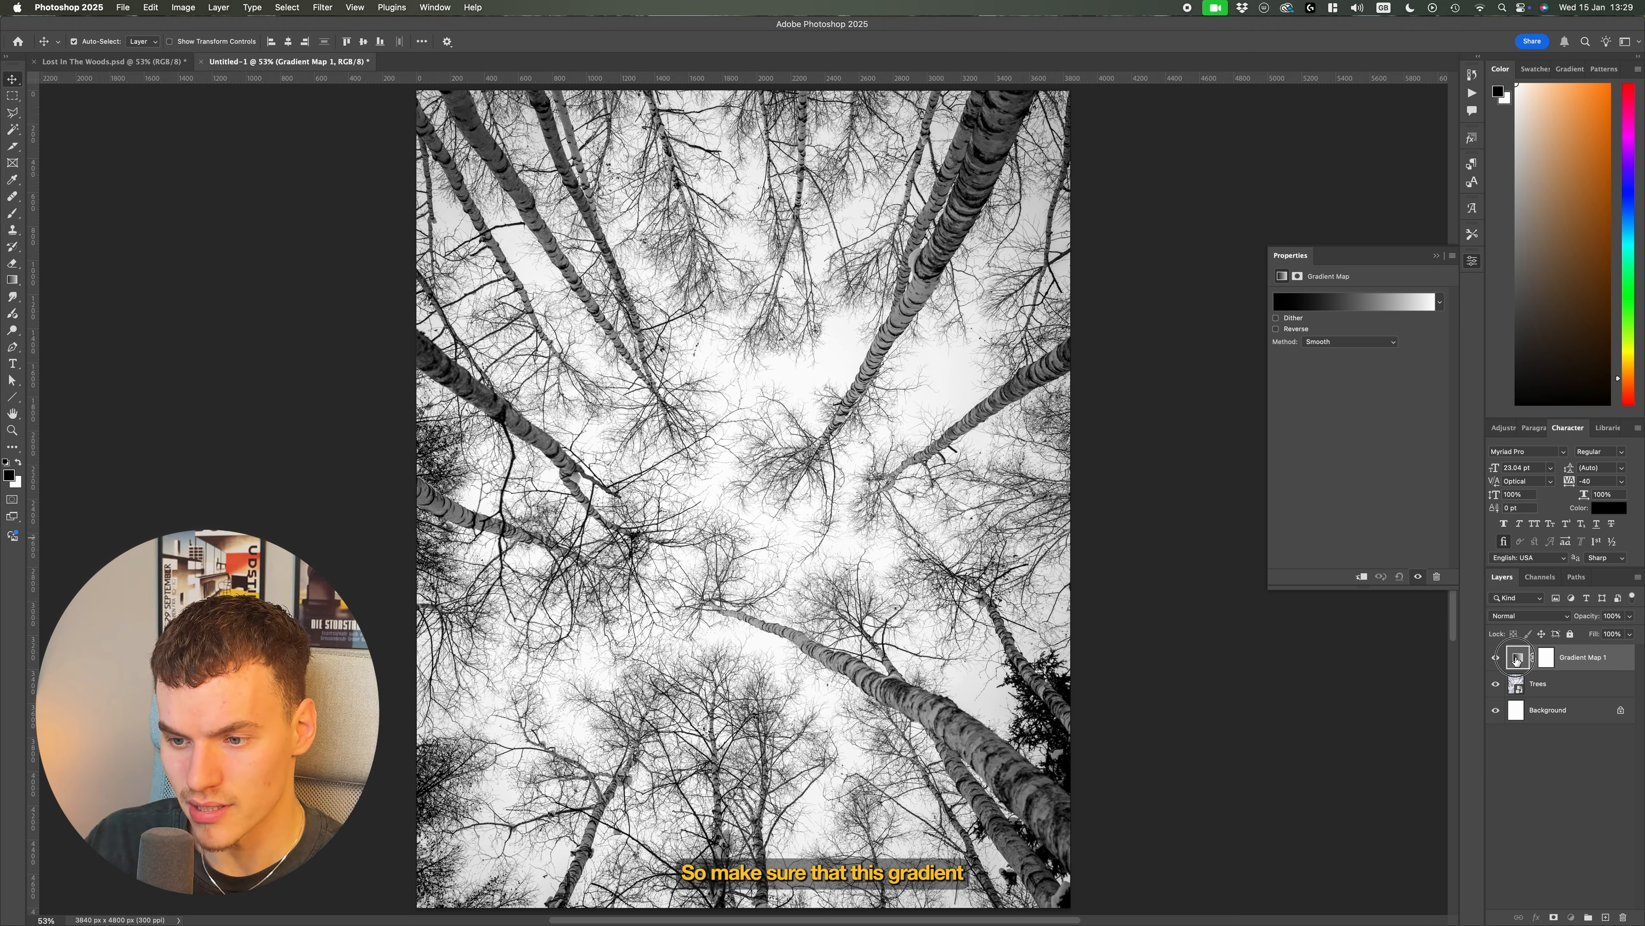
click(1352, 302)
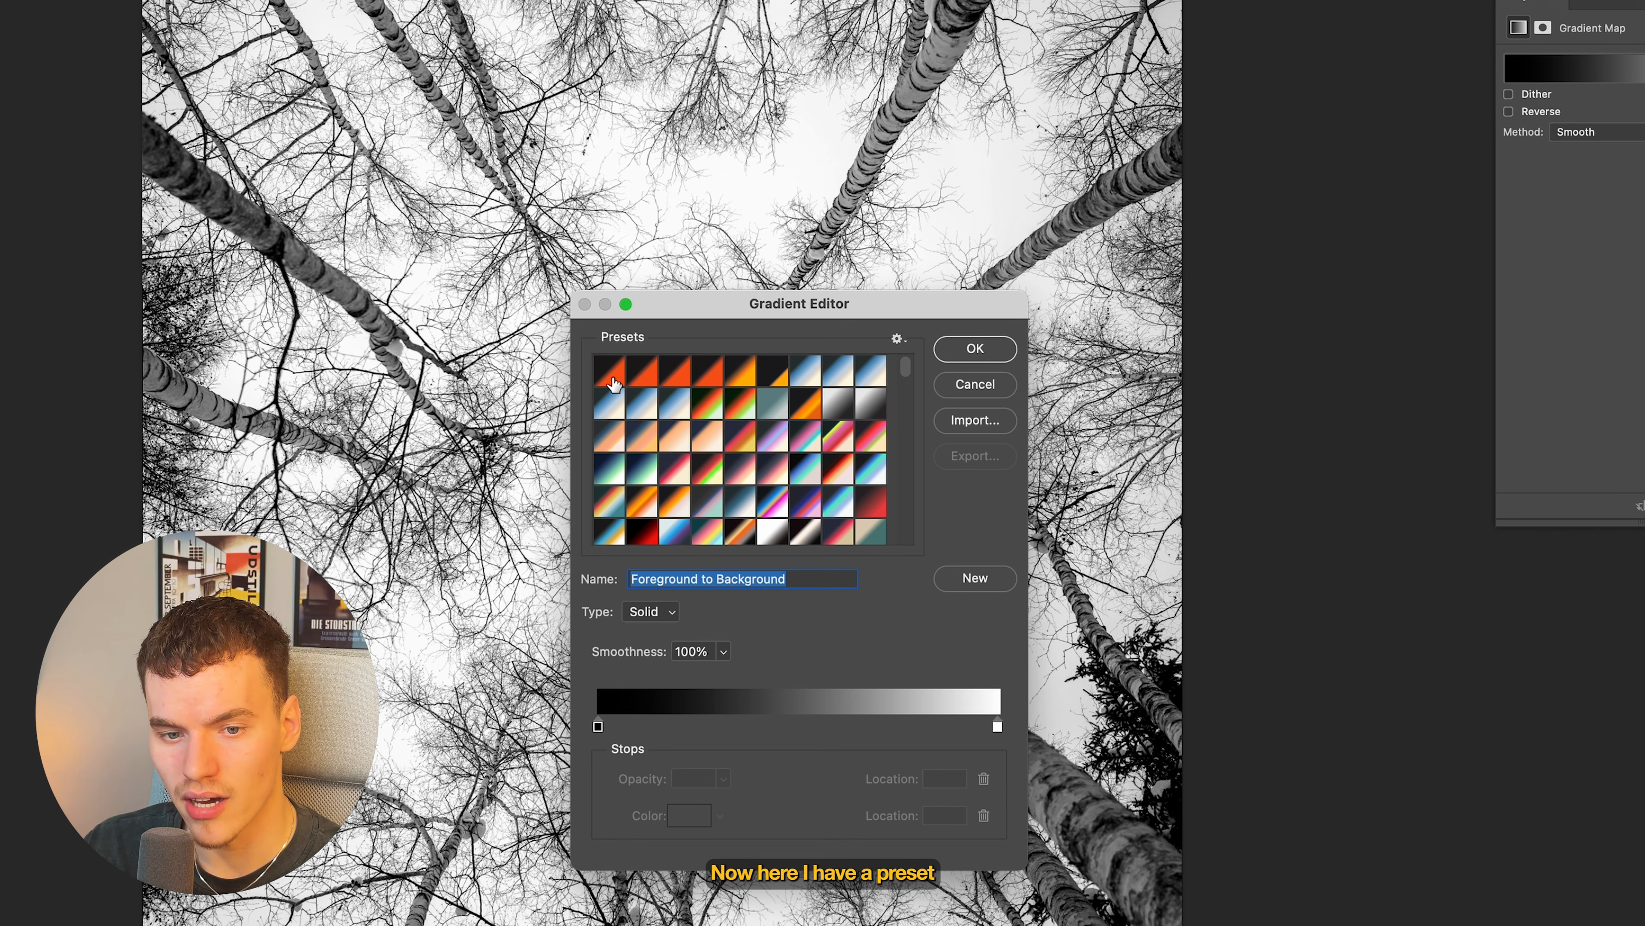
click(612, 382)
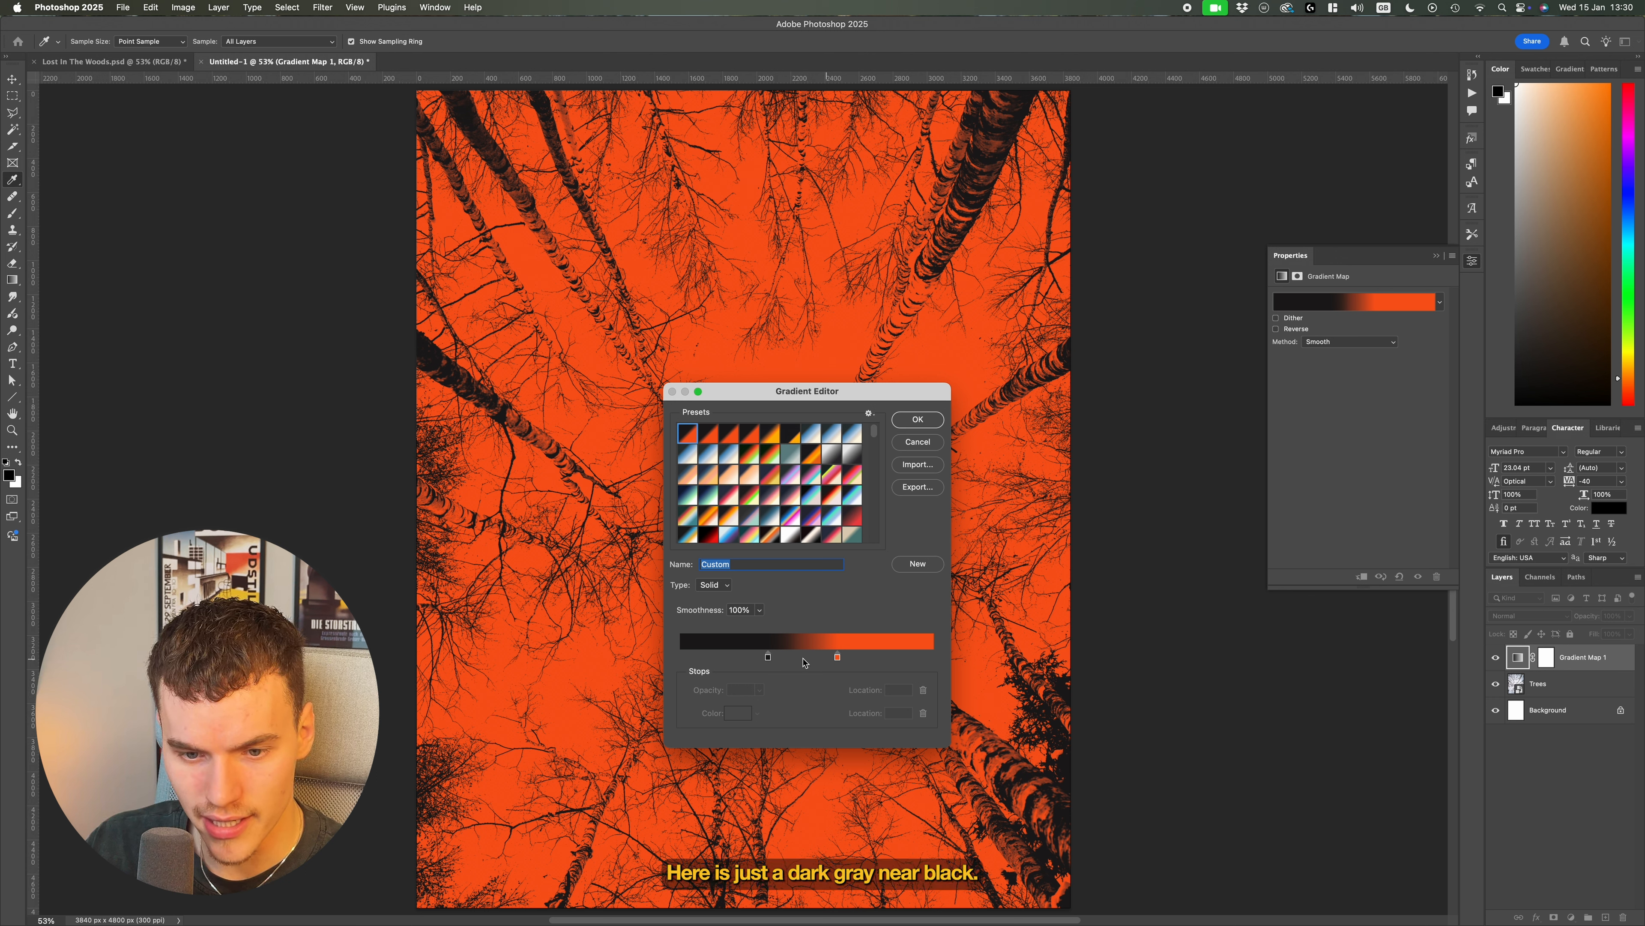
Examine the colours of the gradient's dark and orange stops without changing them
double_click(768, 657)
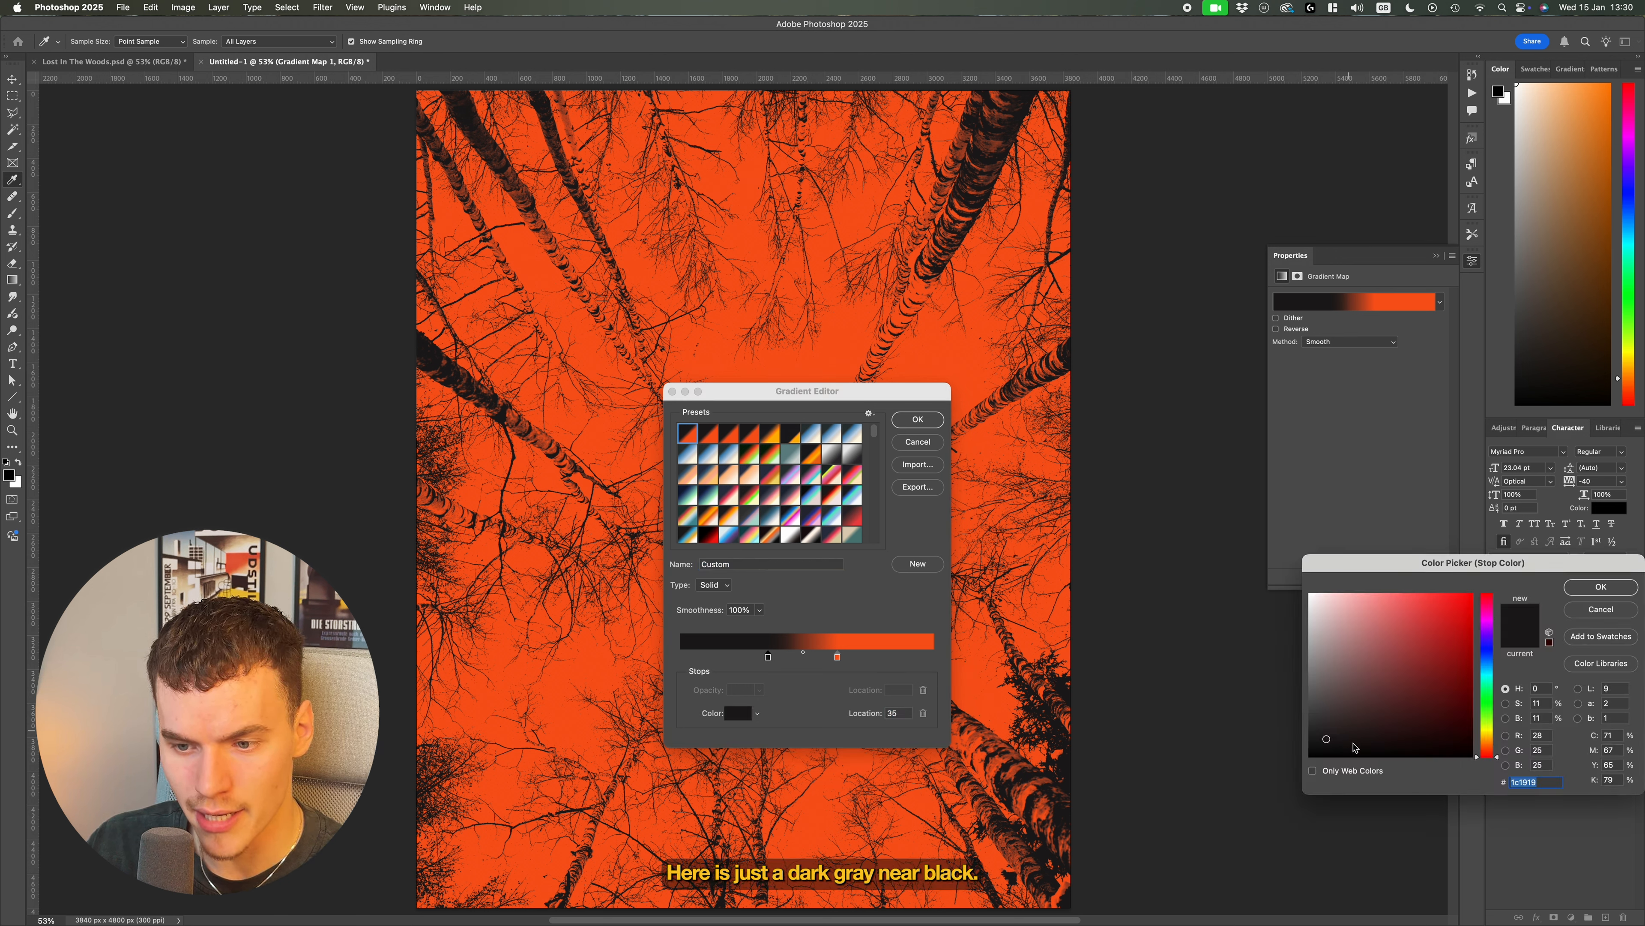
key(Escape)
double_click(836, 659)
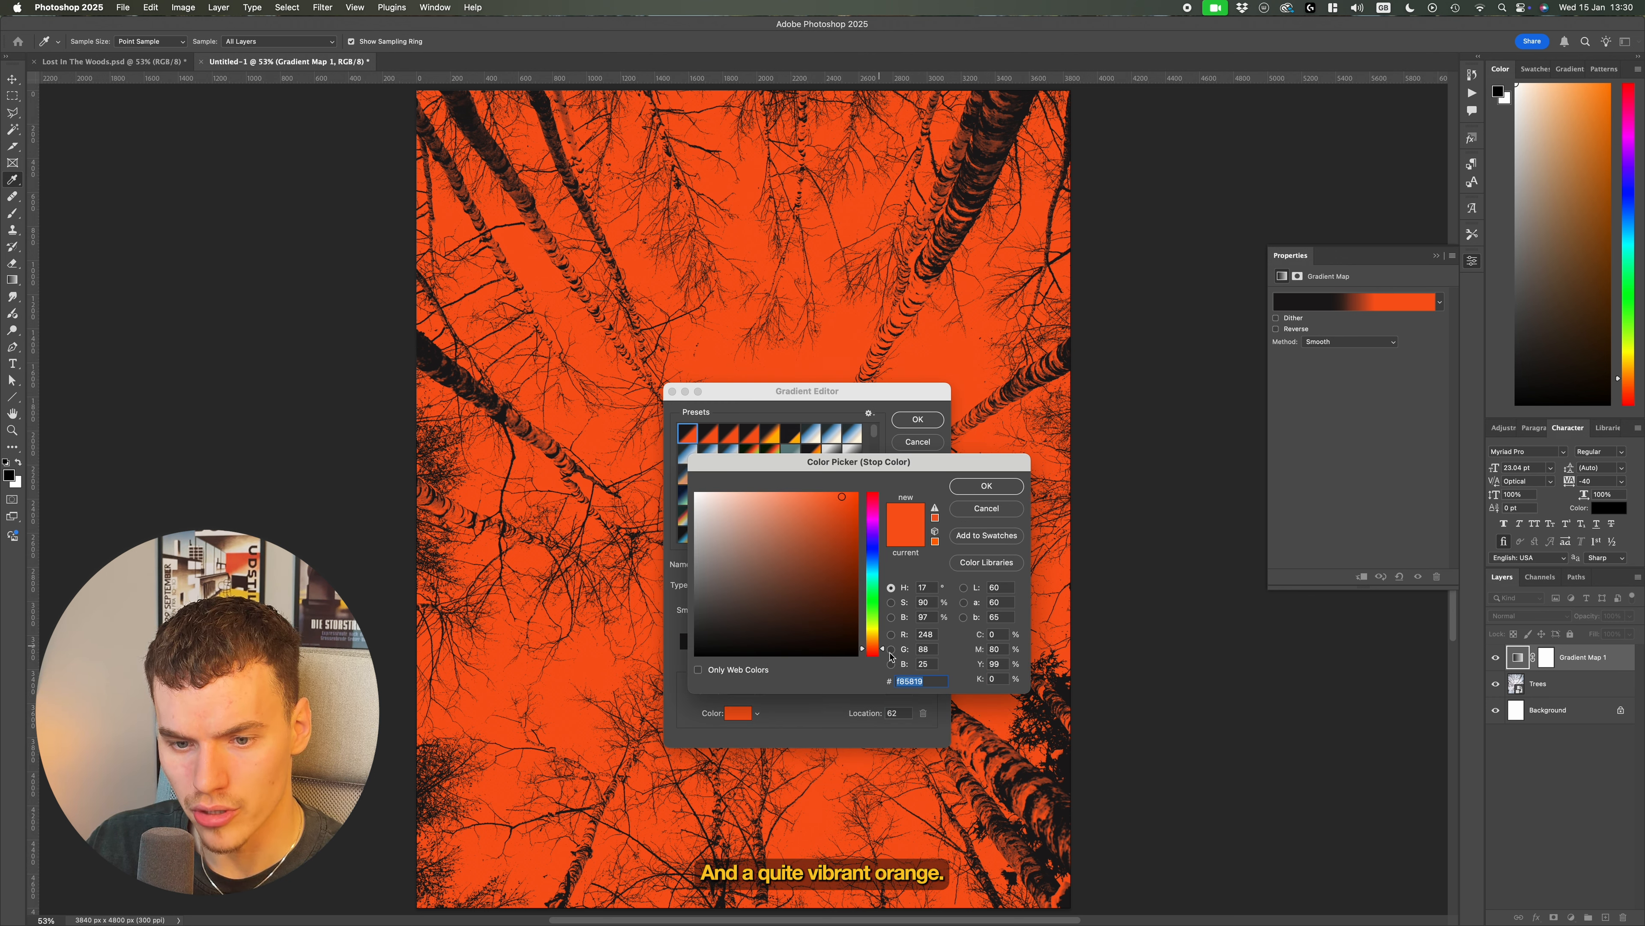
key(Escape)
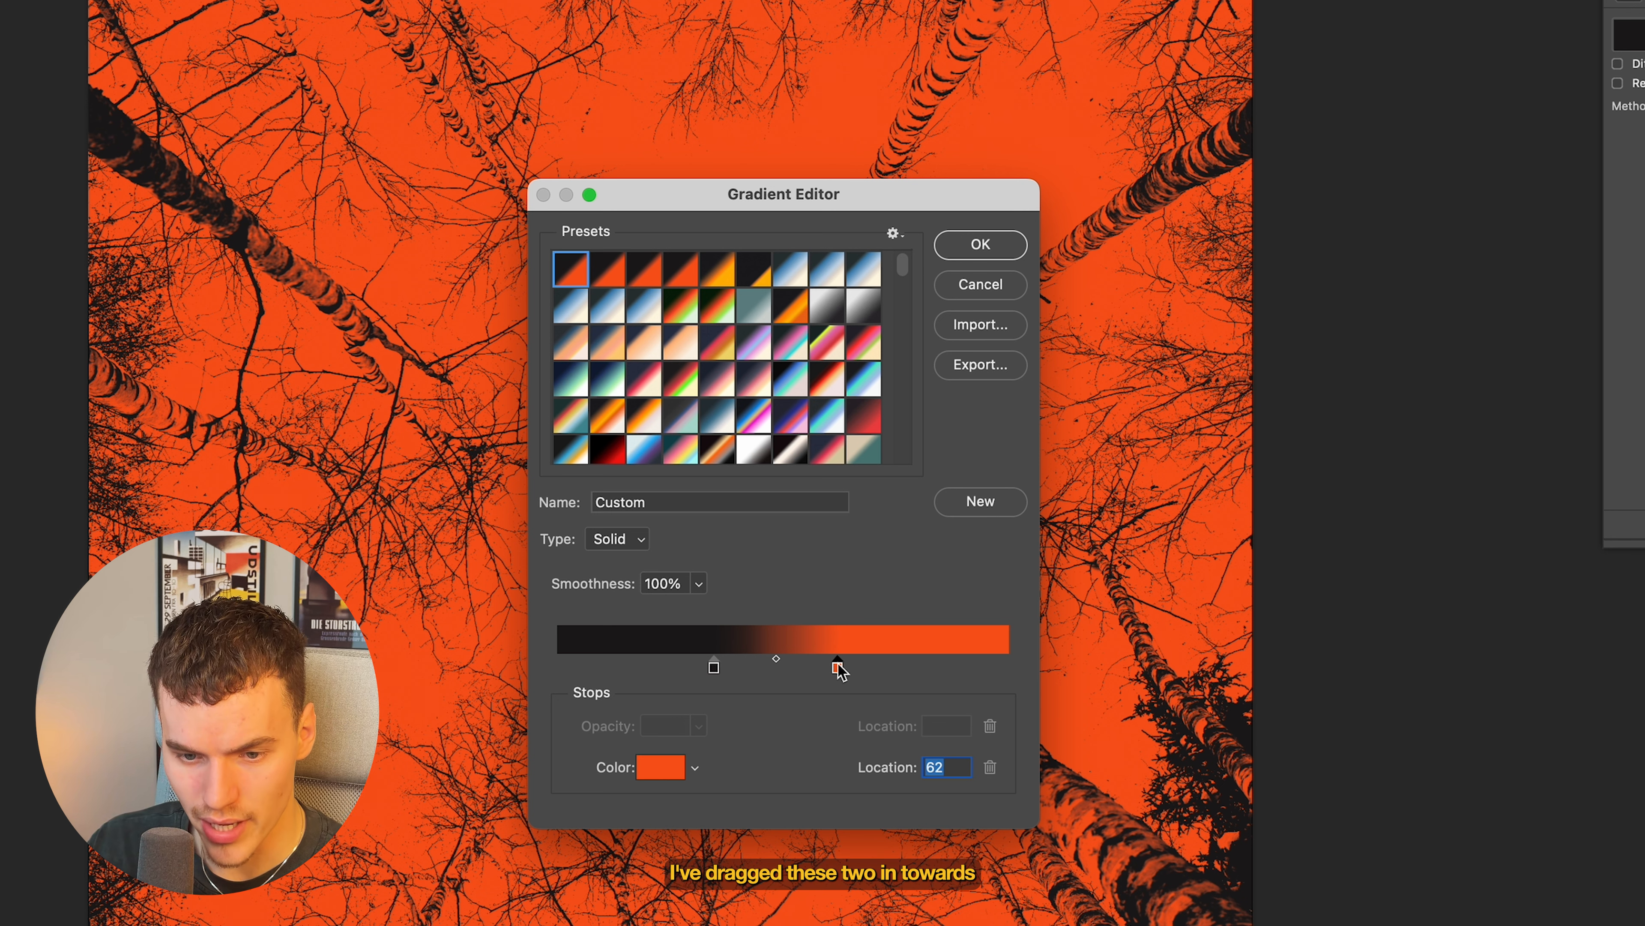
Shift the orange colour stop to location 61, accept the gradient and reverse the gradient map
drag(838, 673, 830, 671)
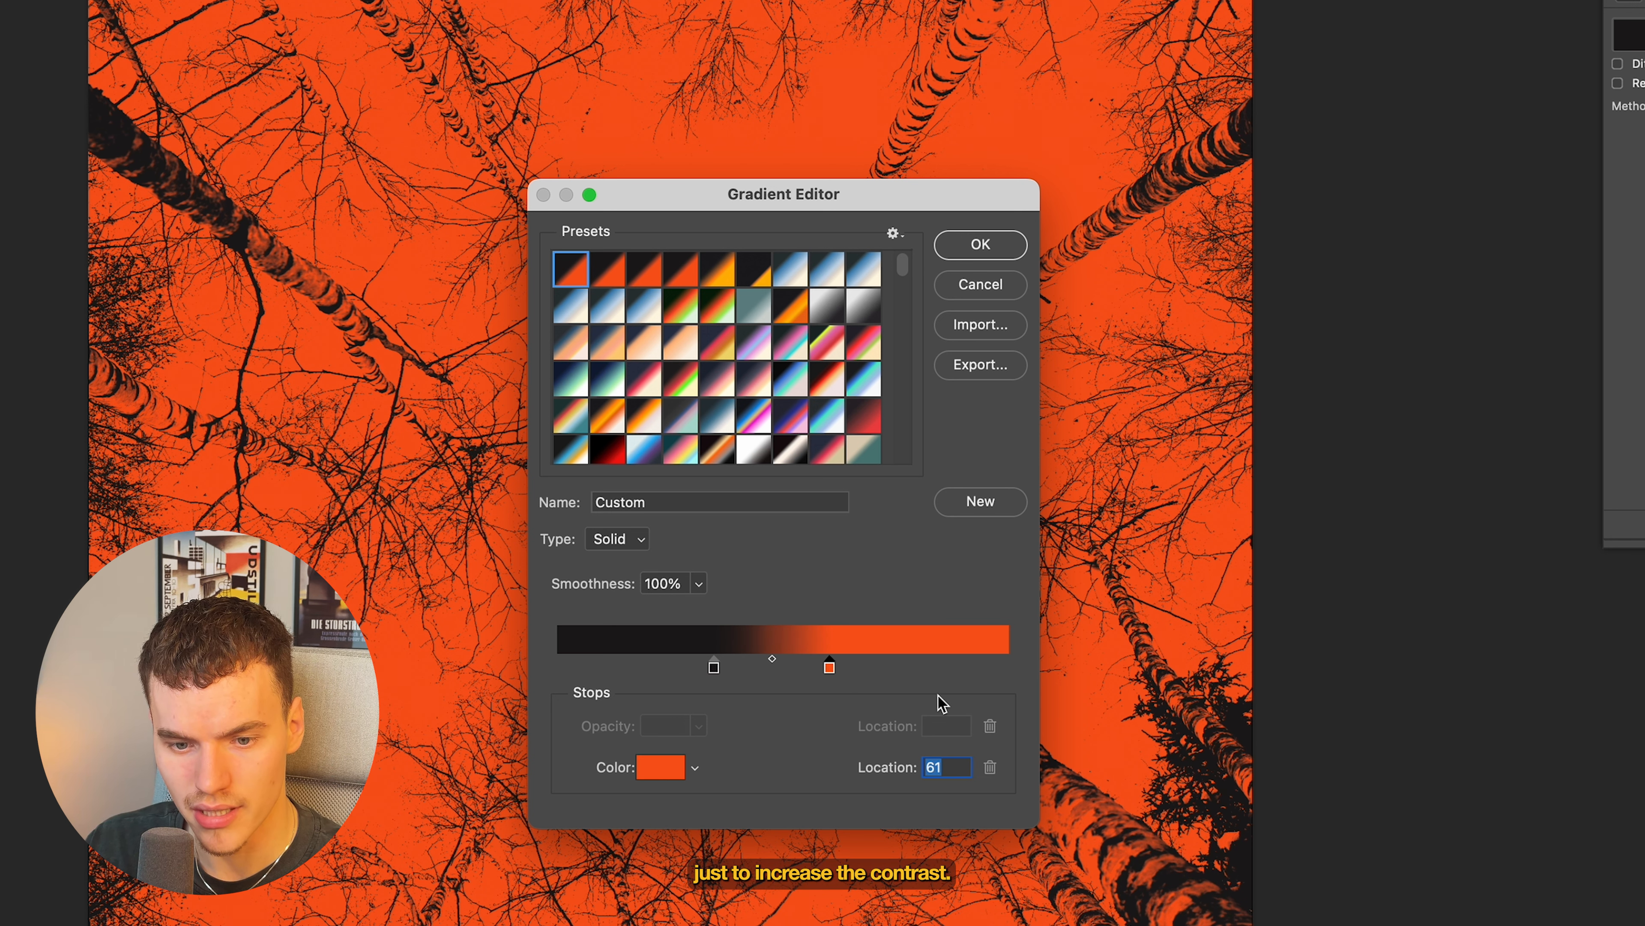
click(990, 245)
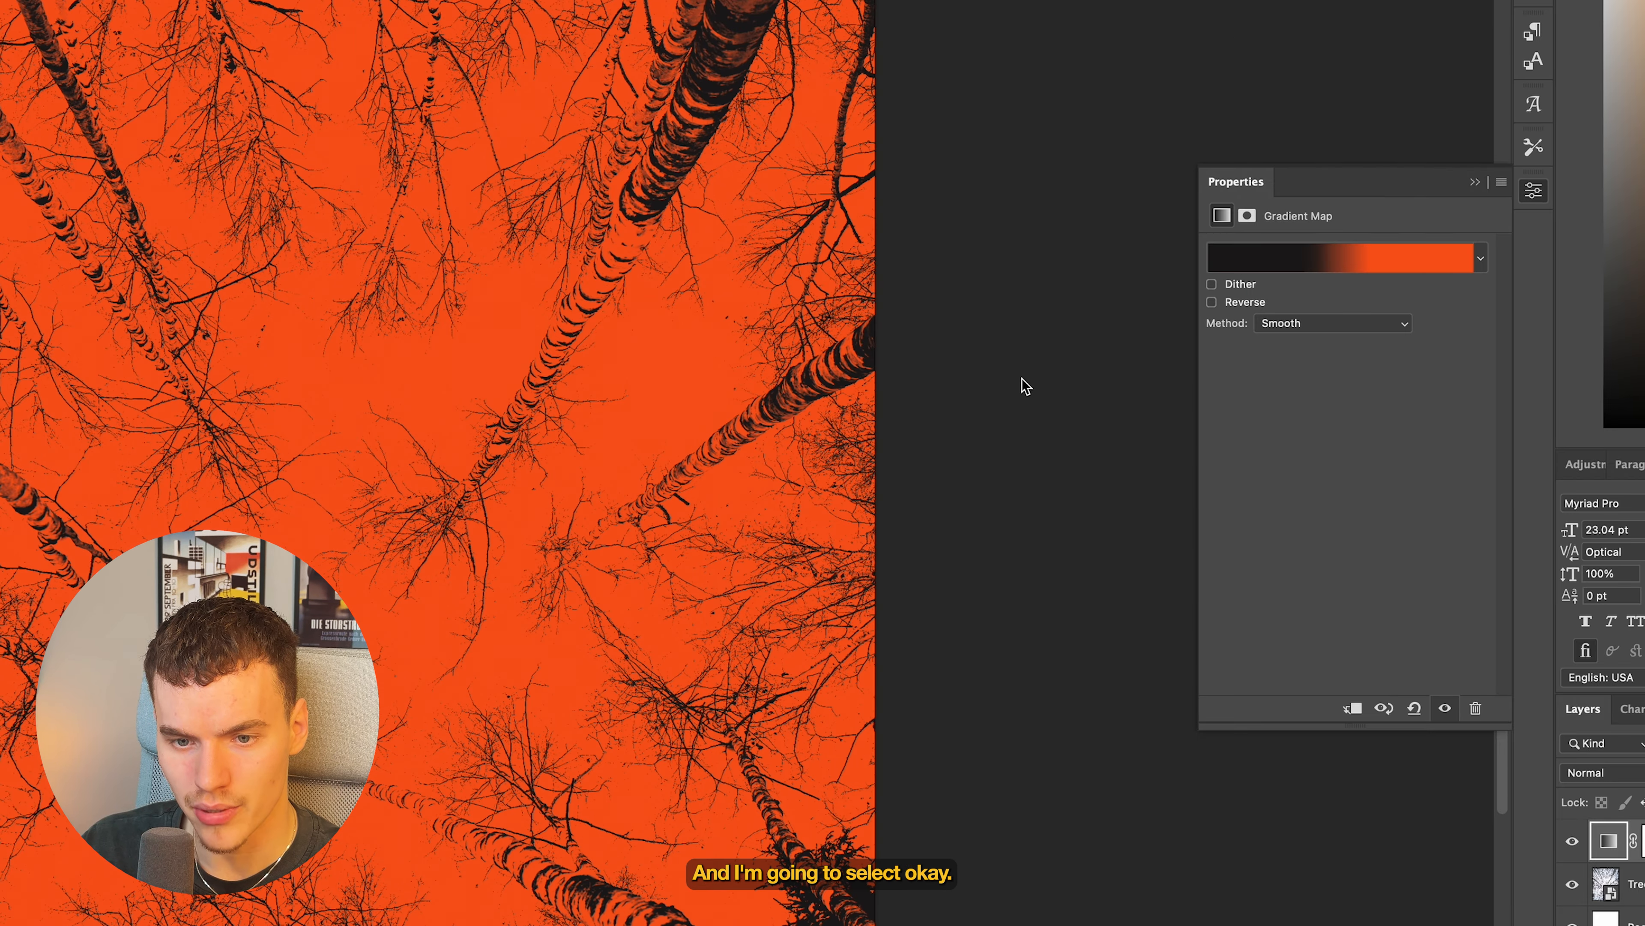
click(1259, 303)
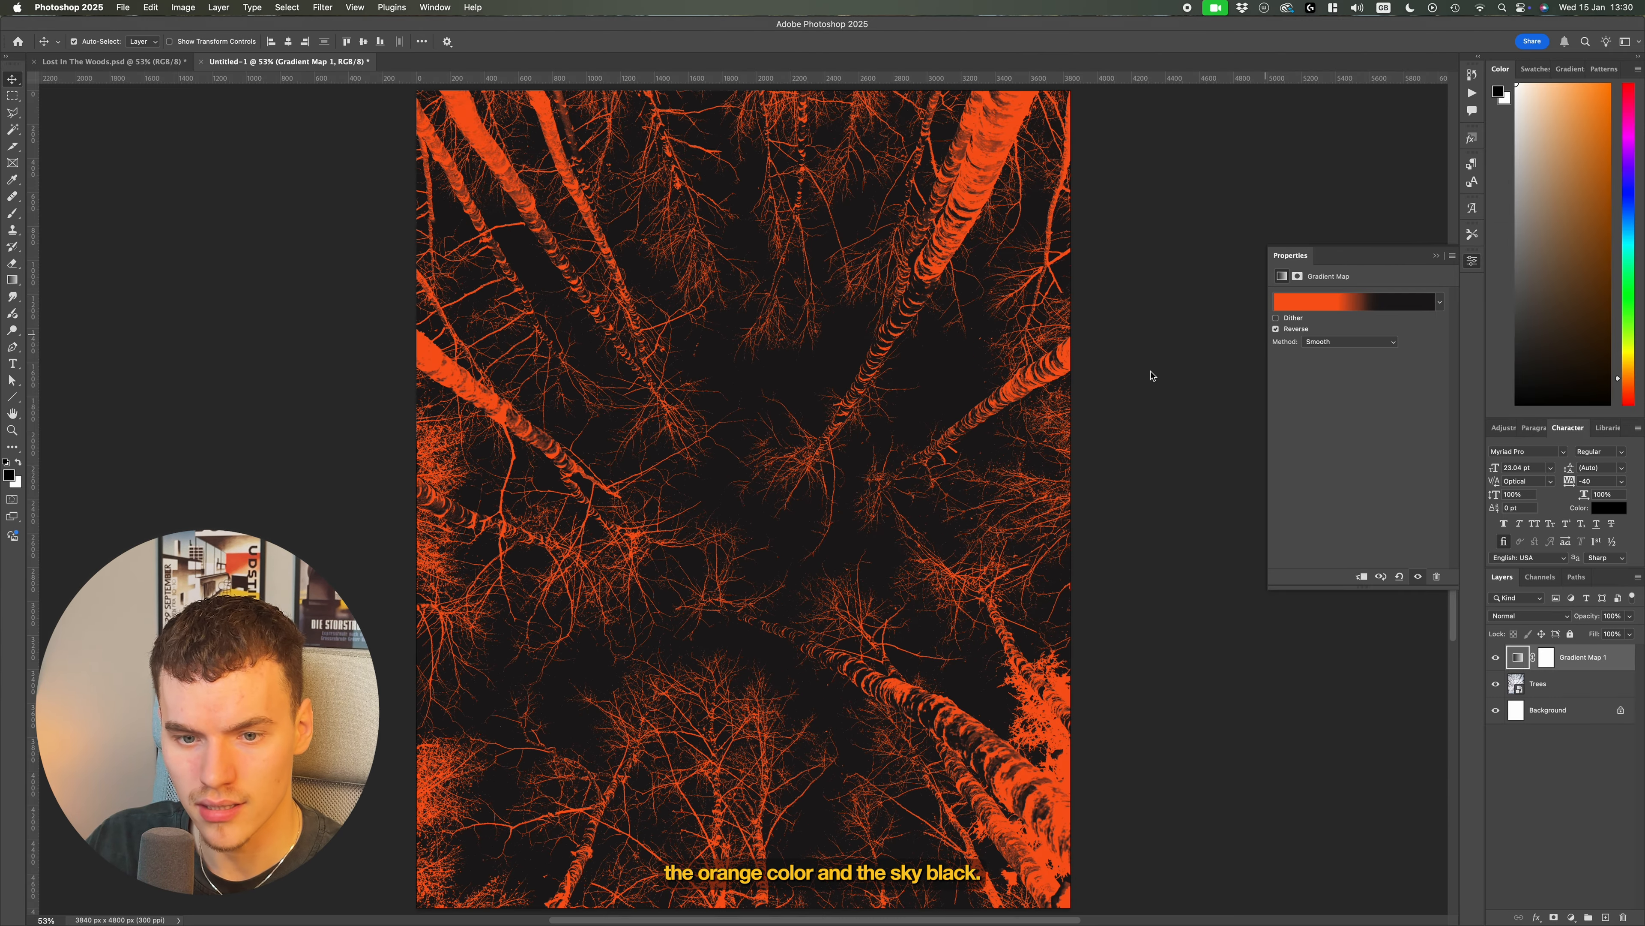
Move the gradient map's dark colour stop to location 29 and accept the gradient
click(1372, 306)
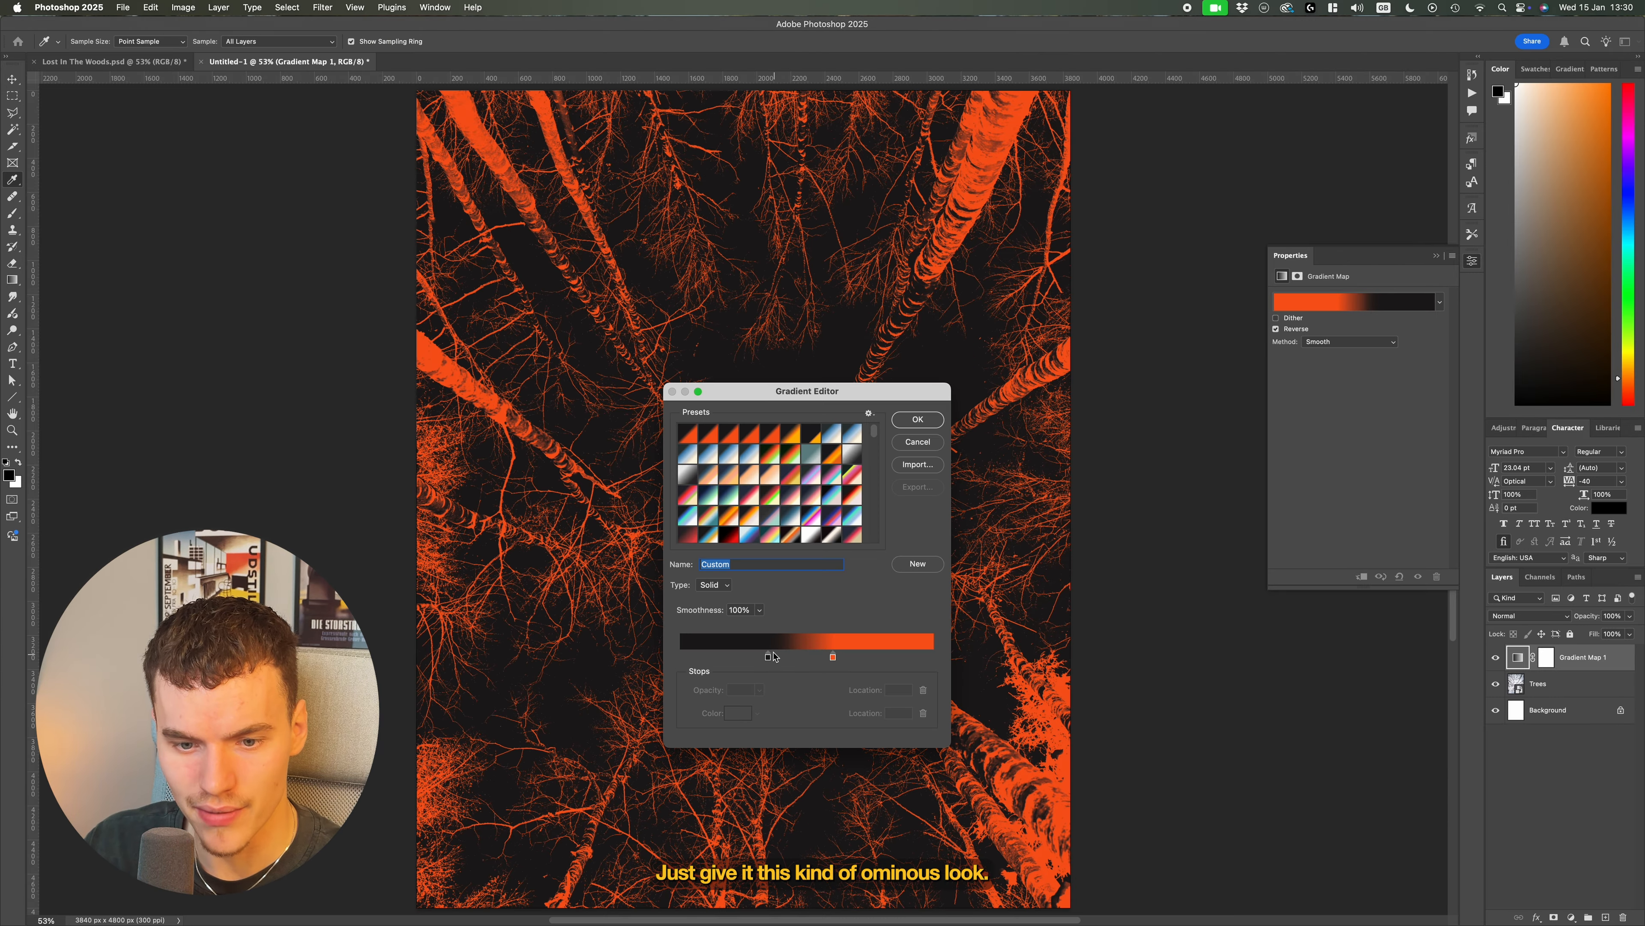
drag(769, 657, 756, 660)
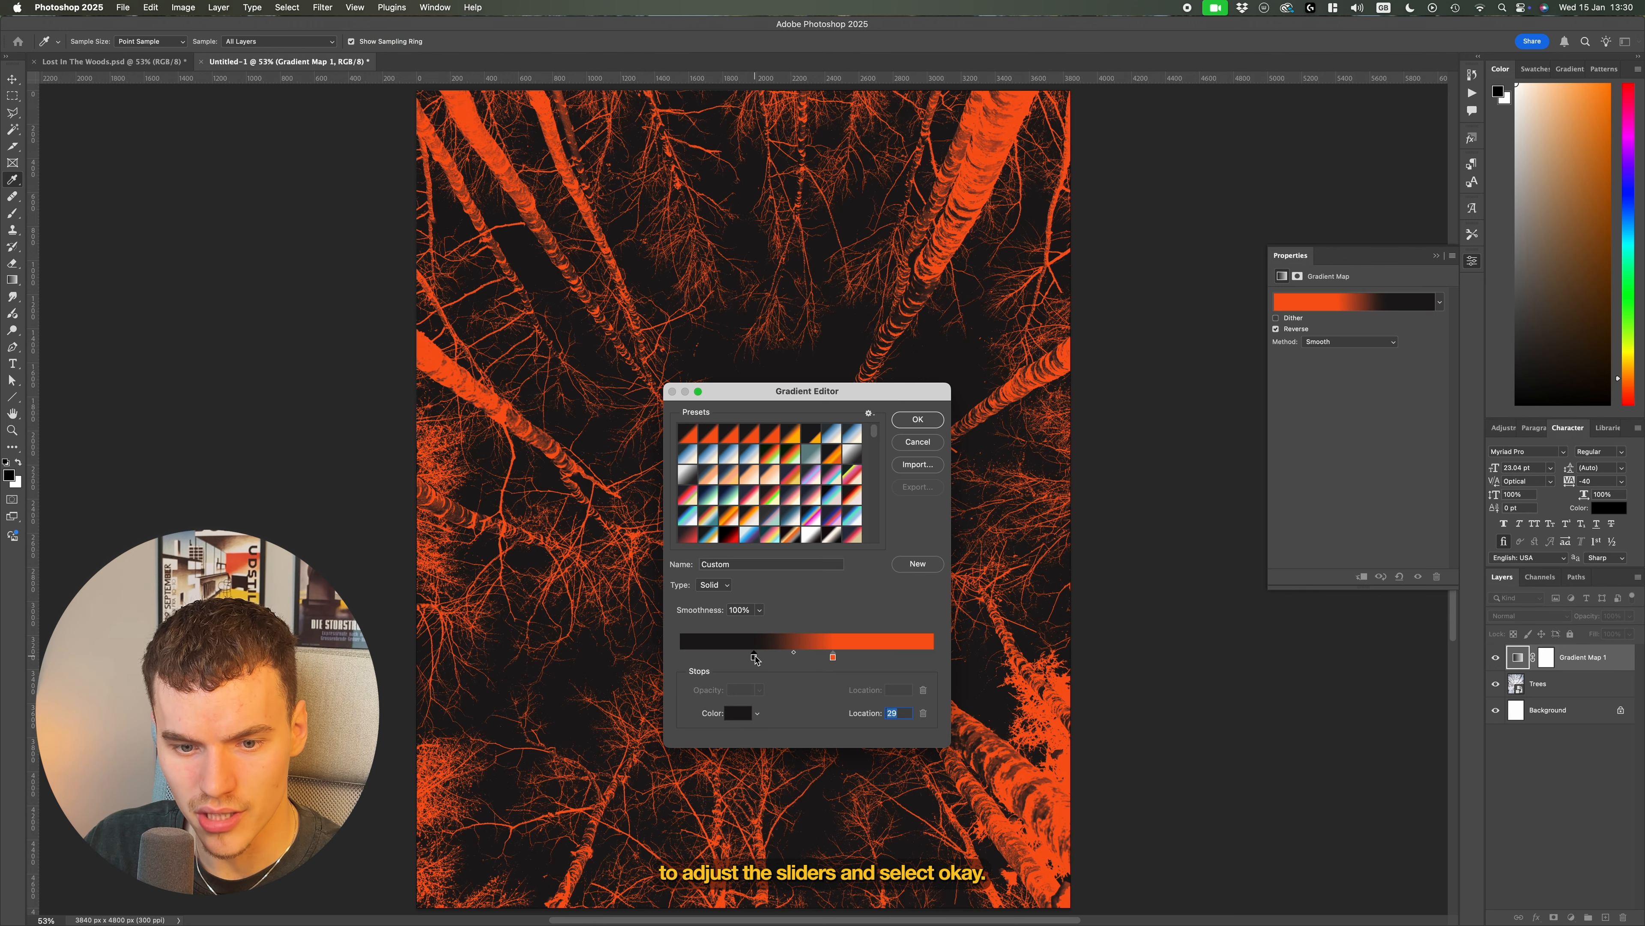
click(918, 420)
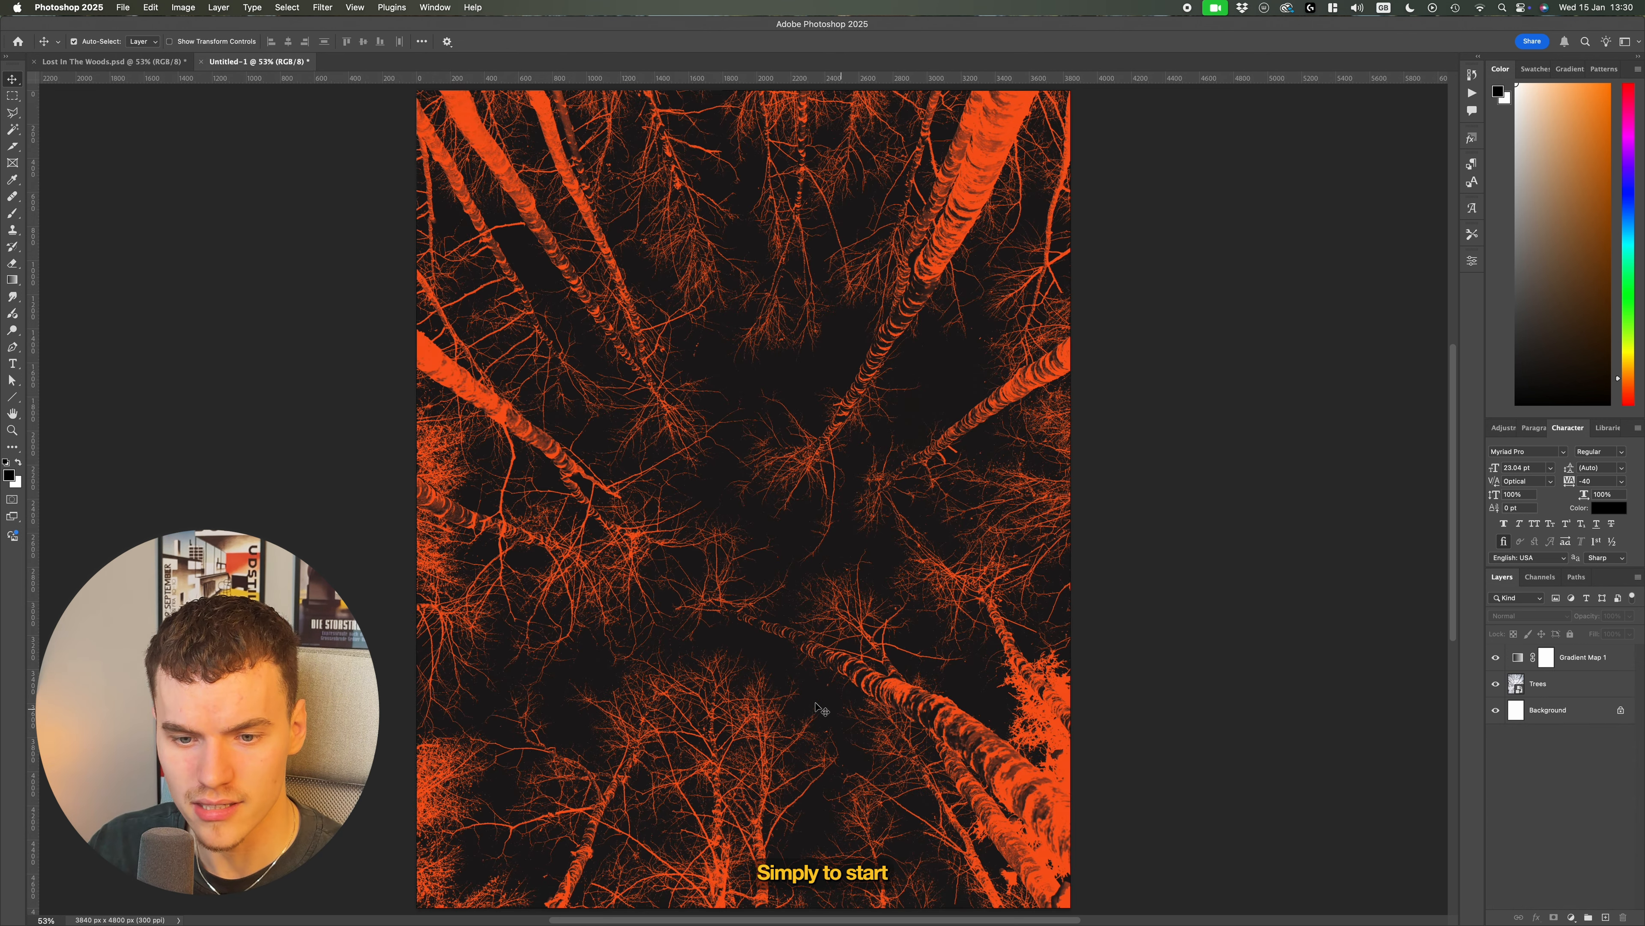
Add the centred title "LOST IN THE WOODS" on four lines in the lower canvas, coloured off-white fbf3ed
key(t)
click(734, 650)
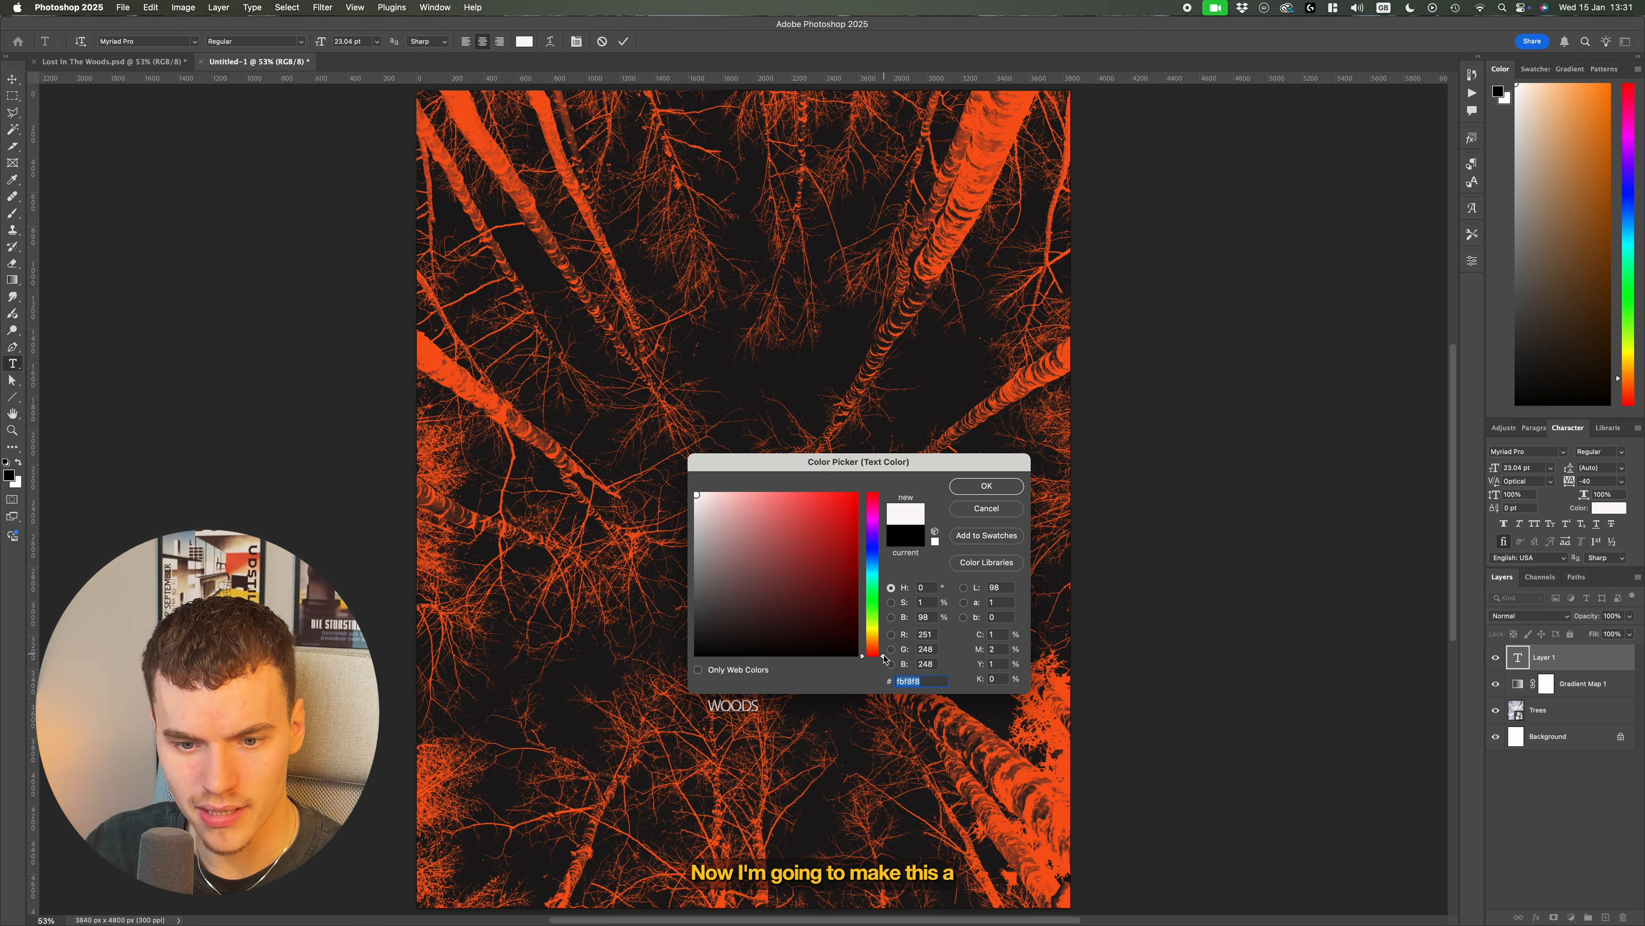
drag(885, 658, 885, 647)
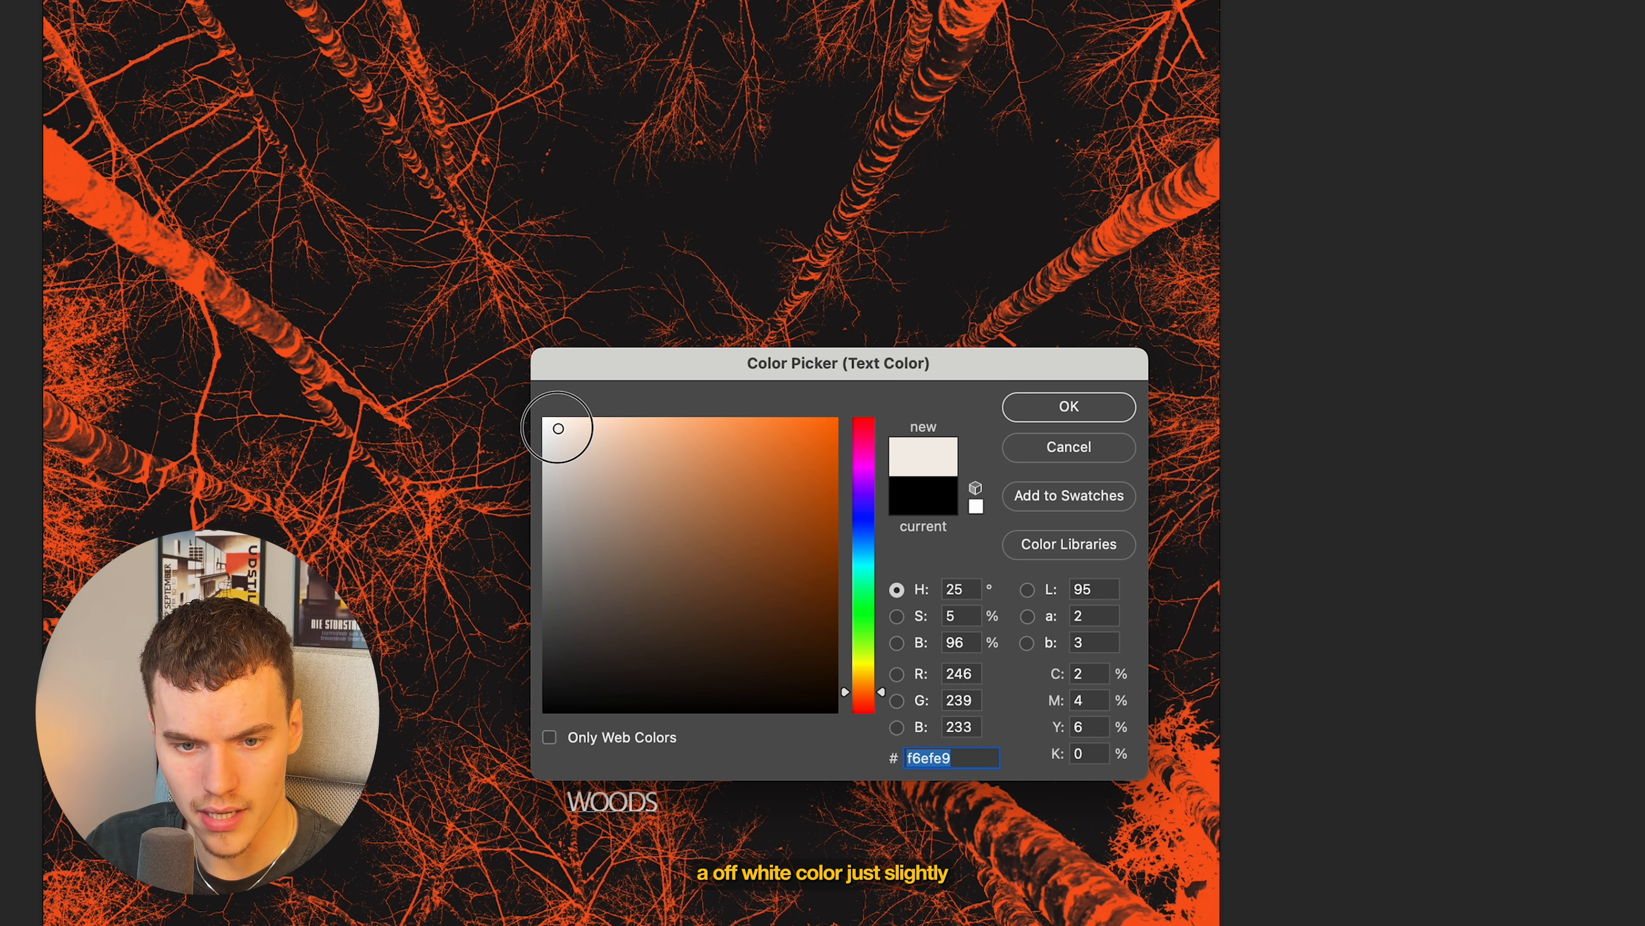
click(703, 494)
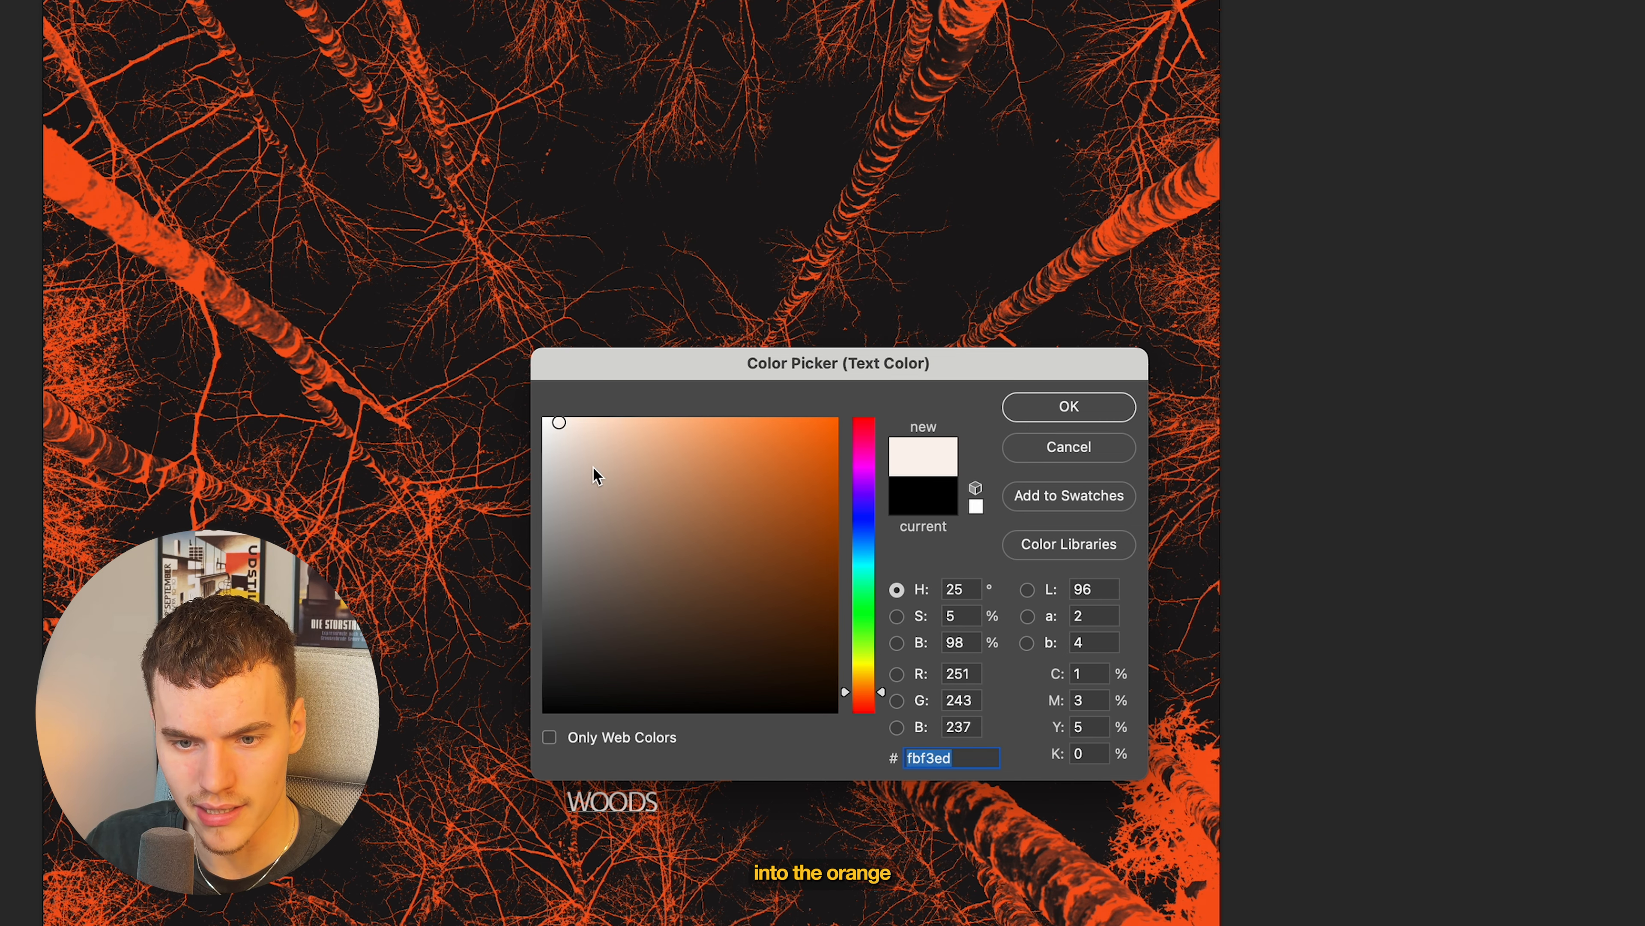
key(Return)
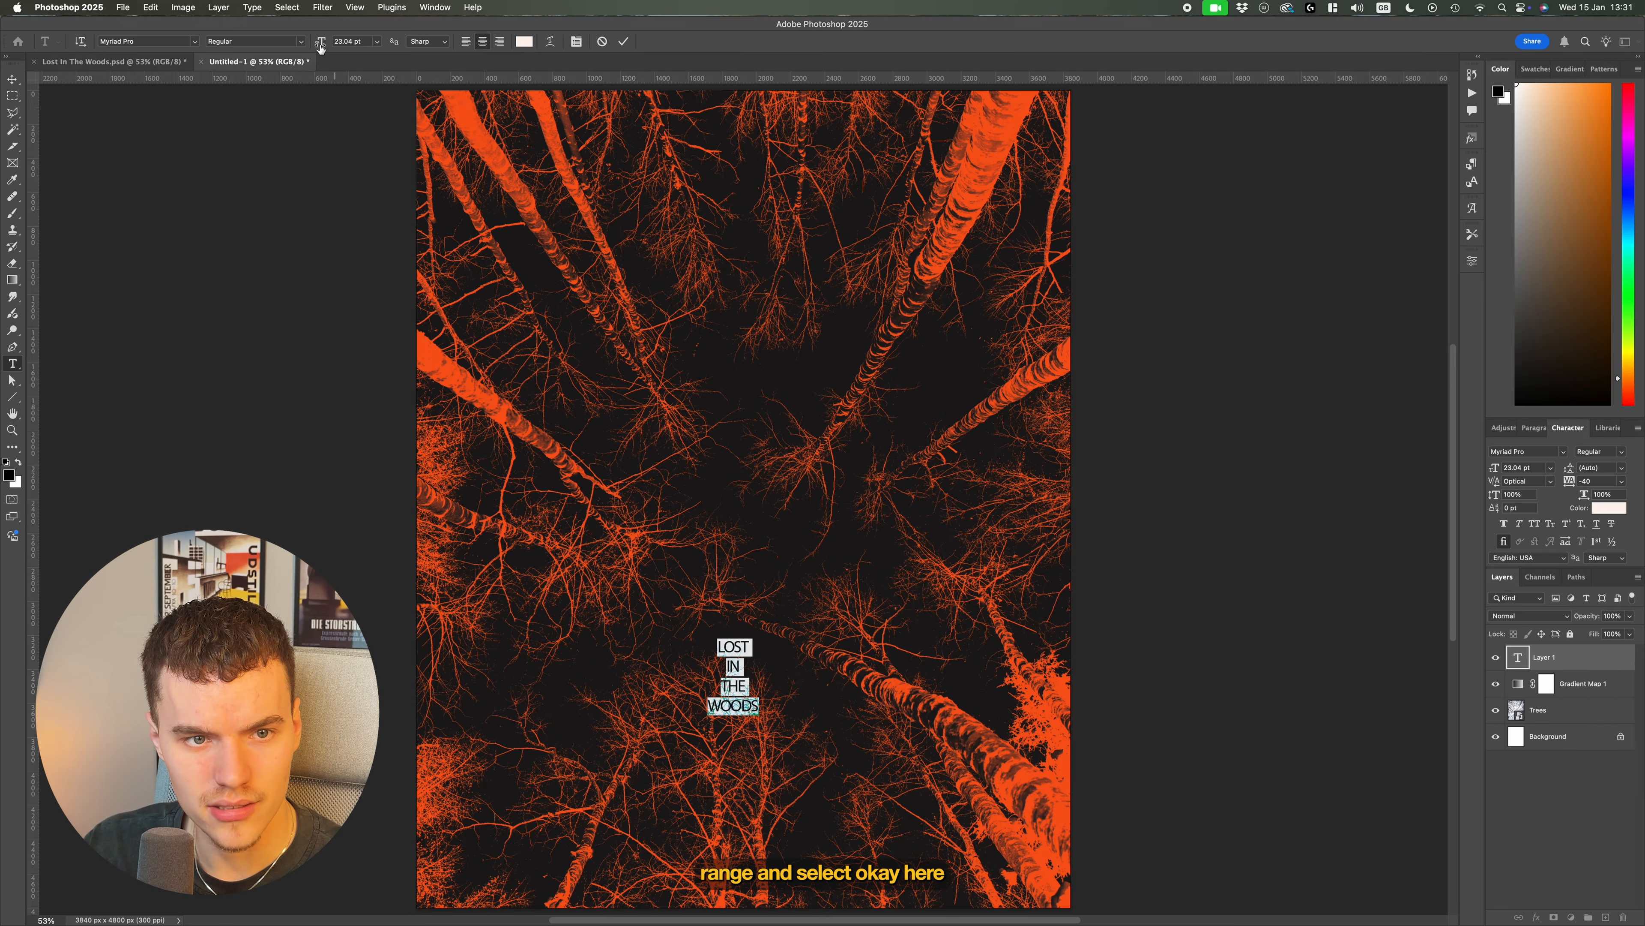
Format the title text in Helvetica Now Display Black at 79 pt
drag(320, 47, 359, 47)
click(196, 43)
click(292, 134)
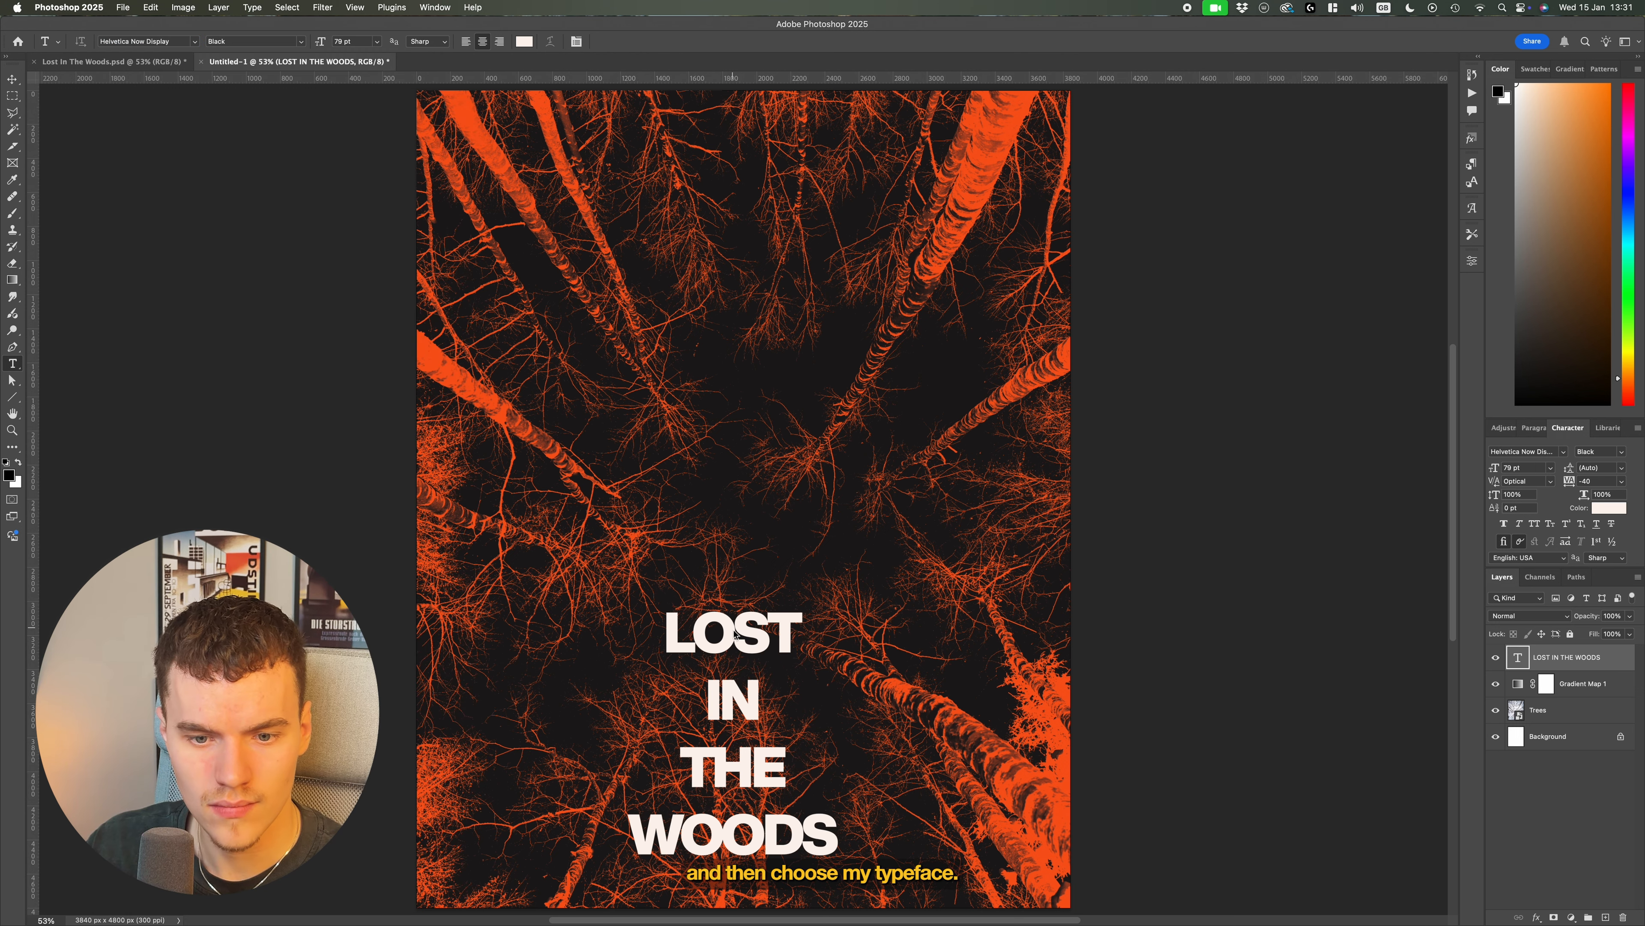
Tighten the title to 59 pt leading and -60 tracking, then commit the text
drag(1570, 468, 1571, 471)
click(1597, 480)
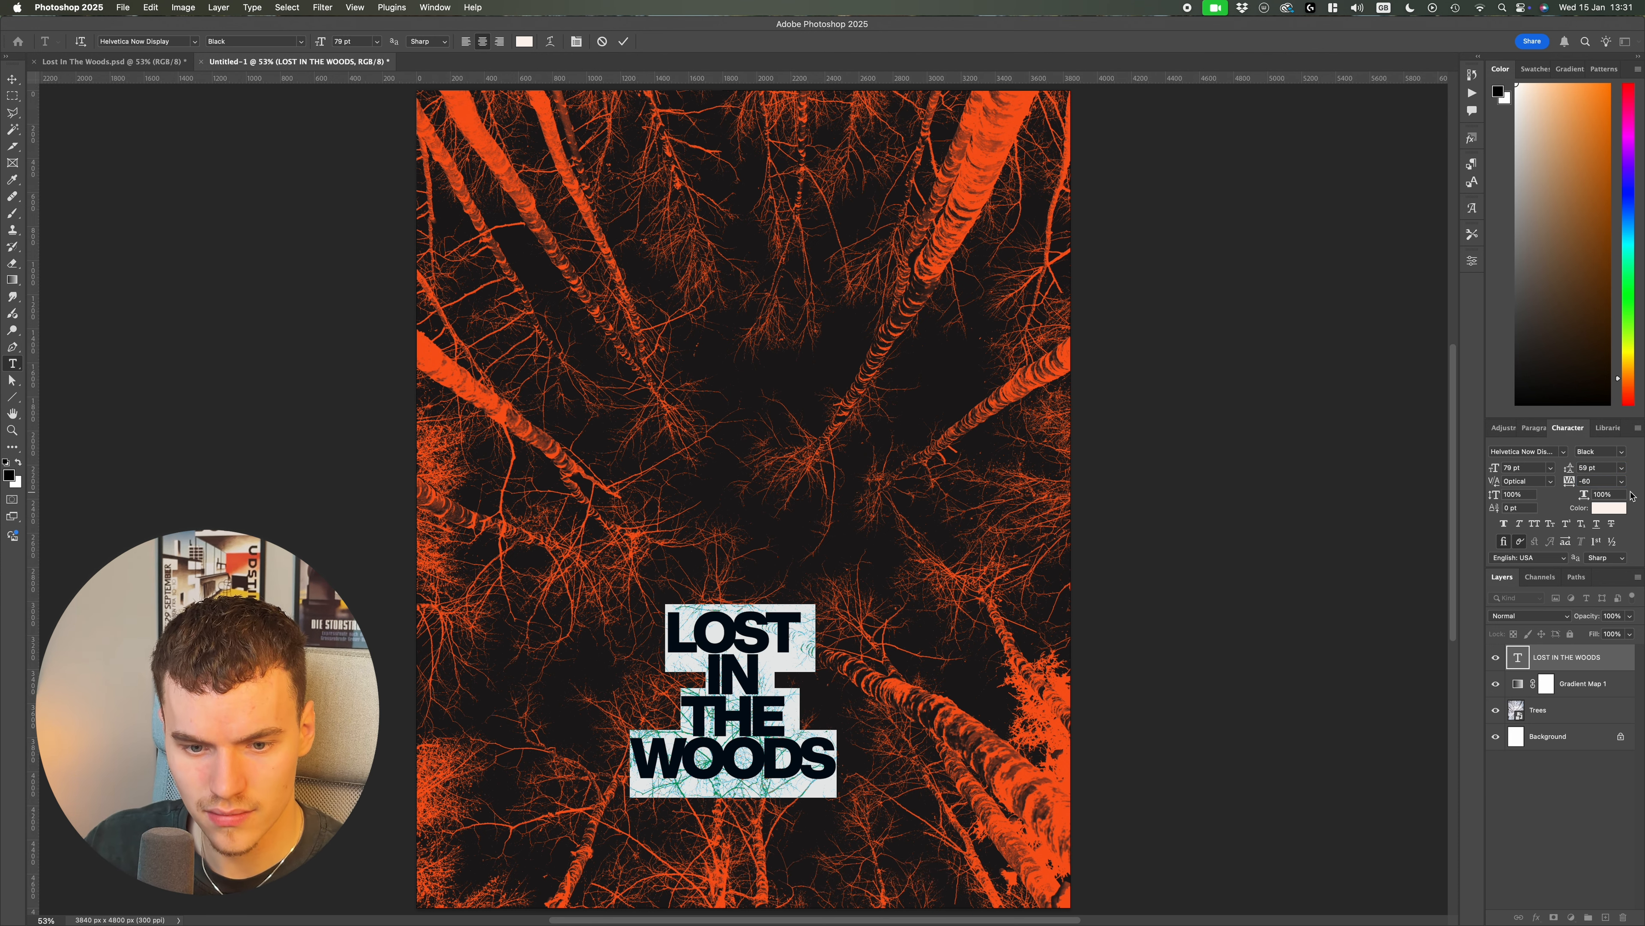
key(super+Return)
Enlarge the title to fill most of the poster's lower width and centre it horizontally on the canvas
scroll(830, 654, down, 5)
key(super+t)
drag(838, 679, 911, 720)
key(Return)
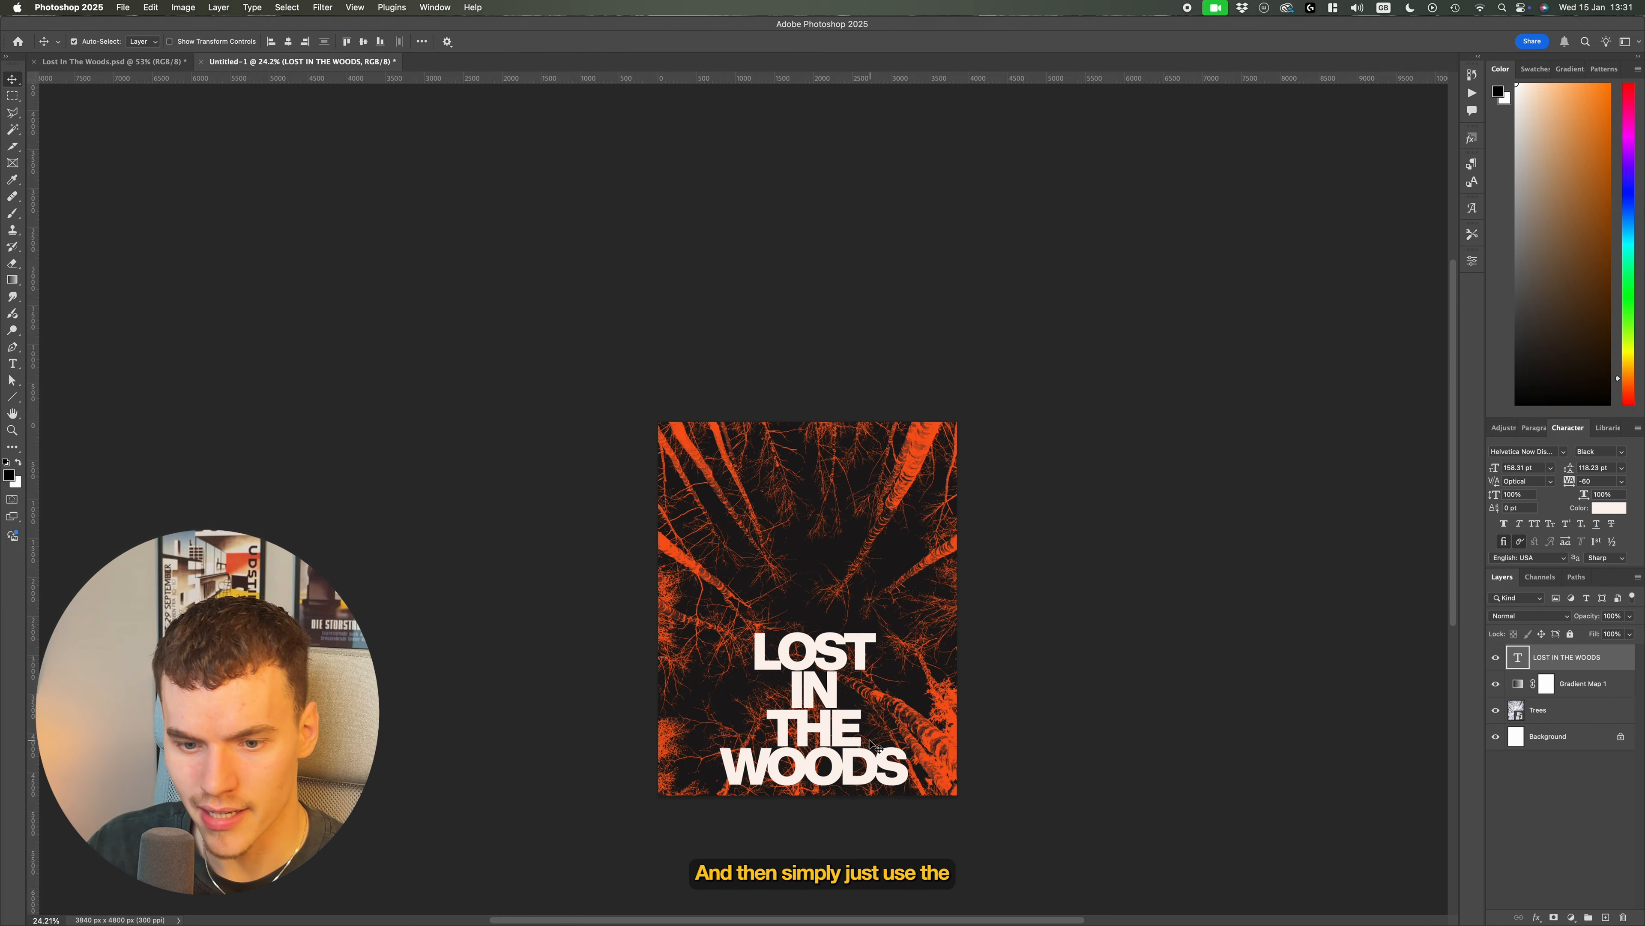
click(290, 43)
scroll(861, 702, up, 5)
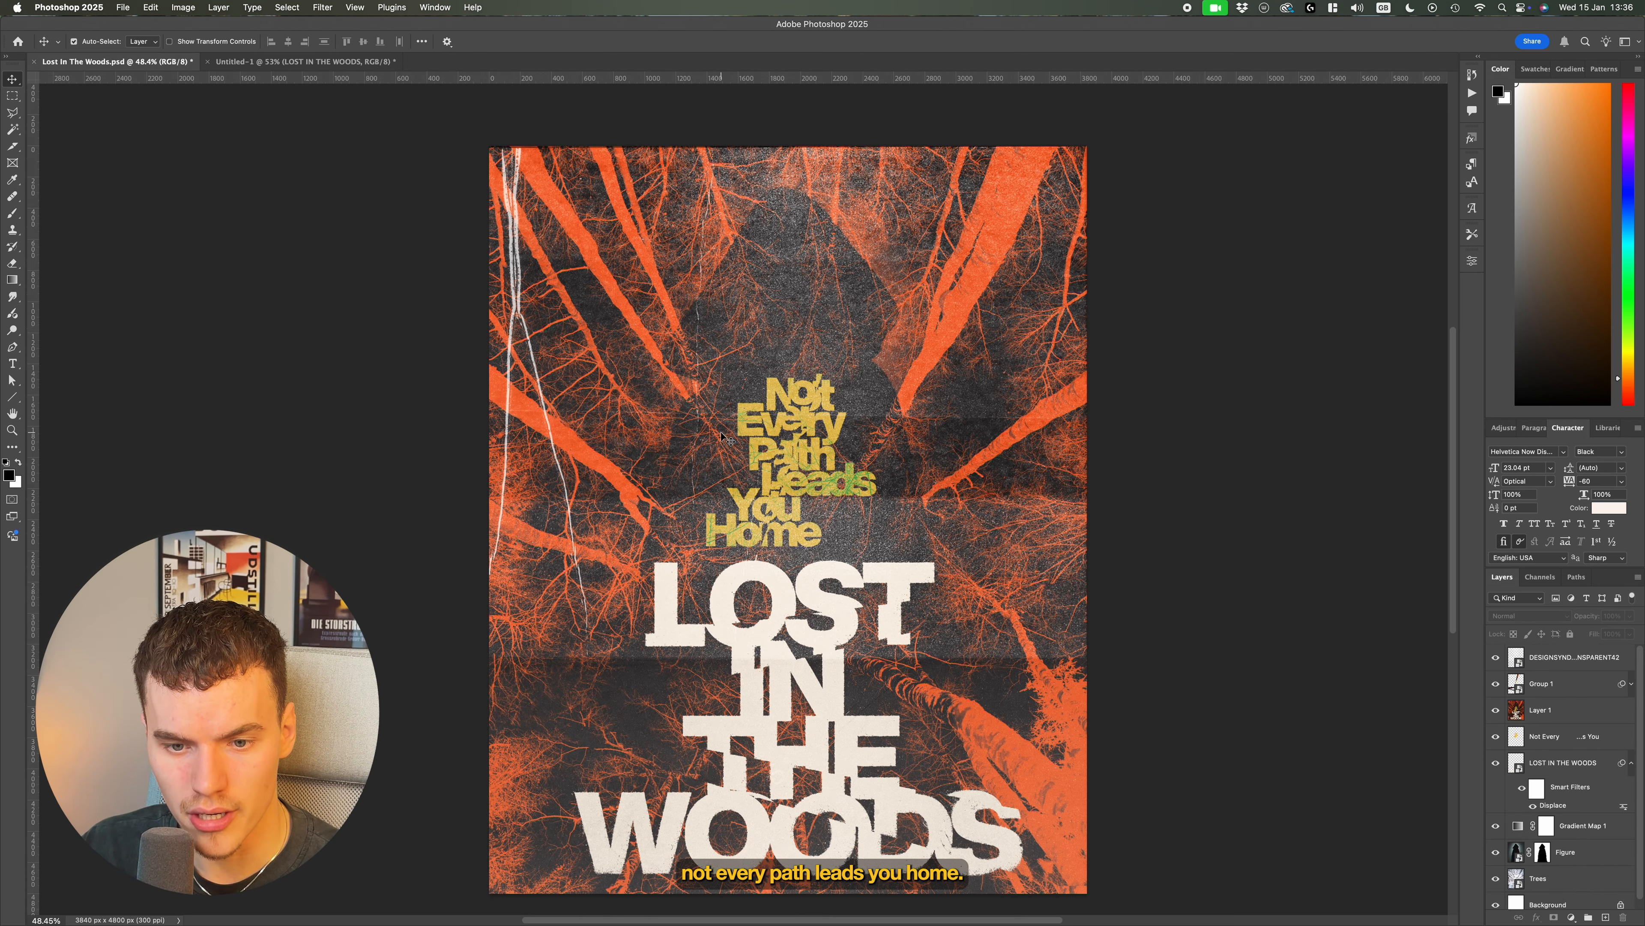
Add separate text layers reading "Not", "Every" and "Path" above the title in Untitled-1
click(303, 63)
key(t)
click(752, 407)
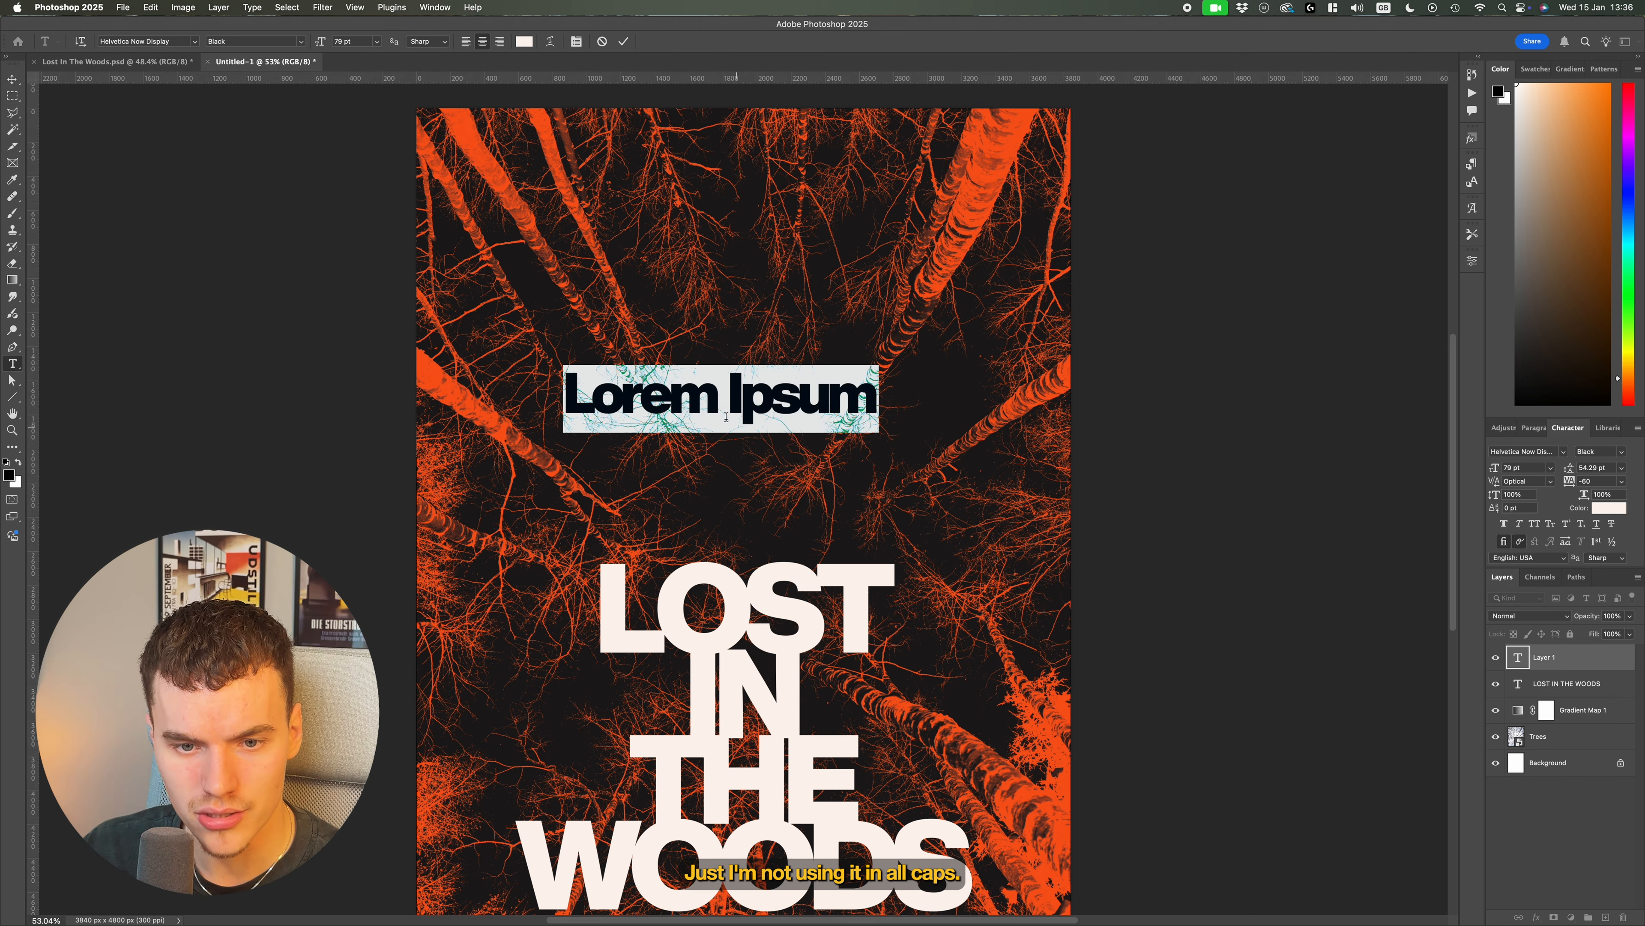
text(Not)
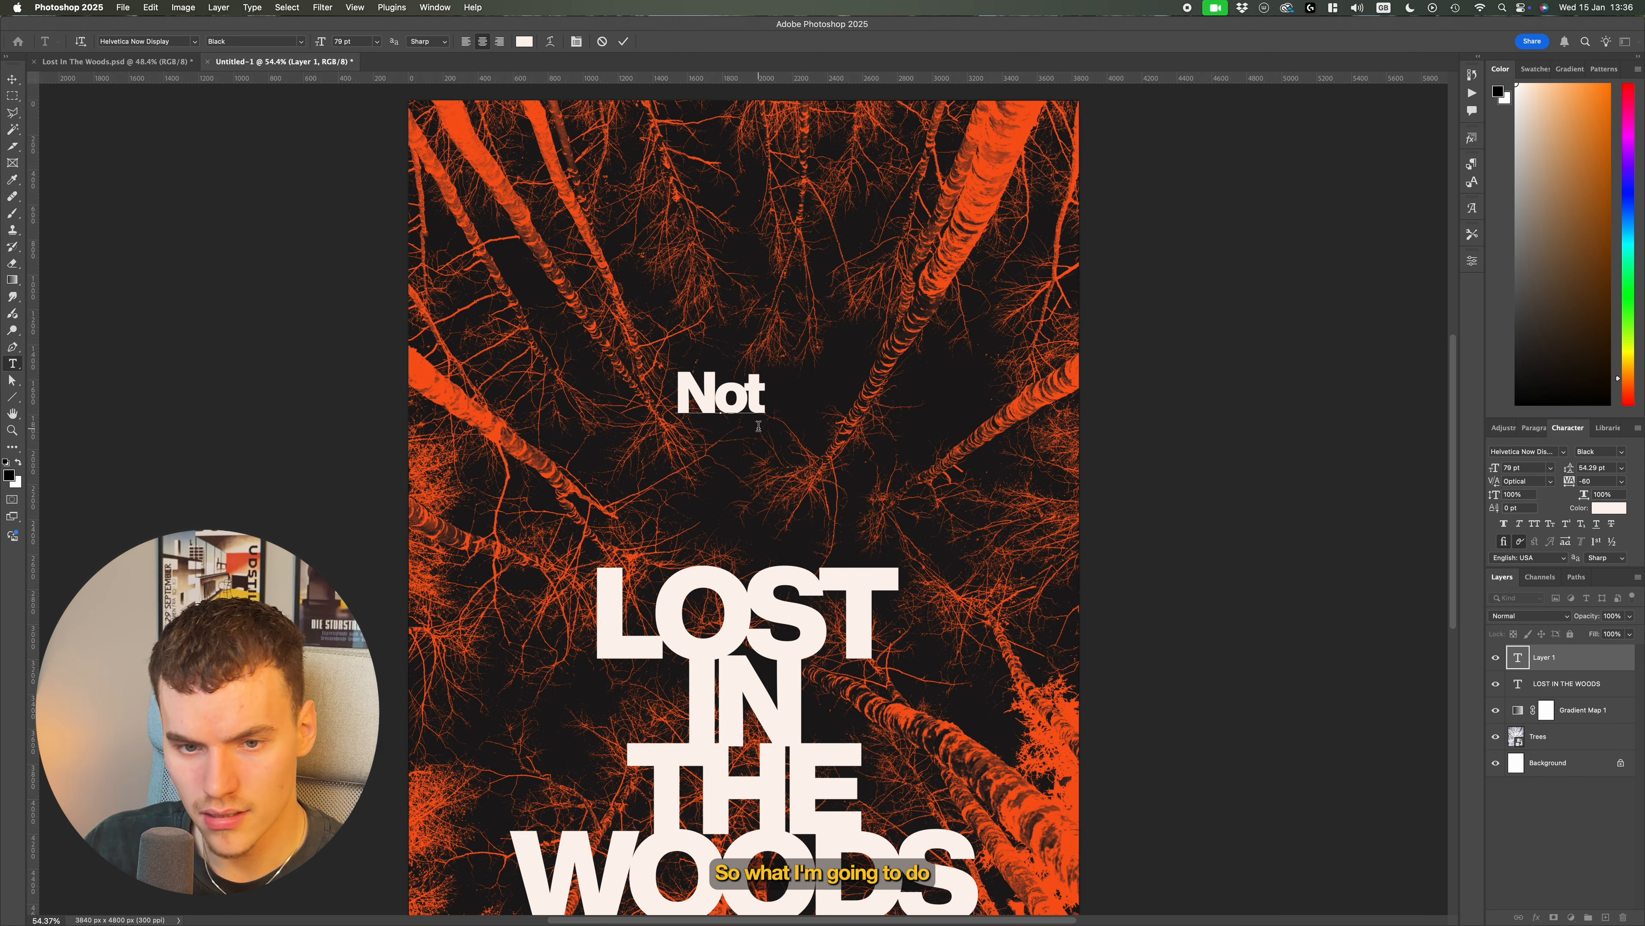
click(624, 42)
click(832, 317)
text(Every)
click(624, 41)
click(636, 211)
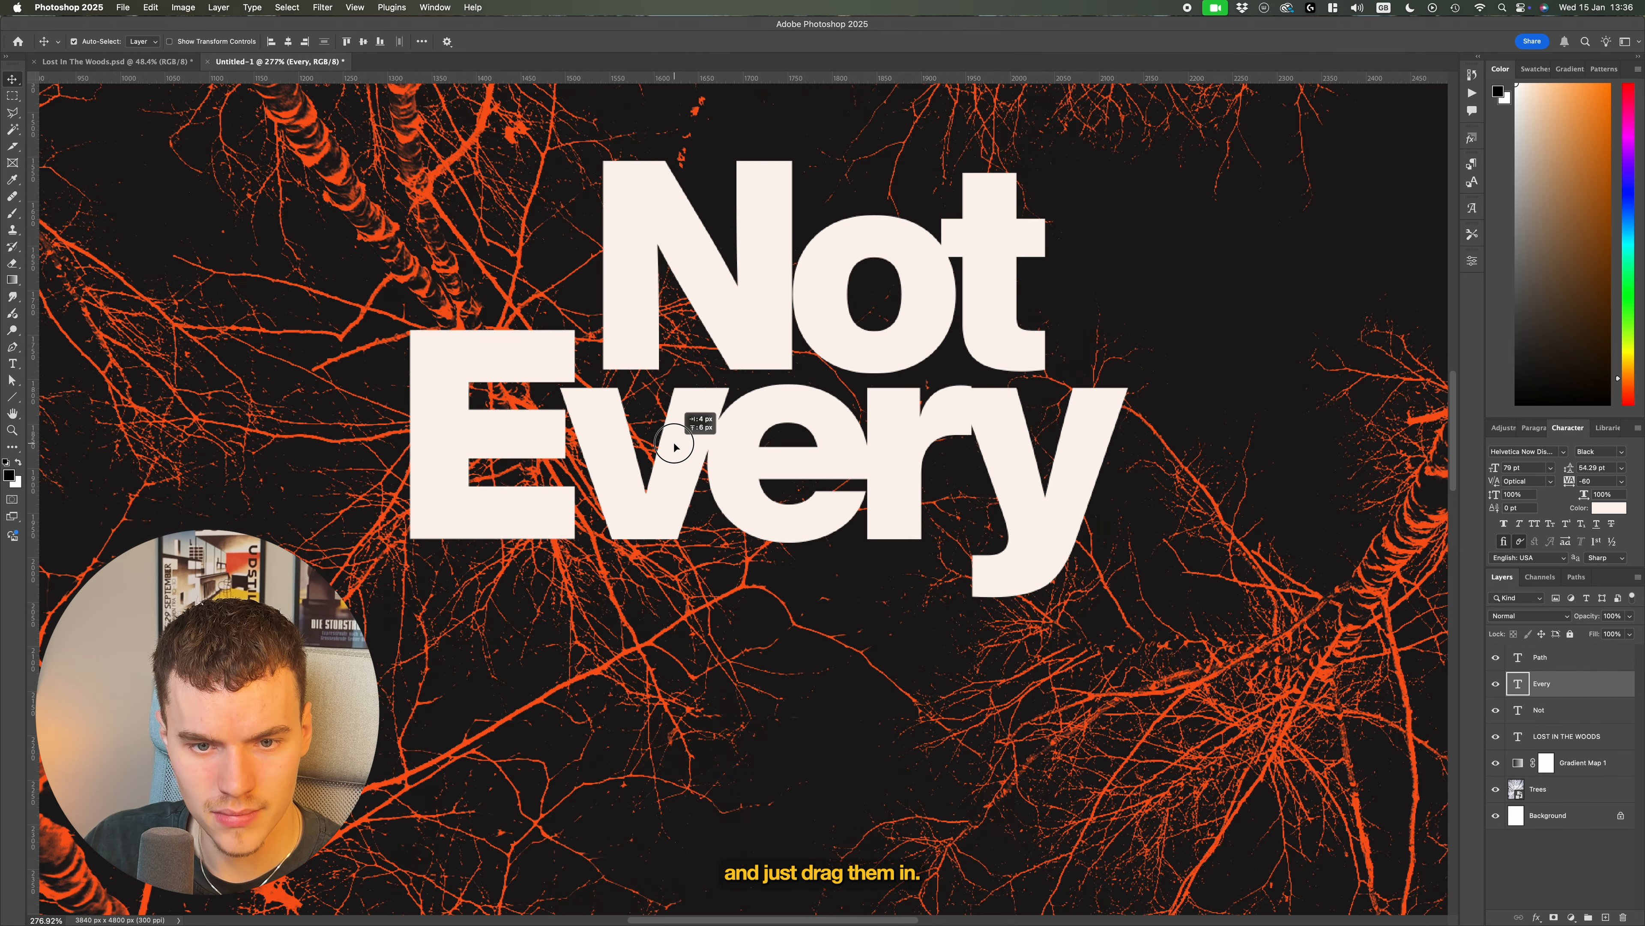
Position the word "Every" tightly beneath "Not", offset slightly to its left
drag(683, 429, 682, 448)
scroll(797, 444, down, 5)
scroll(650, 493, down, 3)
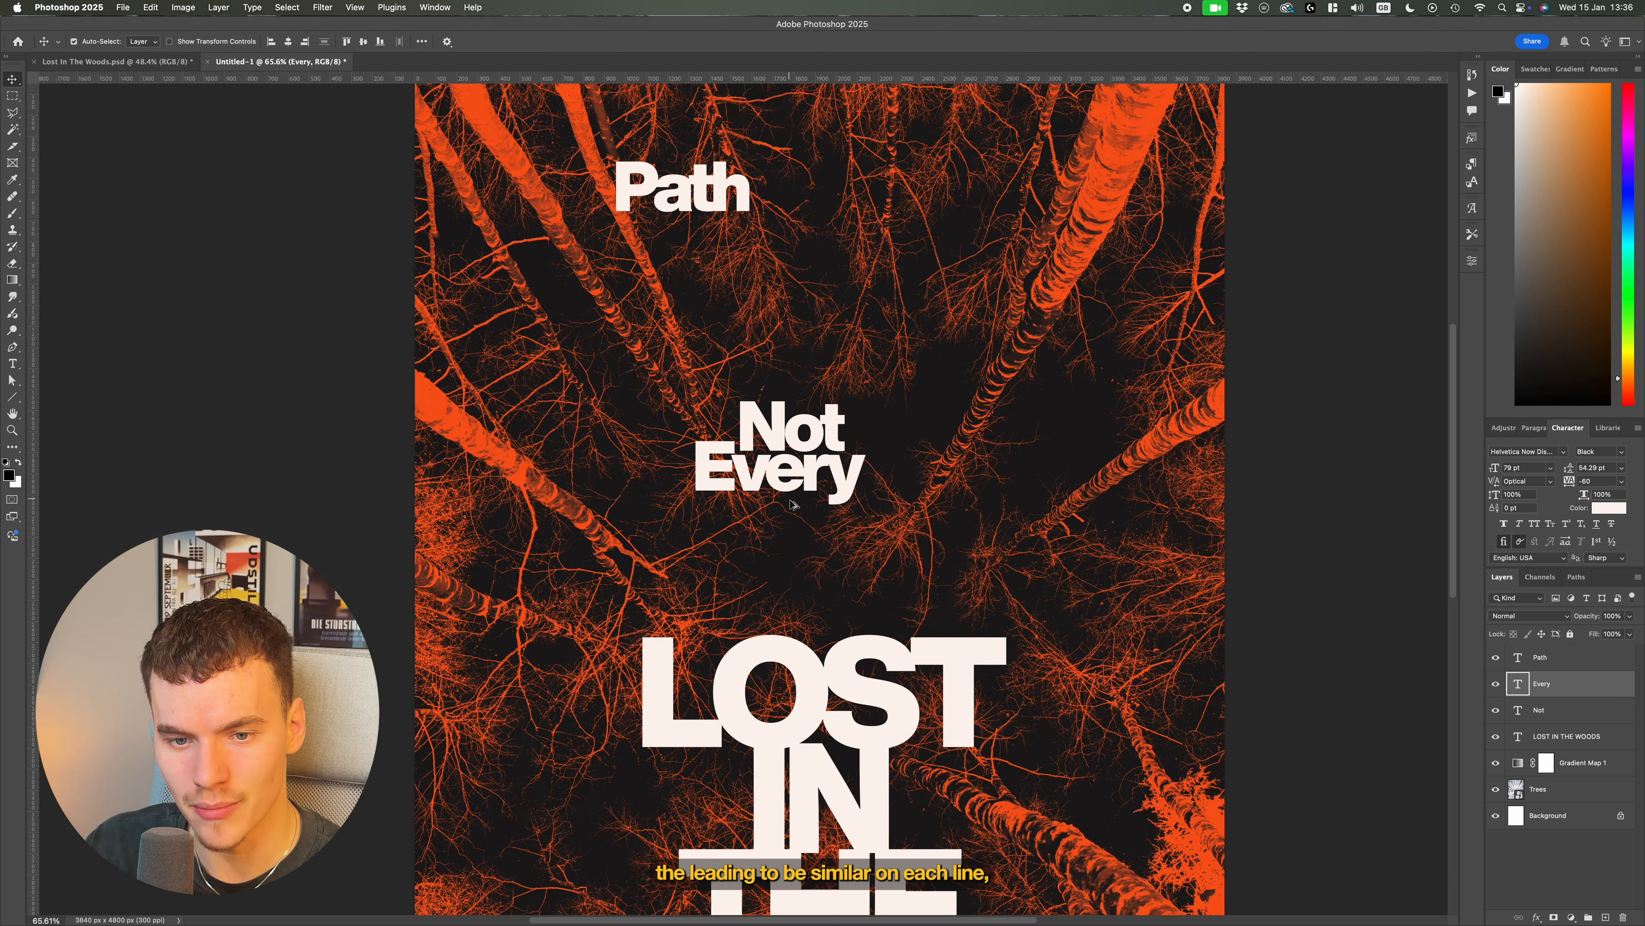
Move the word "Path" beneath "Every" and fine-tune its position to match the spacing of the lines above
scroll(803, 499, up, 1)
drag(719, 133, 819, 543)
scroll(818, 541, up, 5)
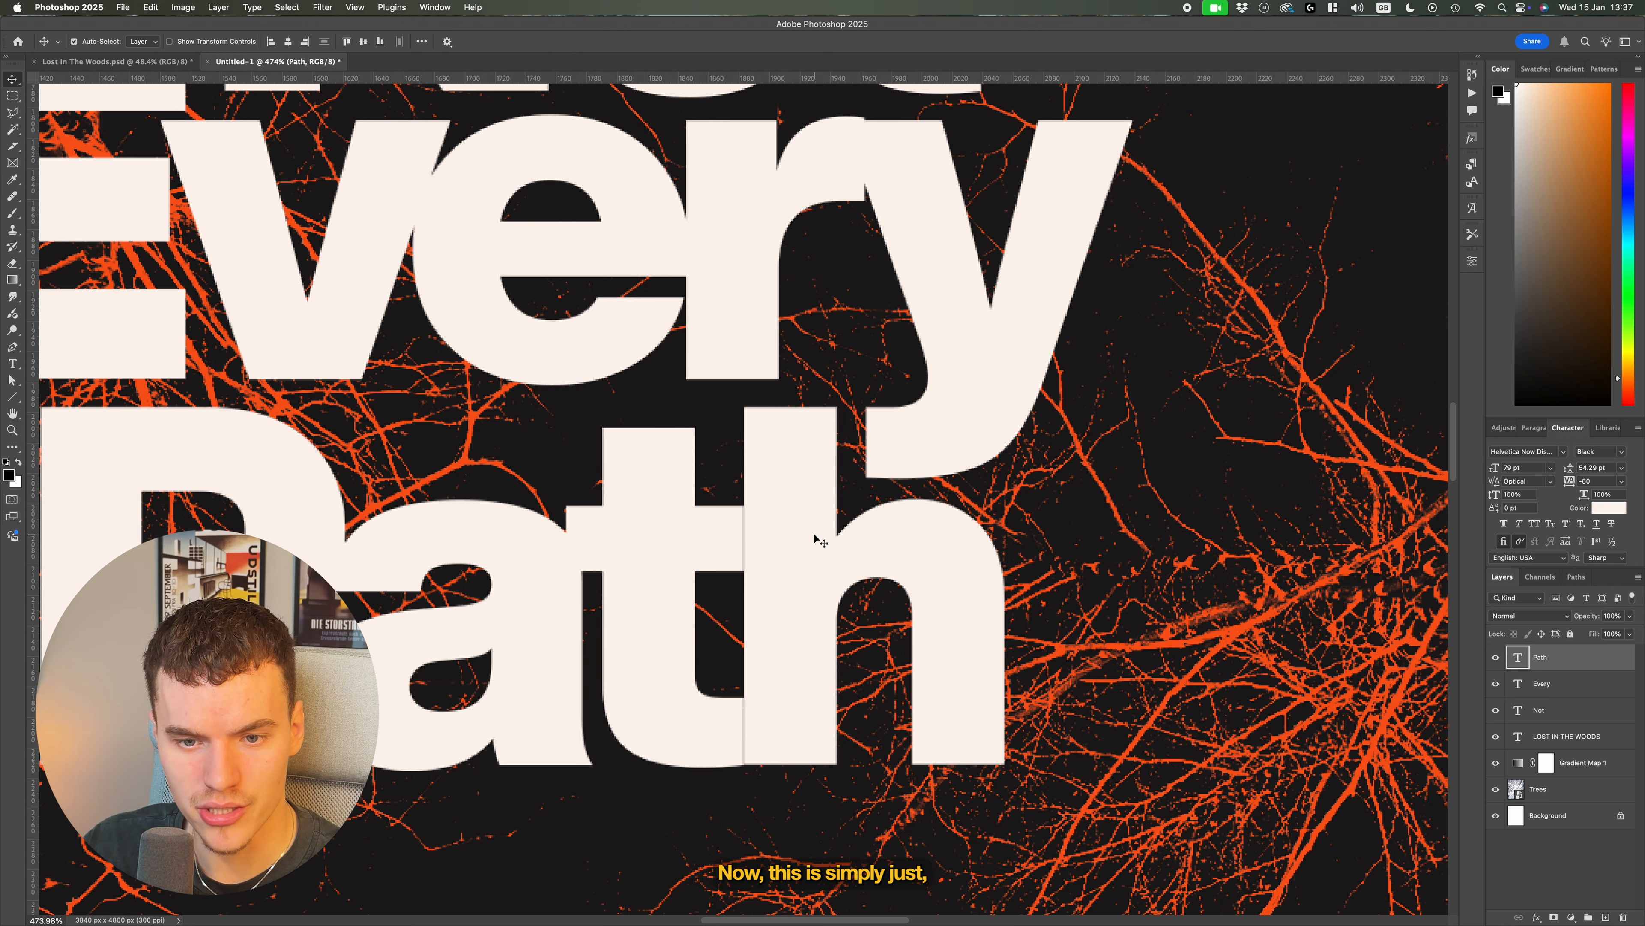
scroll(815, 537, down, 5)
scroll(810, 471, up, 10)
drag(854, 473, 844, 481)
scroll(845, 480, down, 10)
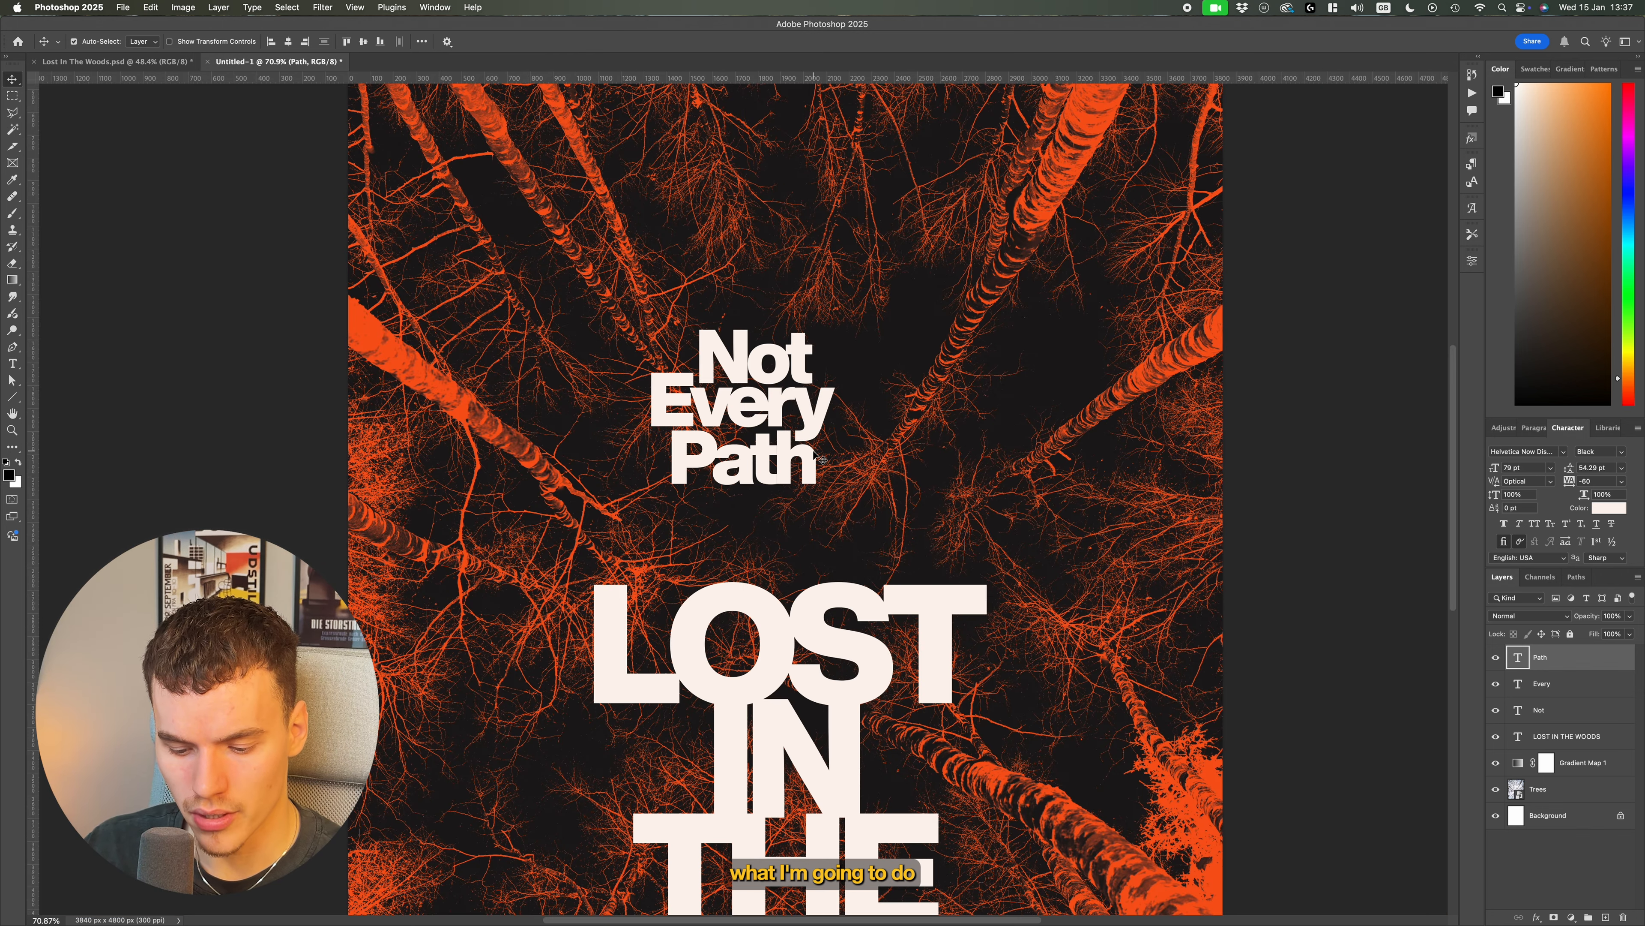
Duplicate the "Path" text layer, offset the copy to the right and change its text to "Leads"
key(super+j)
drag(792, 461, 934, 487)
double_click(932, 490)
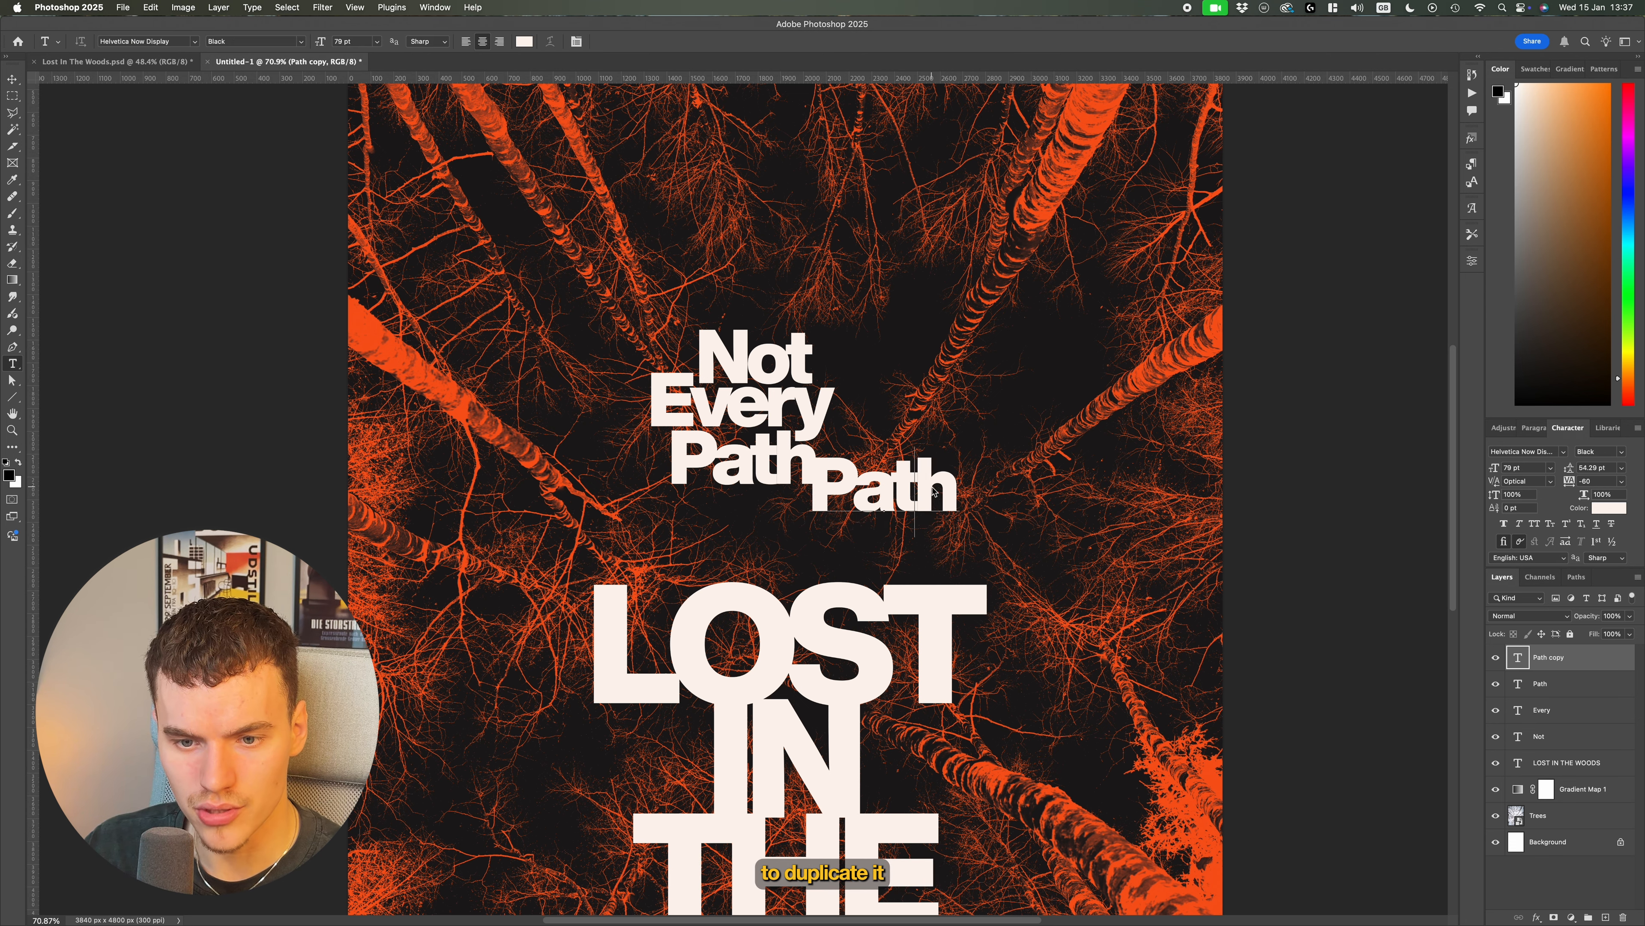
key(super+a)
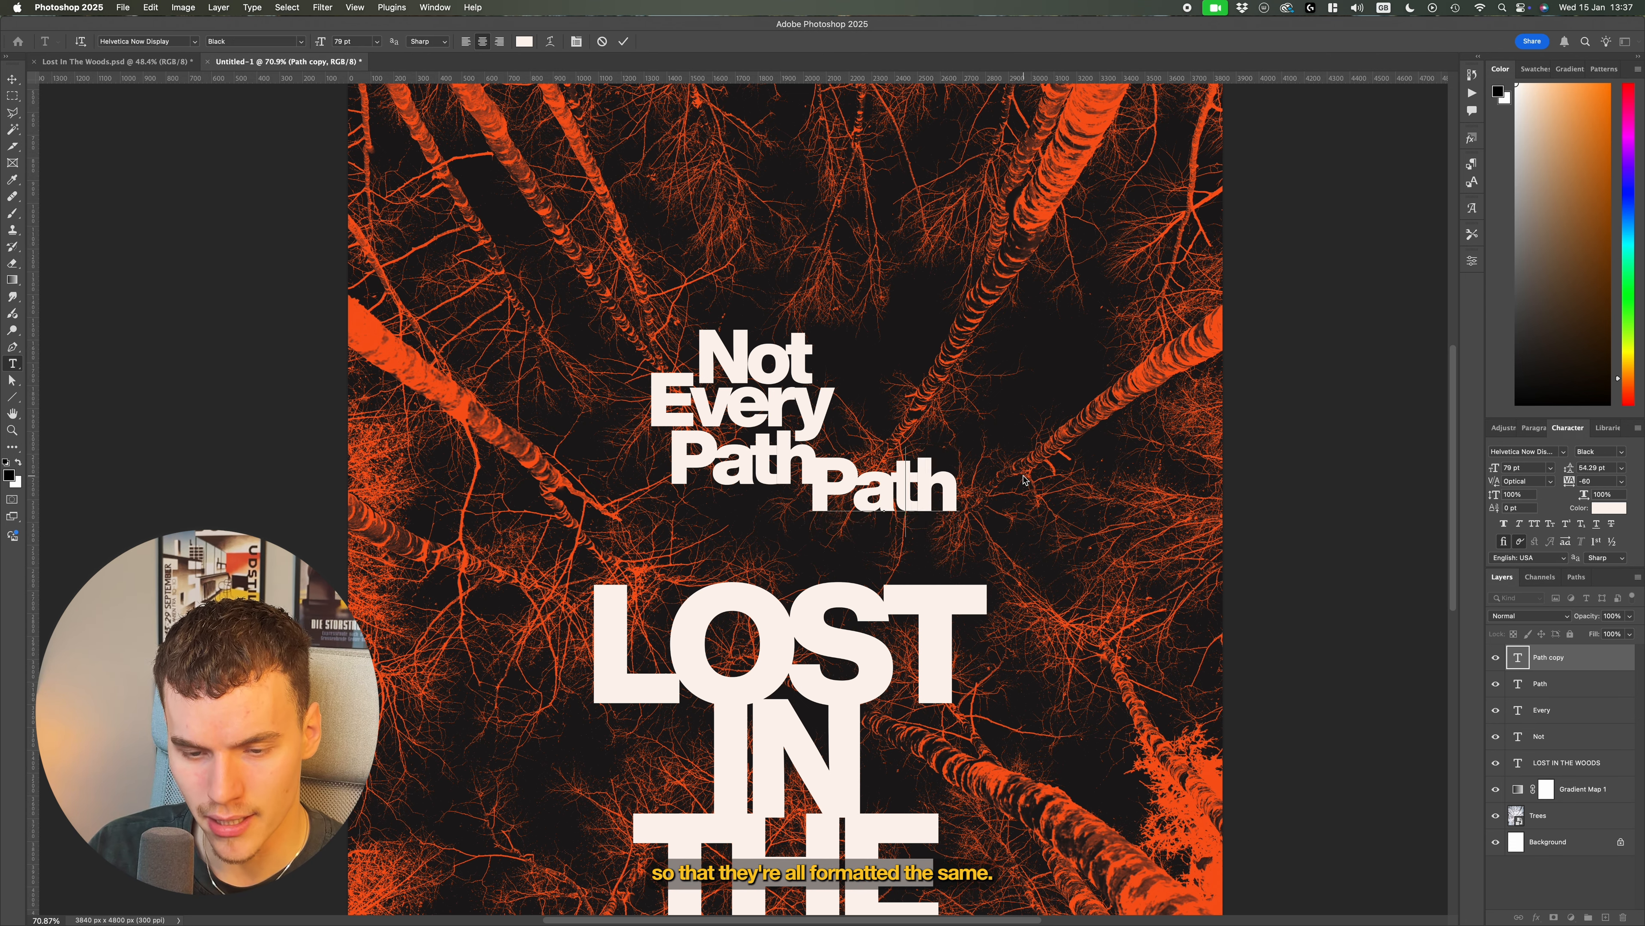
text(Leads)
key(Escape)
Place the word "Leads" tightly beneath "Path", offset slightly to the right
key(v)
drag(935, 496, 842, 514)
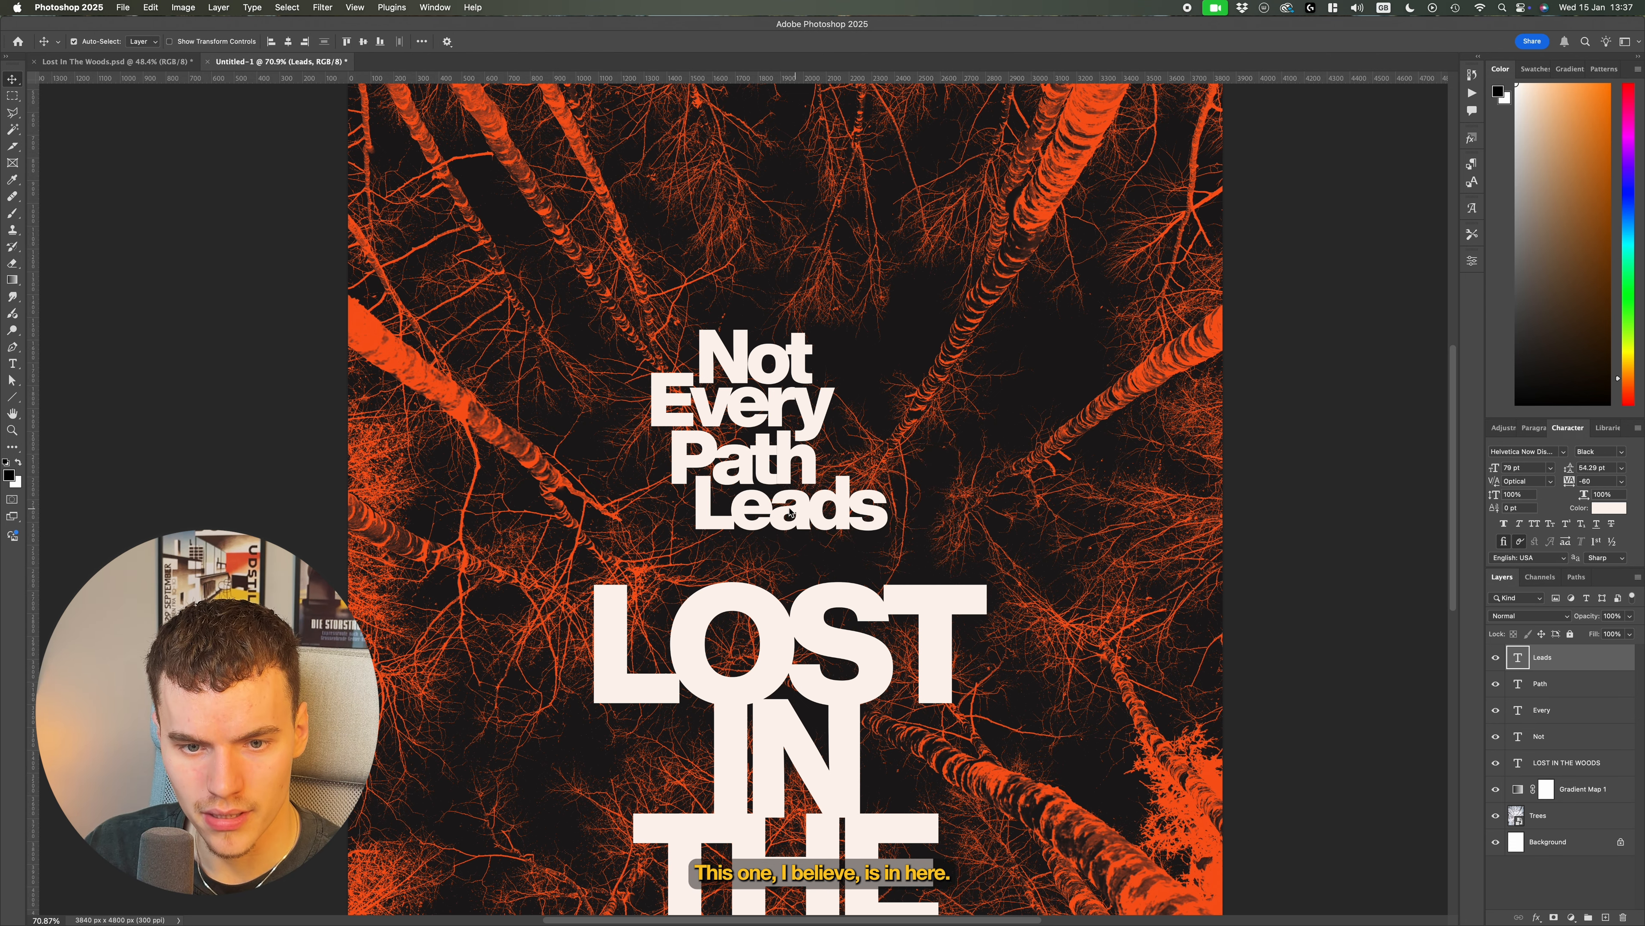
scroll(790, 512, up, 3)
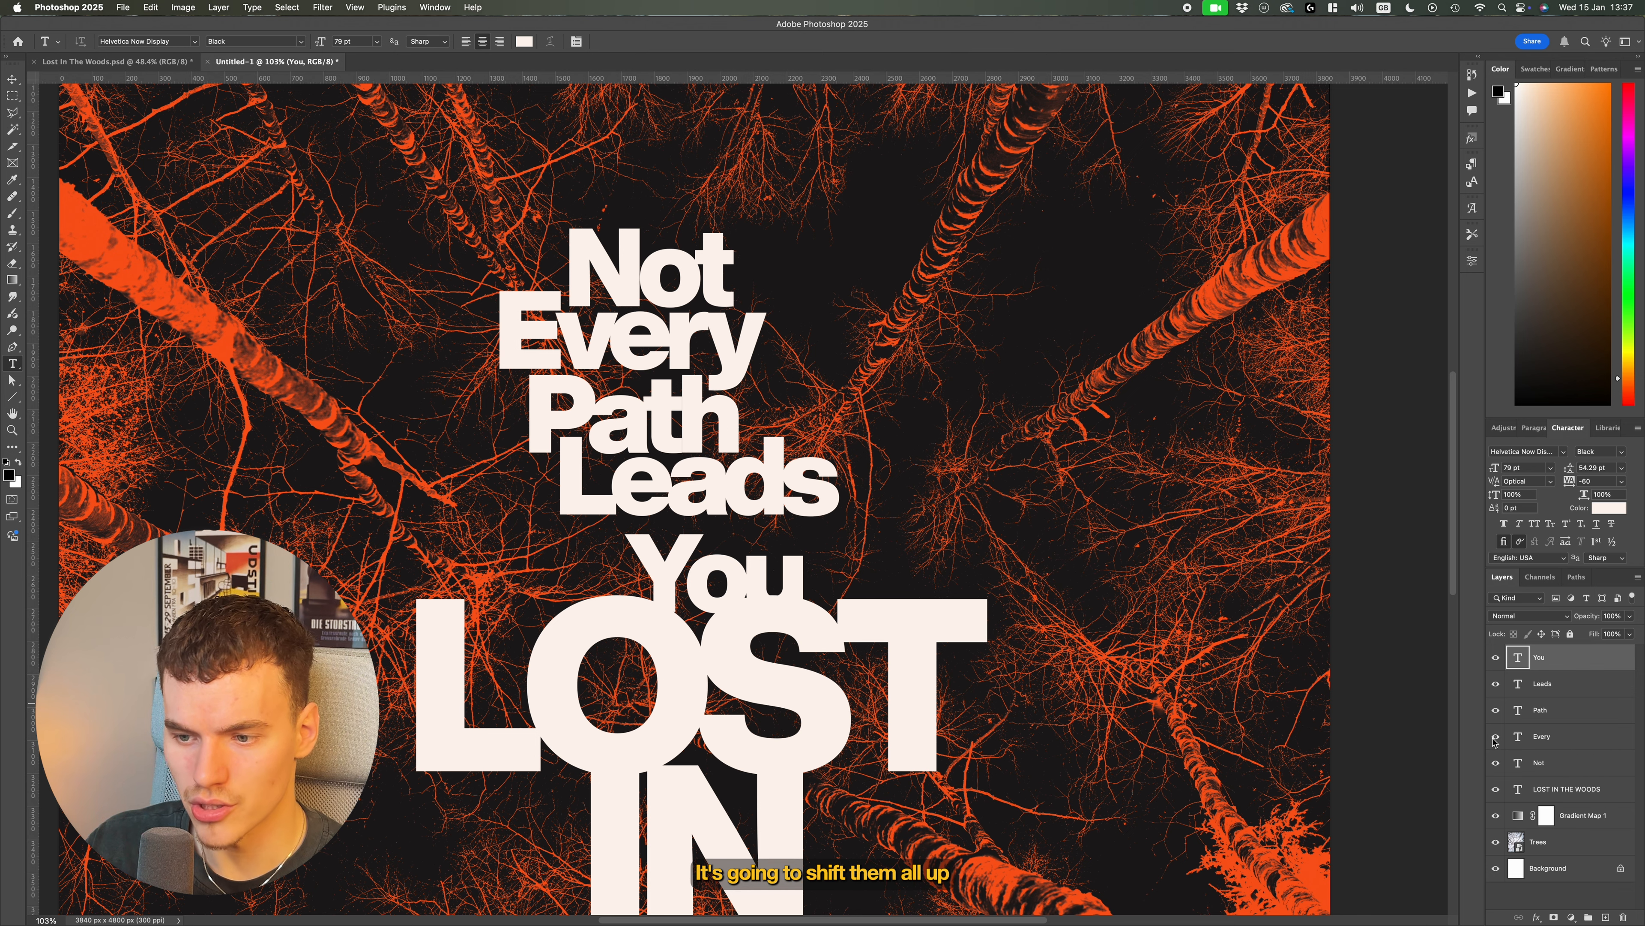
Move the stacked tagline words from "Not" to "You" up together, clear of the large title
key(super+t)
scroll(766, 491, down, 2)
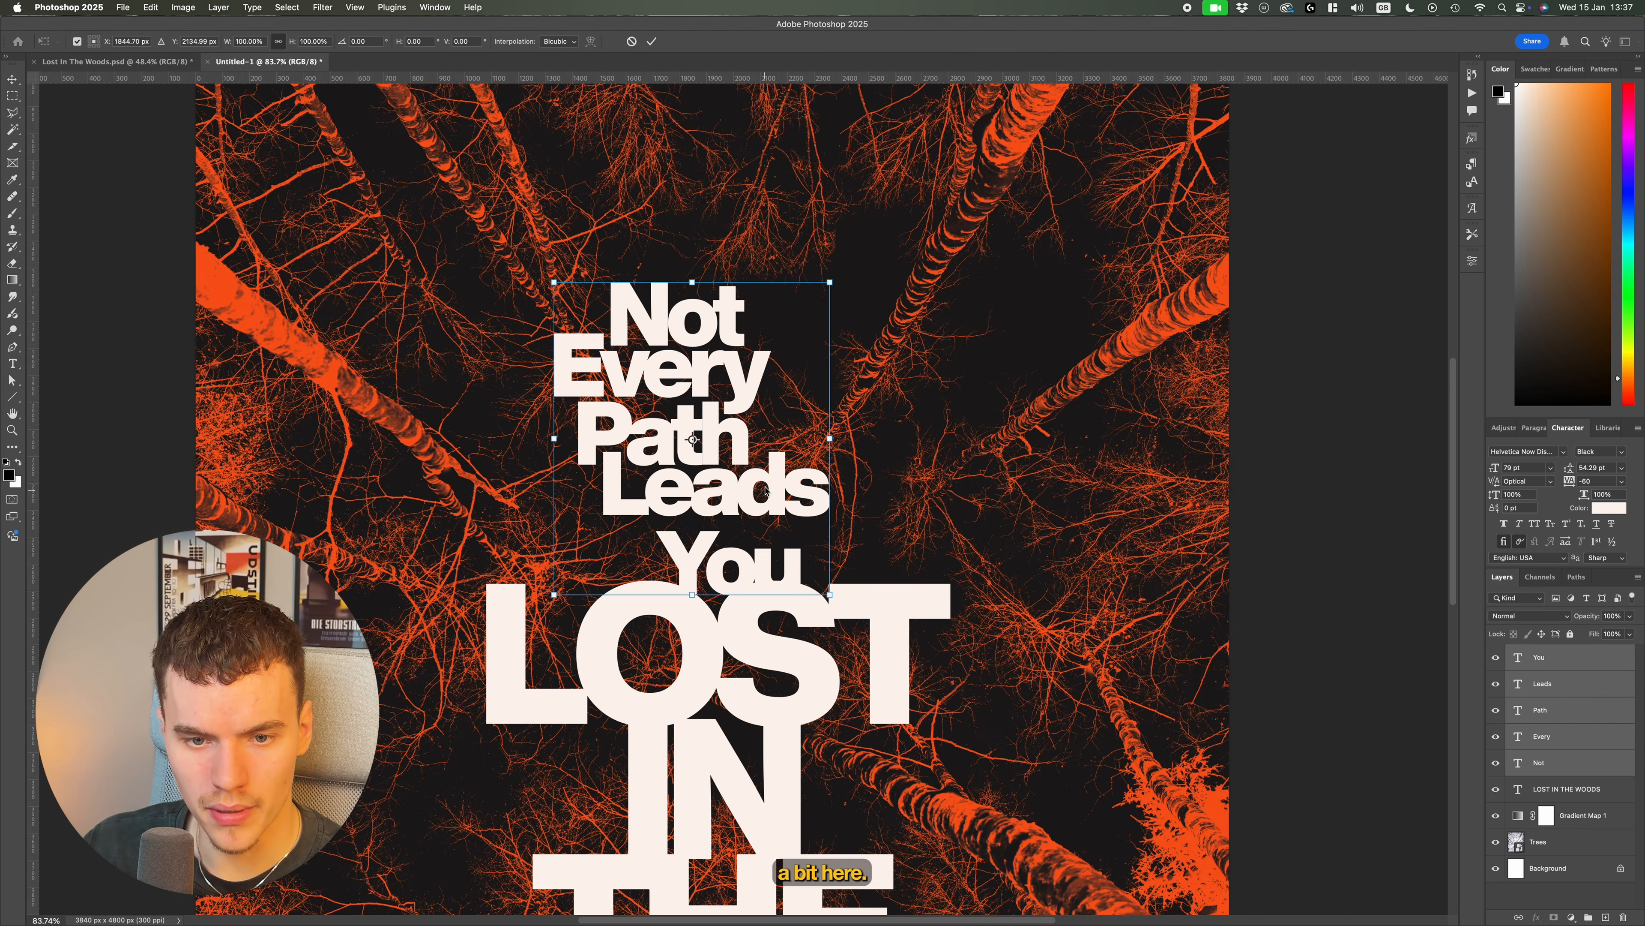
drag(584, 513, 588, 514)
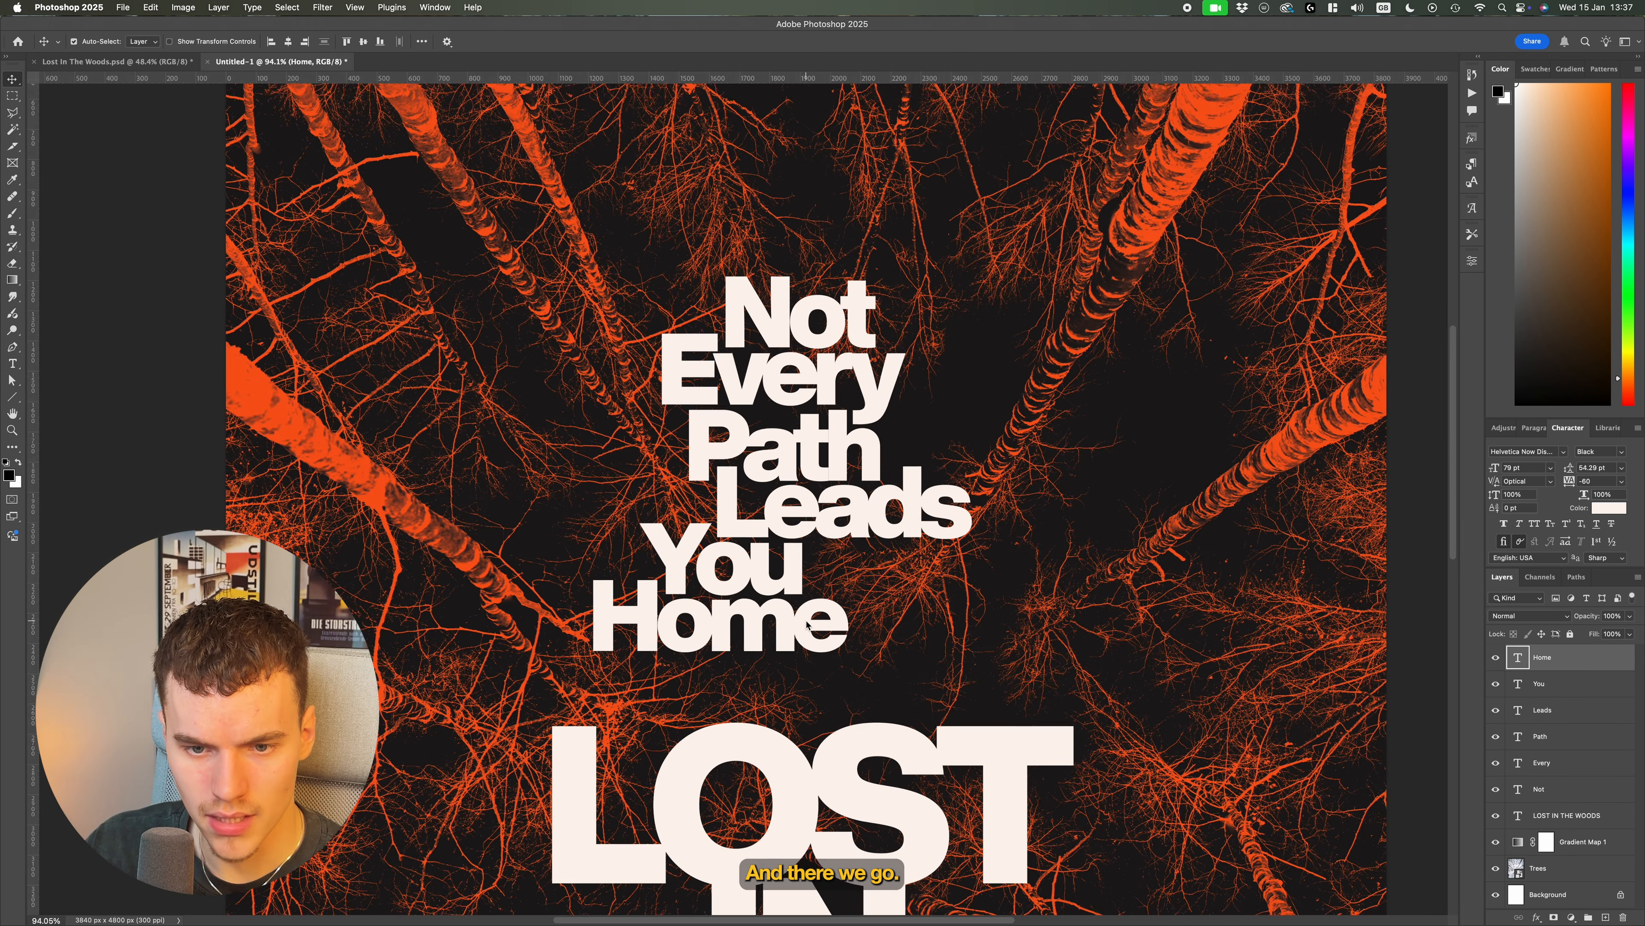
Group the six tagline text layers from "Not" through "Home"
scroll(790, 454, down, 4)
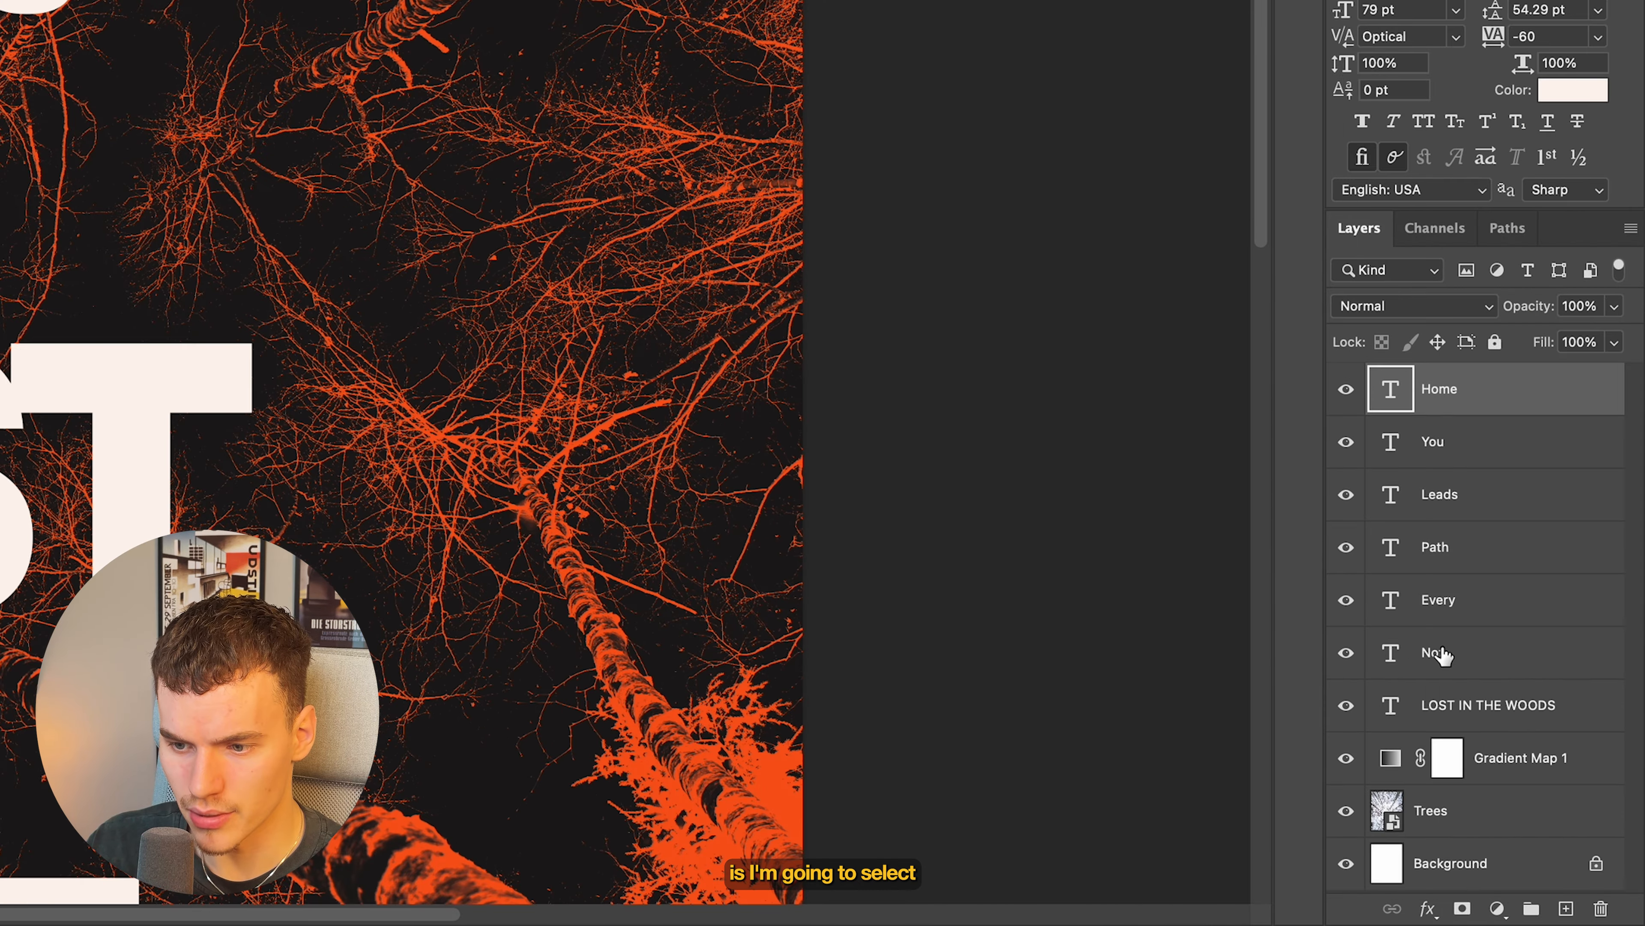
shift+click(1500, 656)
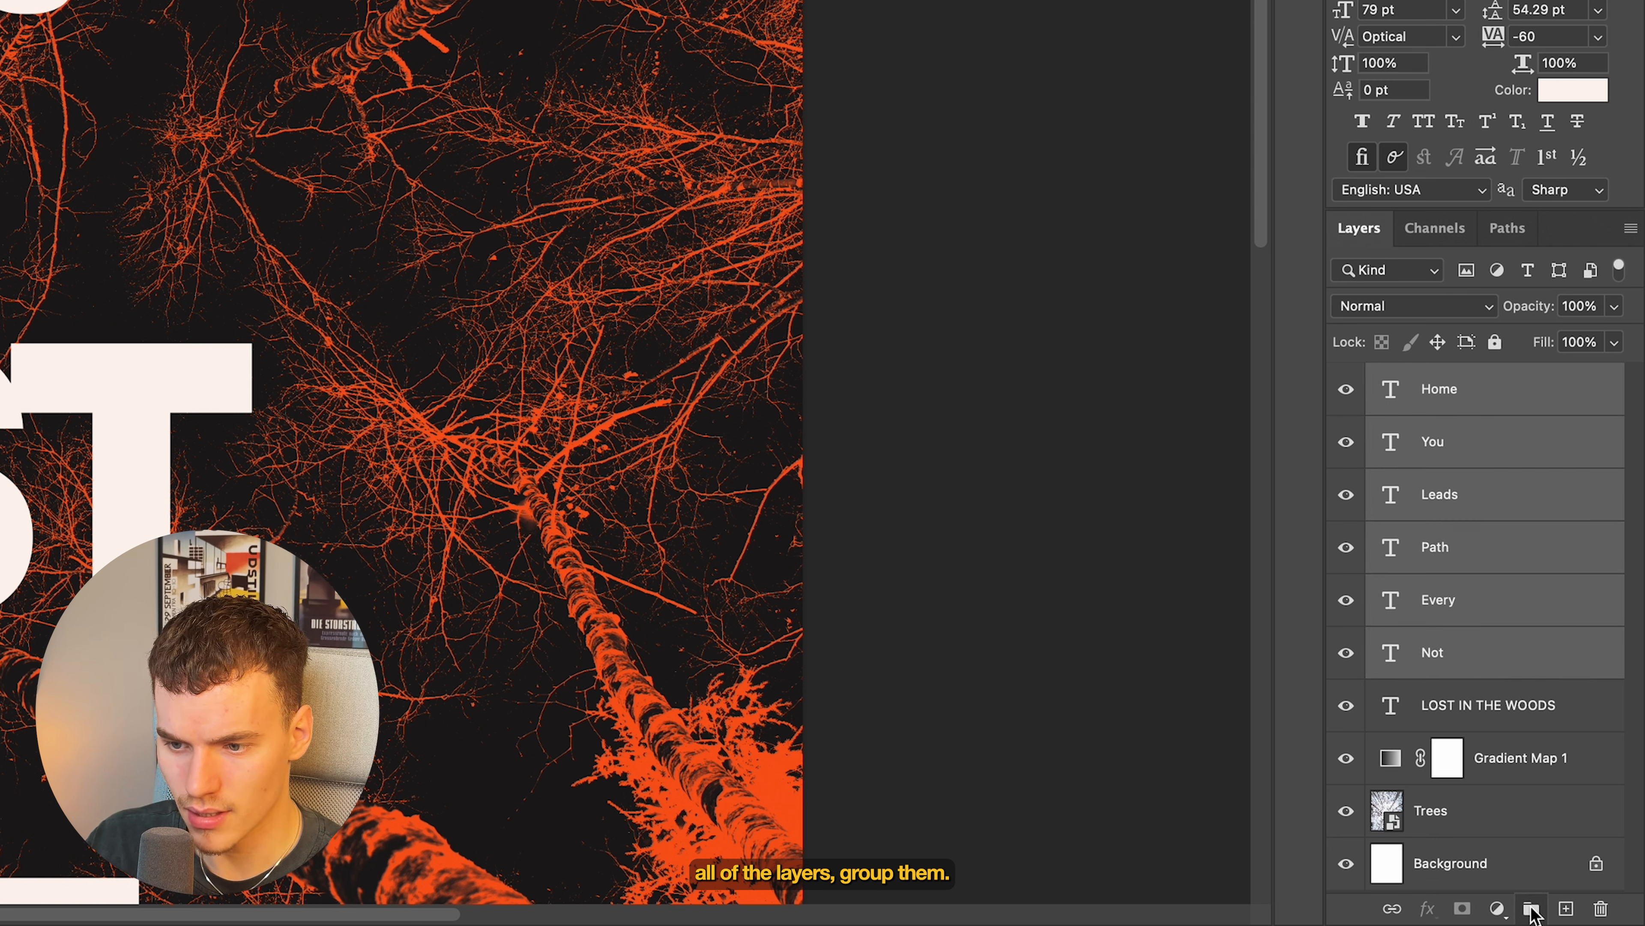
click(1531, 909)
Duplicate the tagline group as a smart object and hide the original group
key(super+j)
right_click(1493, 387)
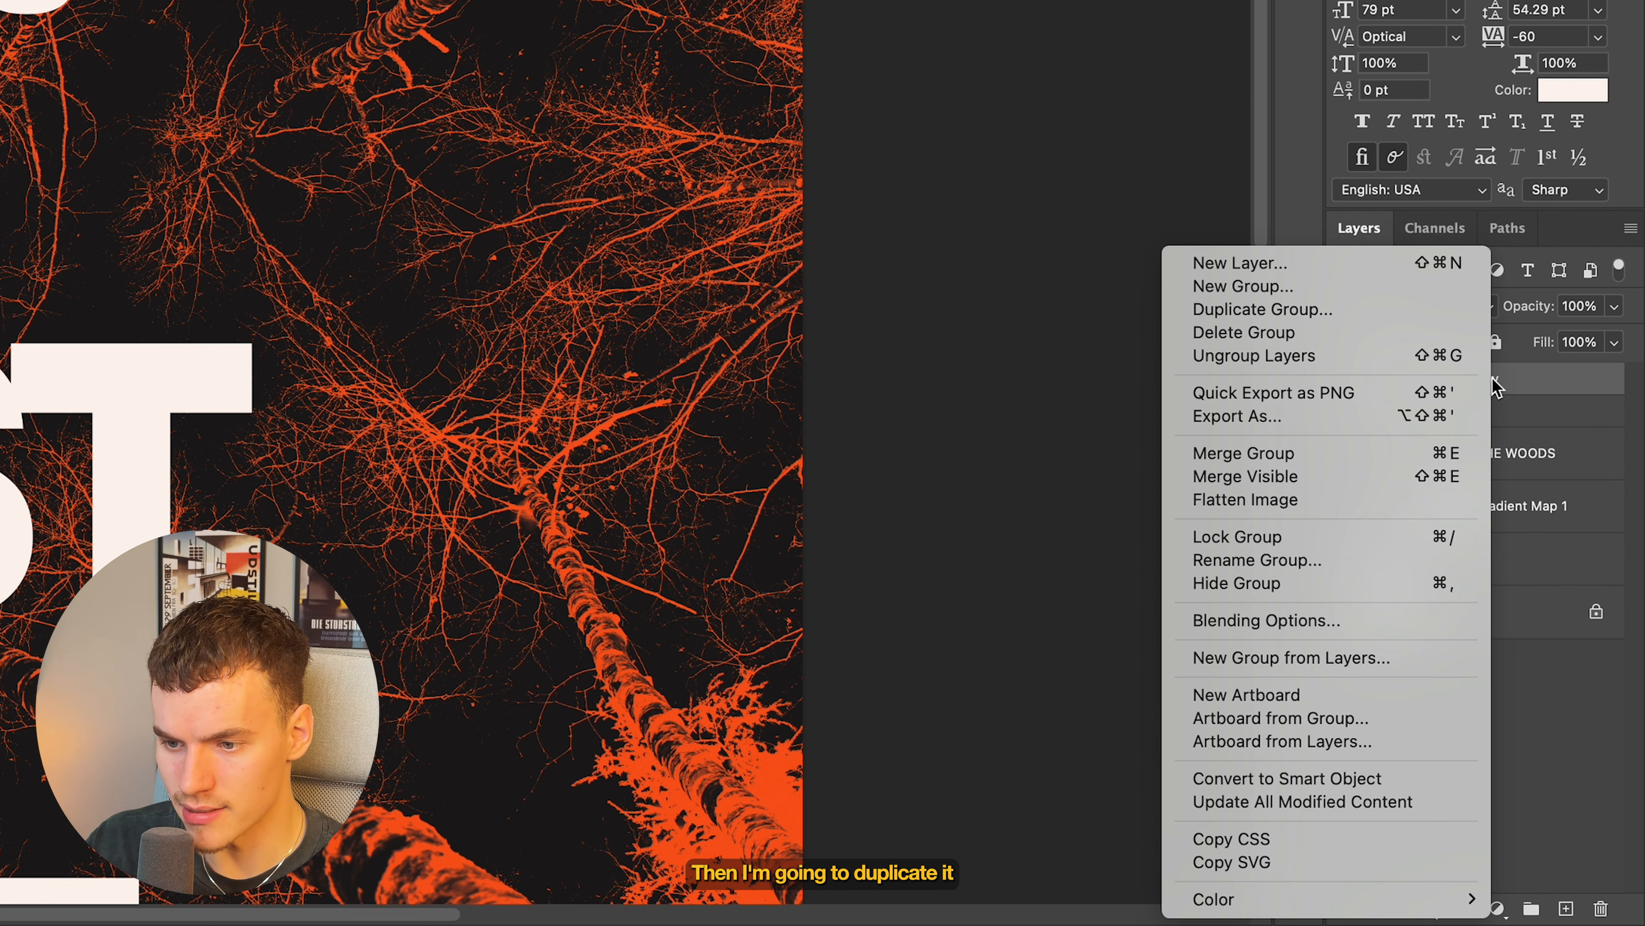
click(1382, 778)
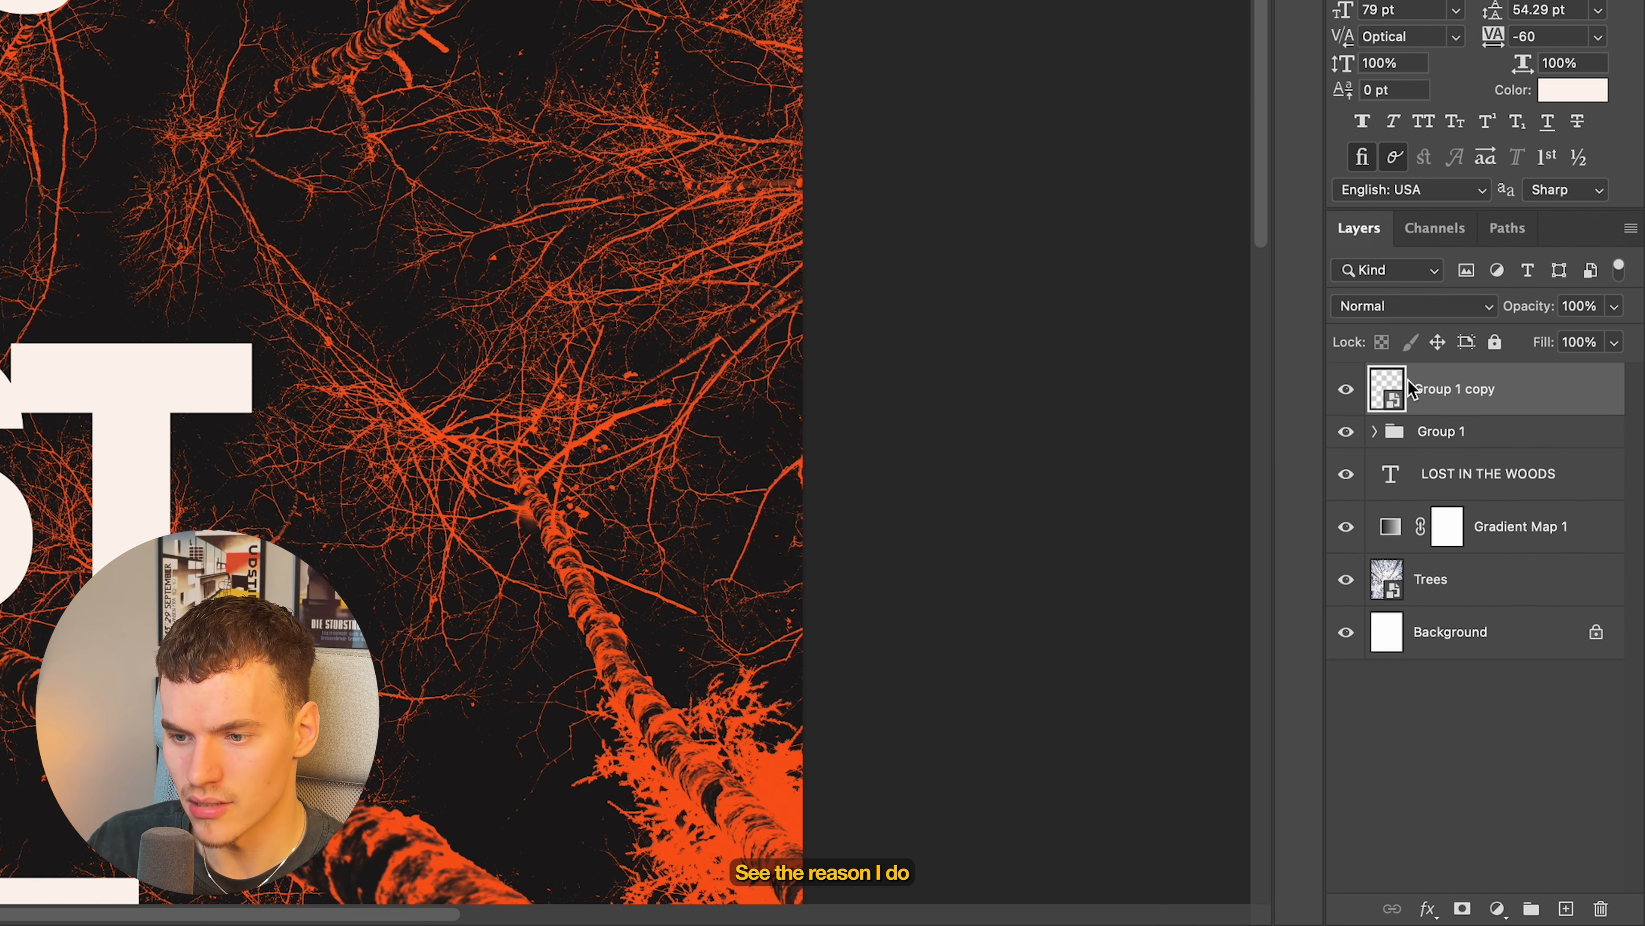
click(1442, 431)
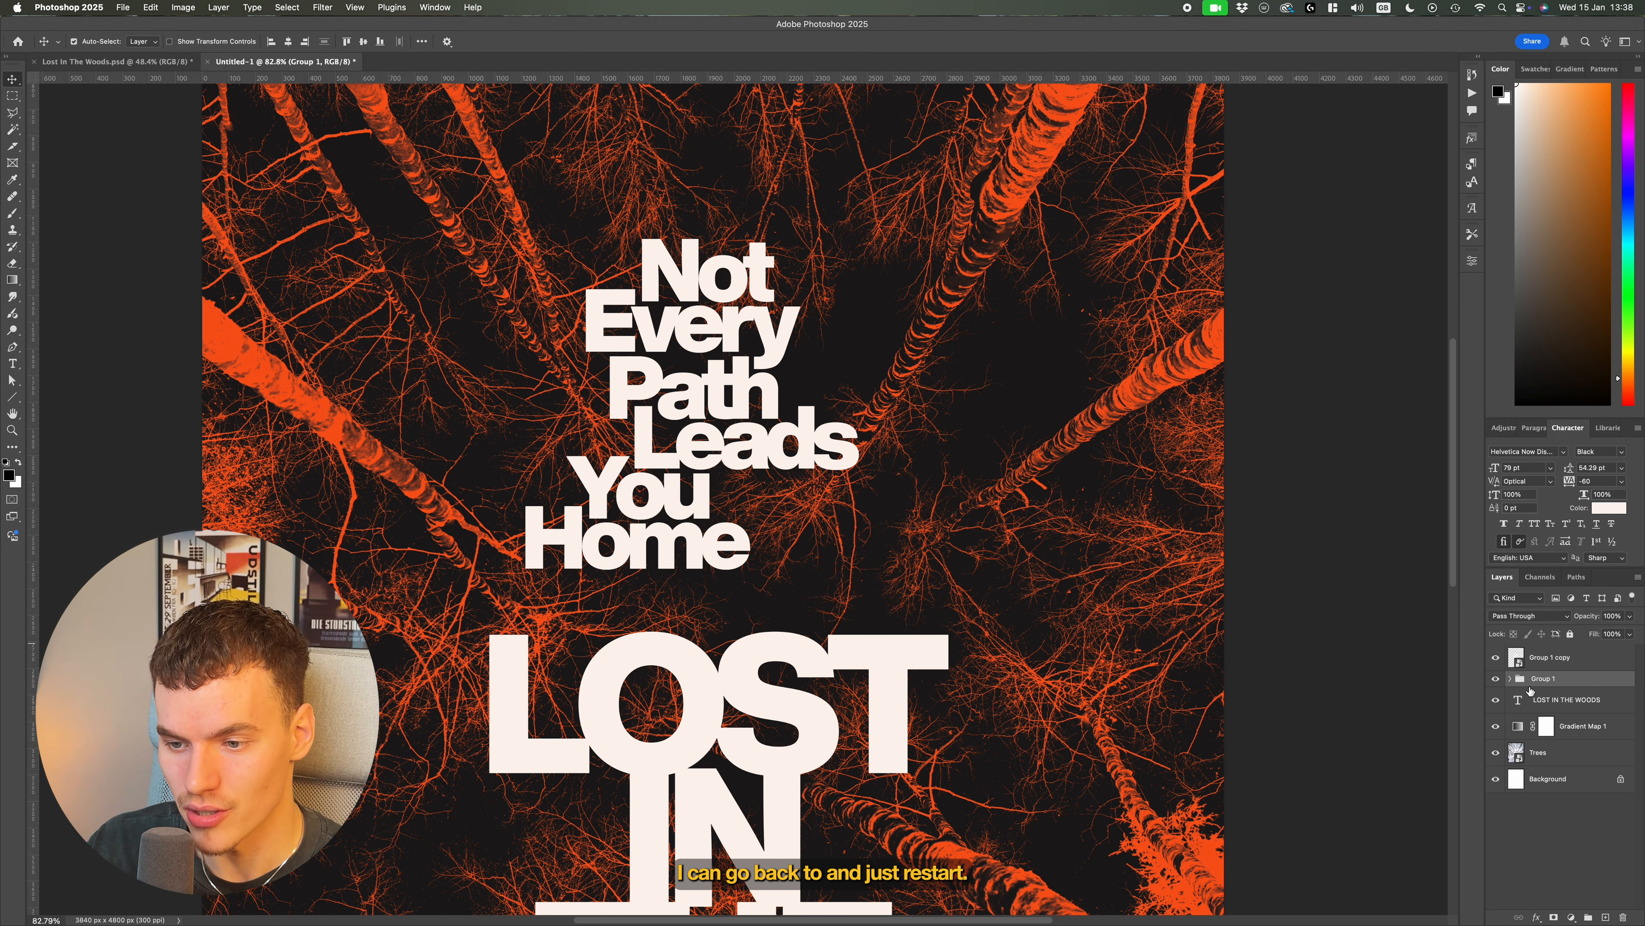
click(1496, 678)
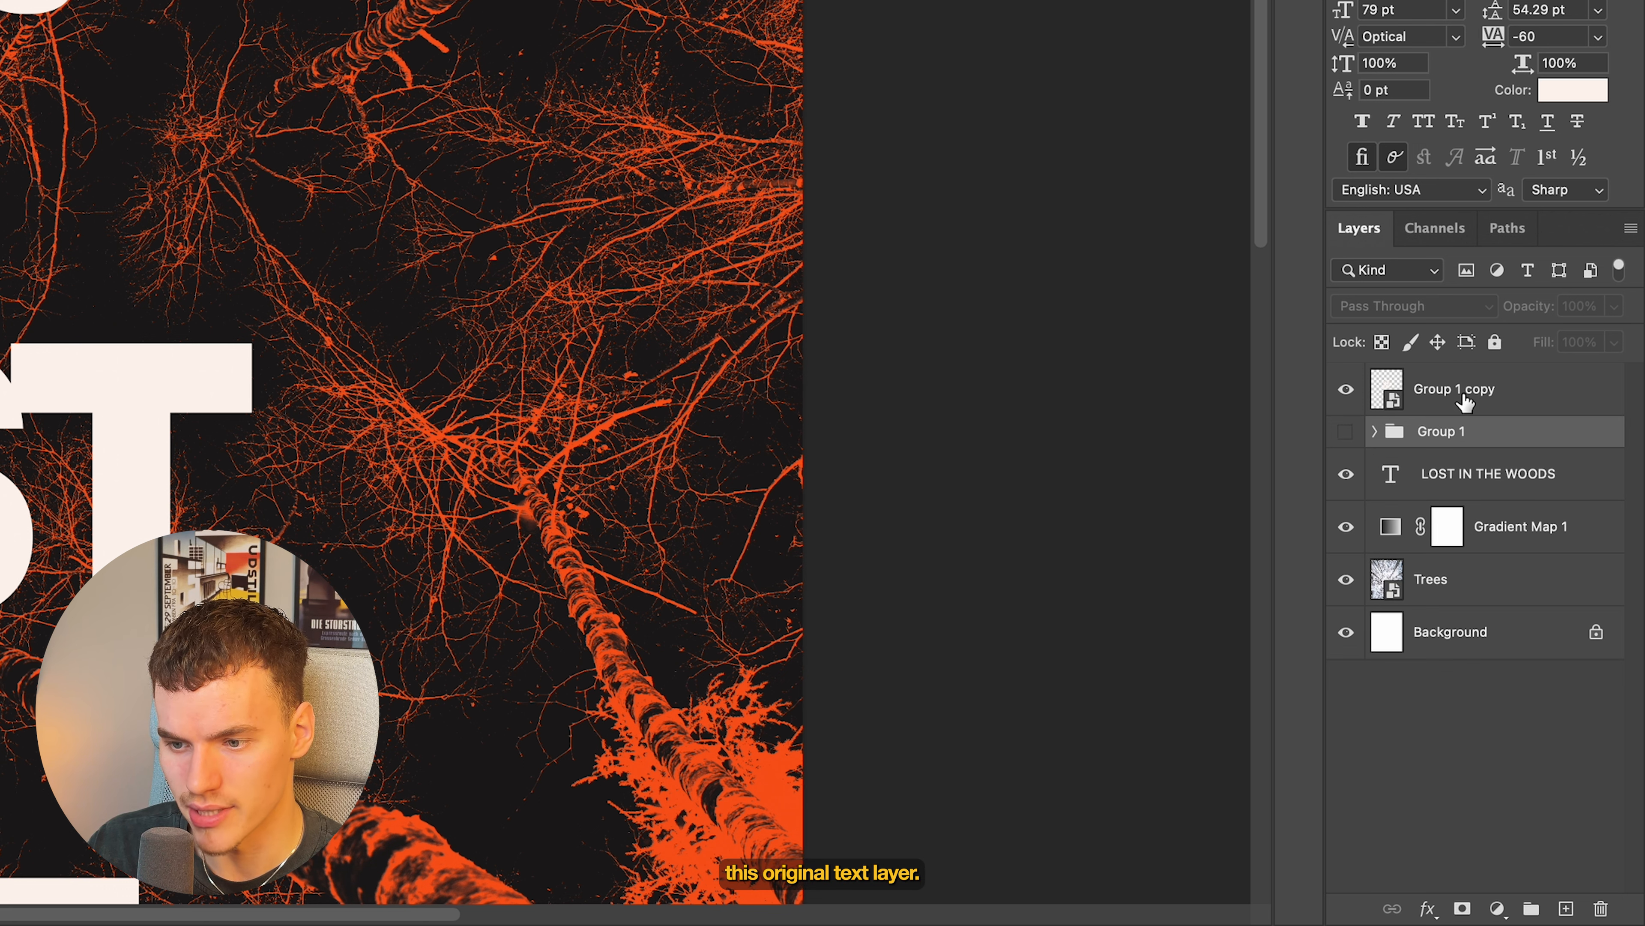
Scale down the tagline smart object and place it just above the word "LOST"
click(1465, 402)
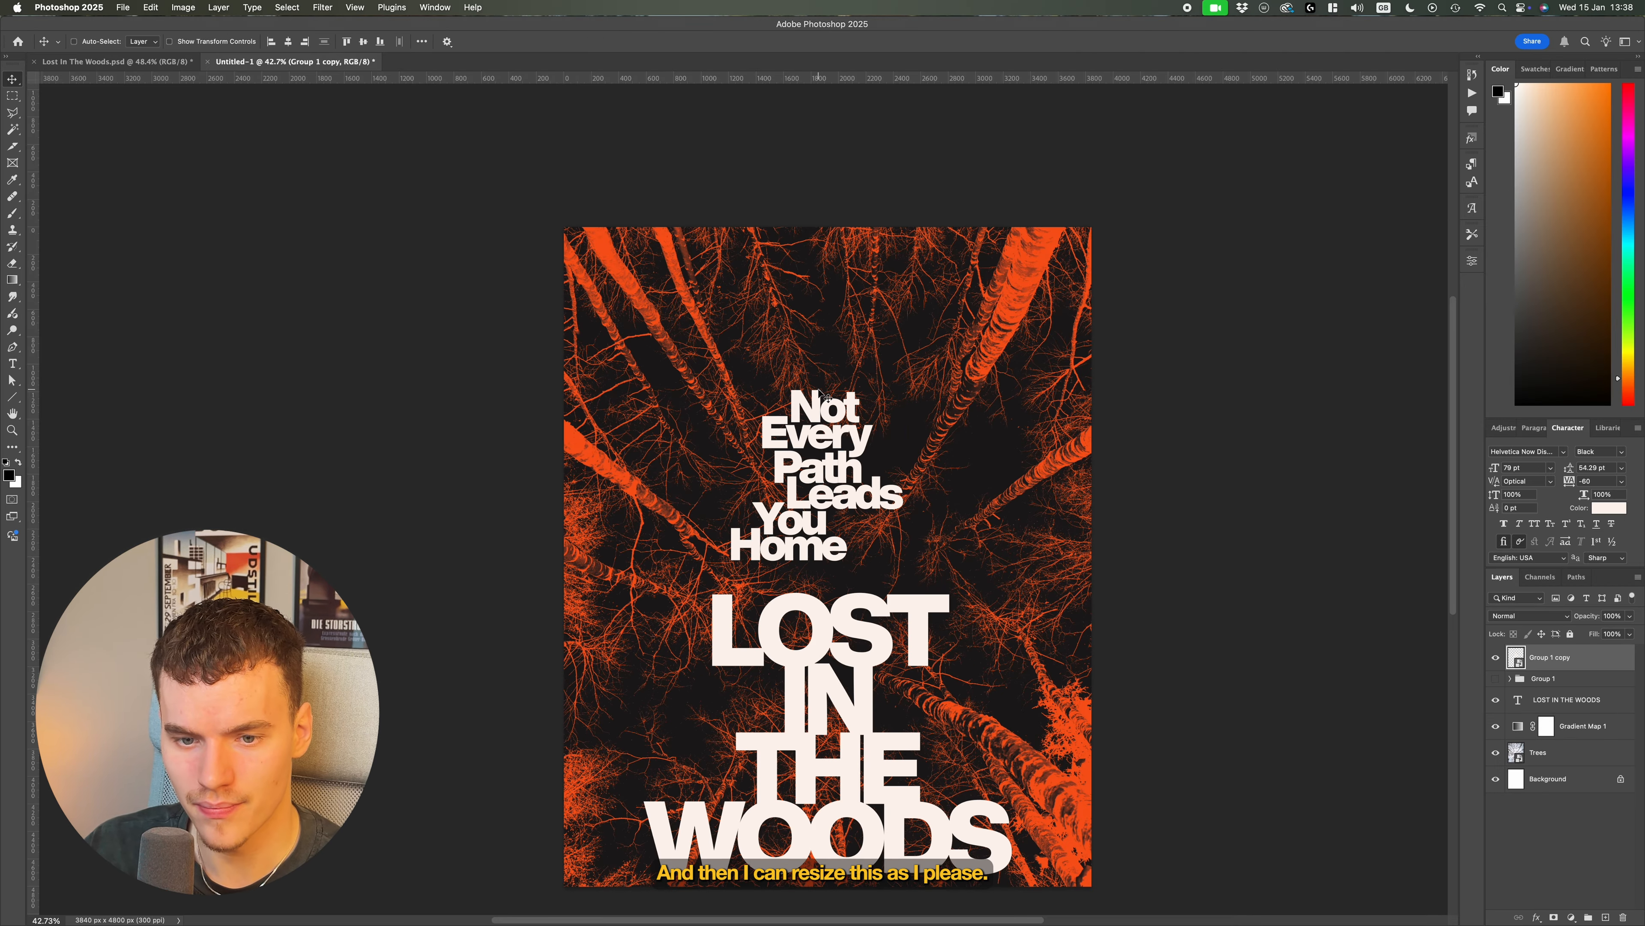
key(super+t)
drag(817, 389, 818, 418)
key(Return)
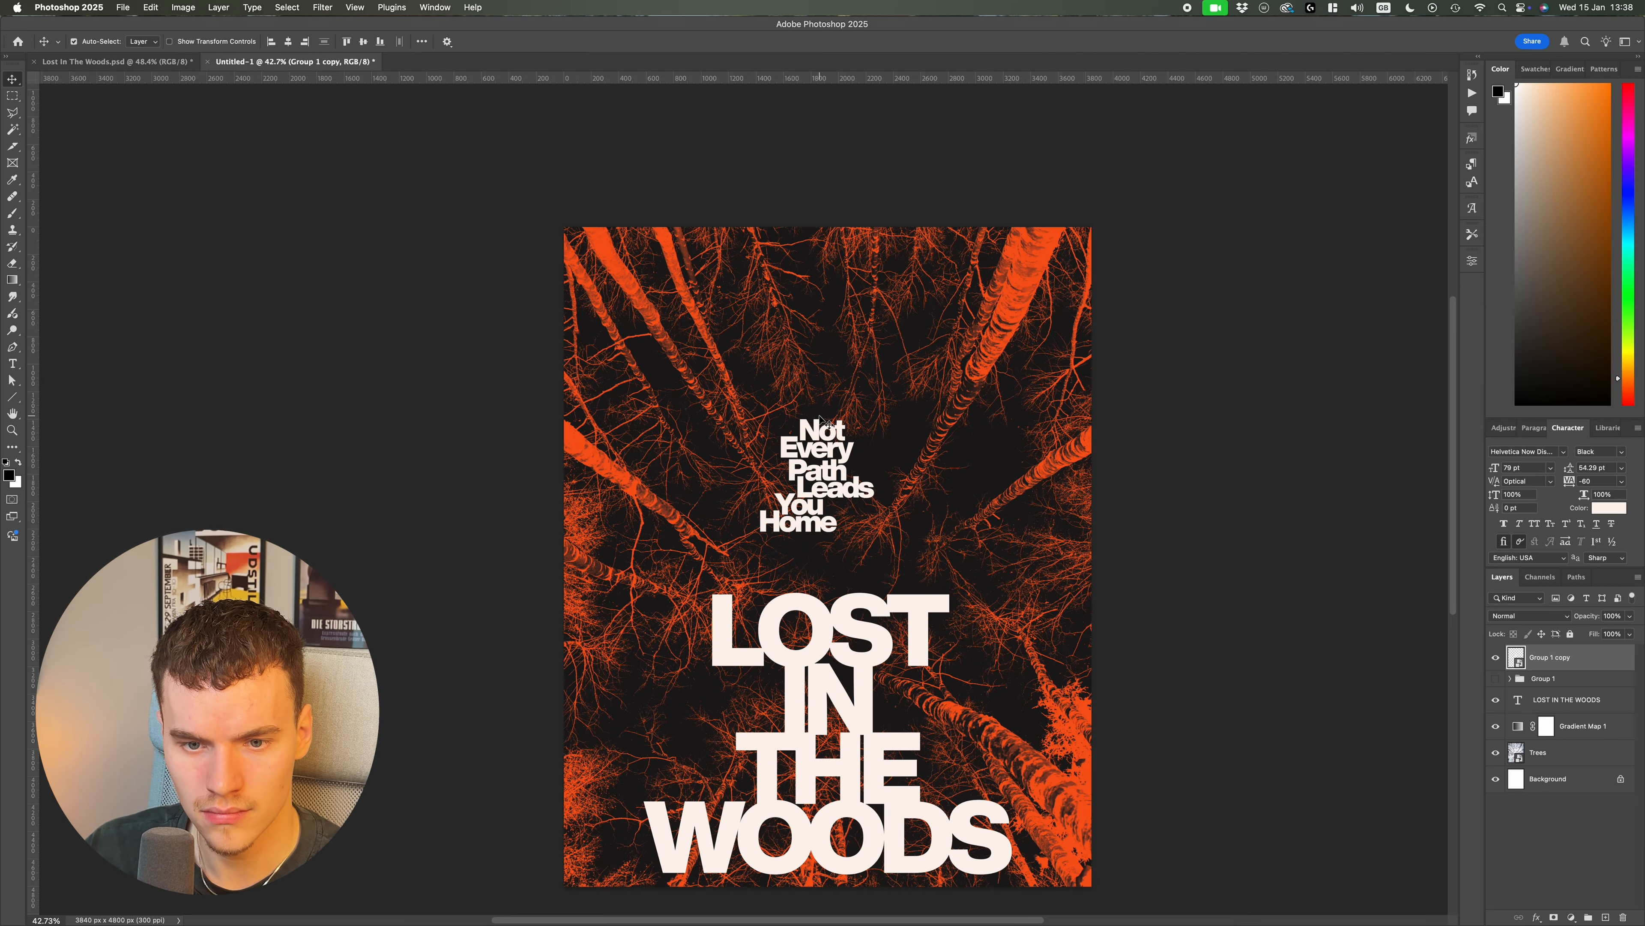
click(289, 43)
drag(862, 478, 859, 524)
scroll(853, 480, down, 3)
Check the tagline colour in the Lost In The Woods.psd original, and give the tagline smart object a yellow #ffca14 Color Overlay
key(t)
key(ctrl+Tab)
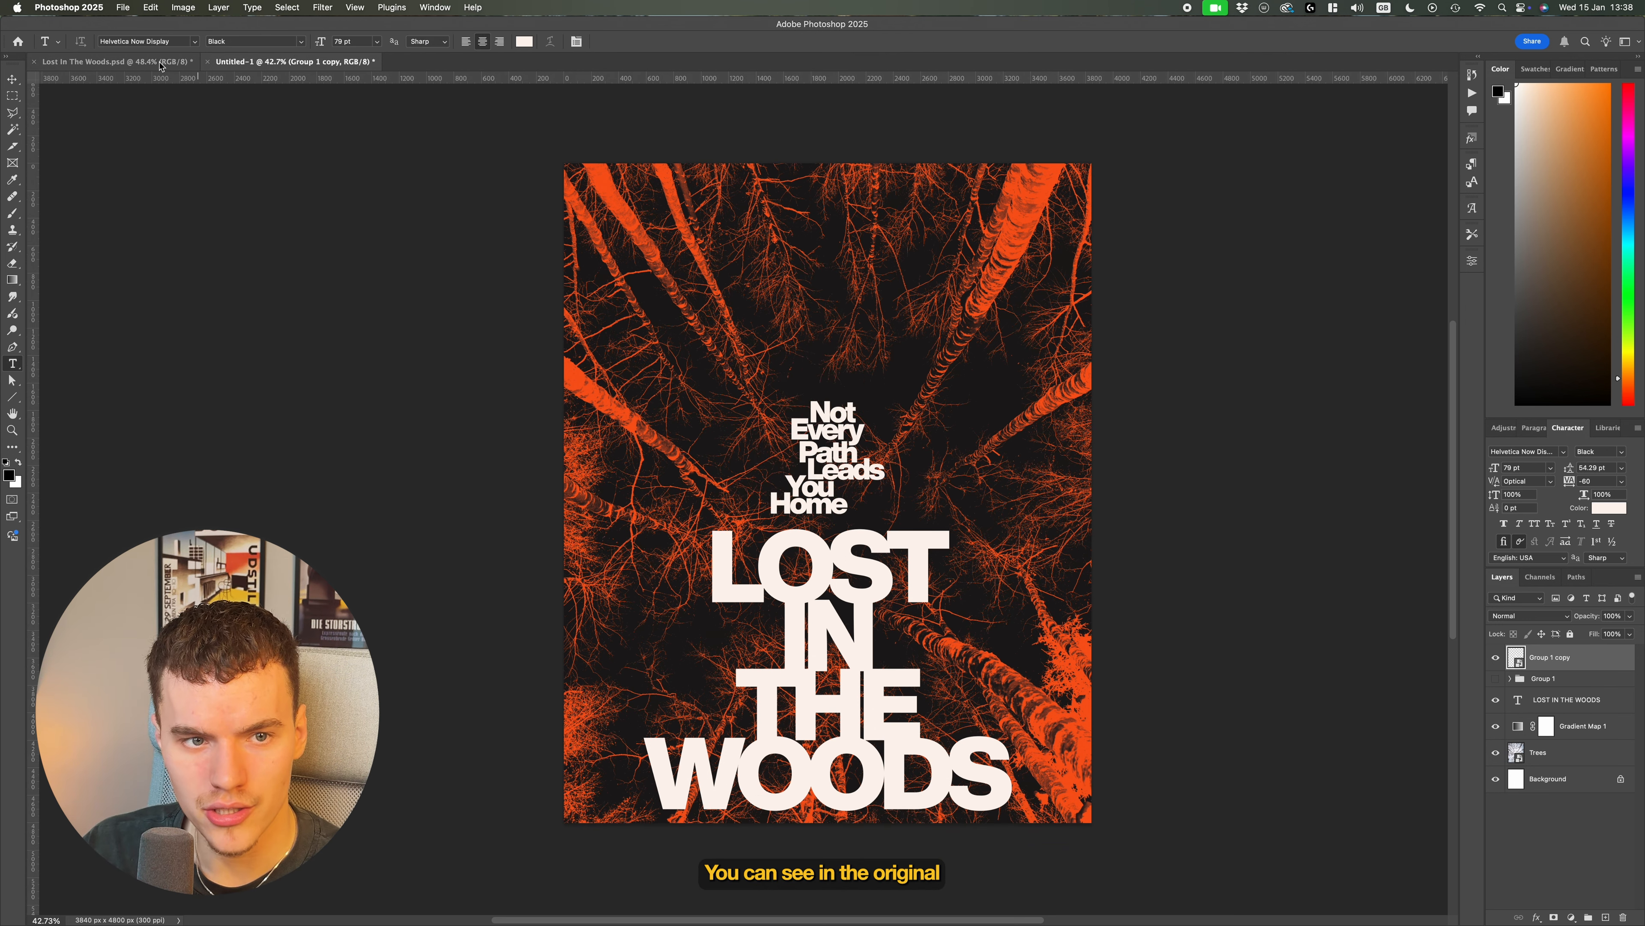
key(ctrl+Tab)
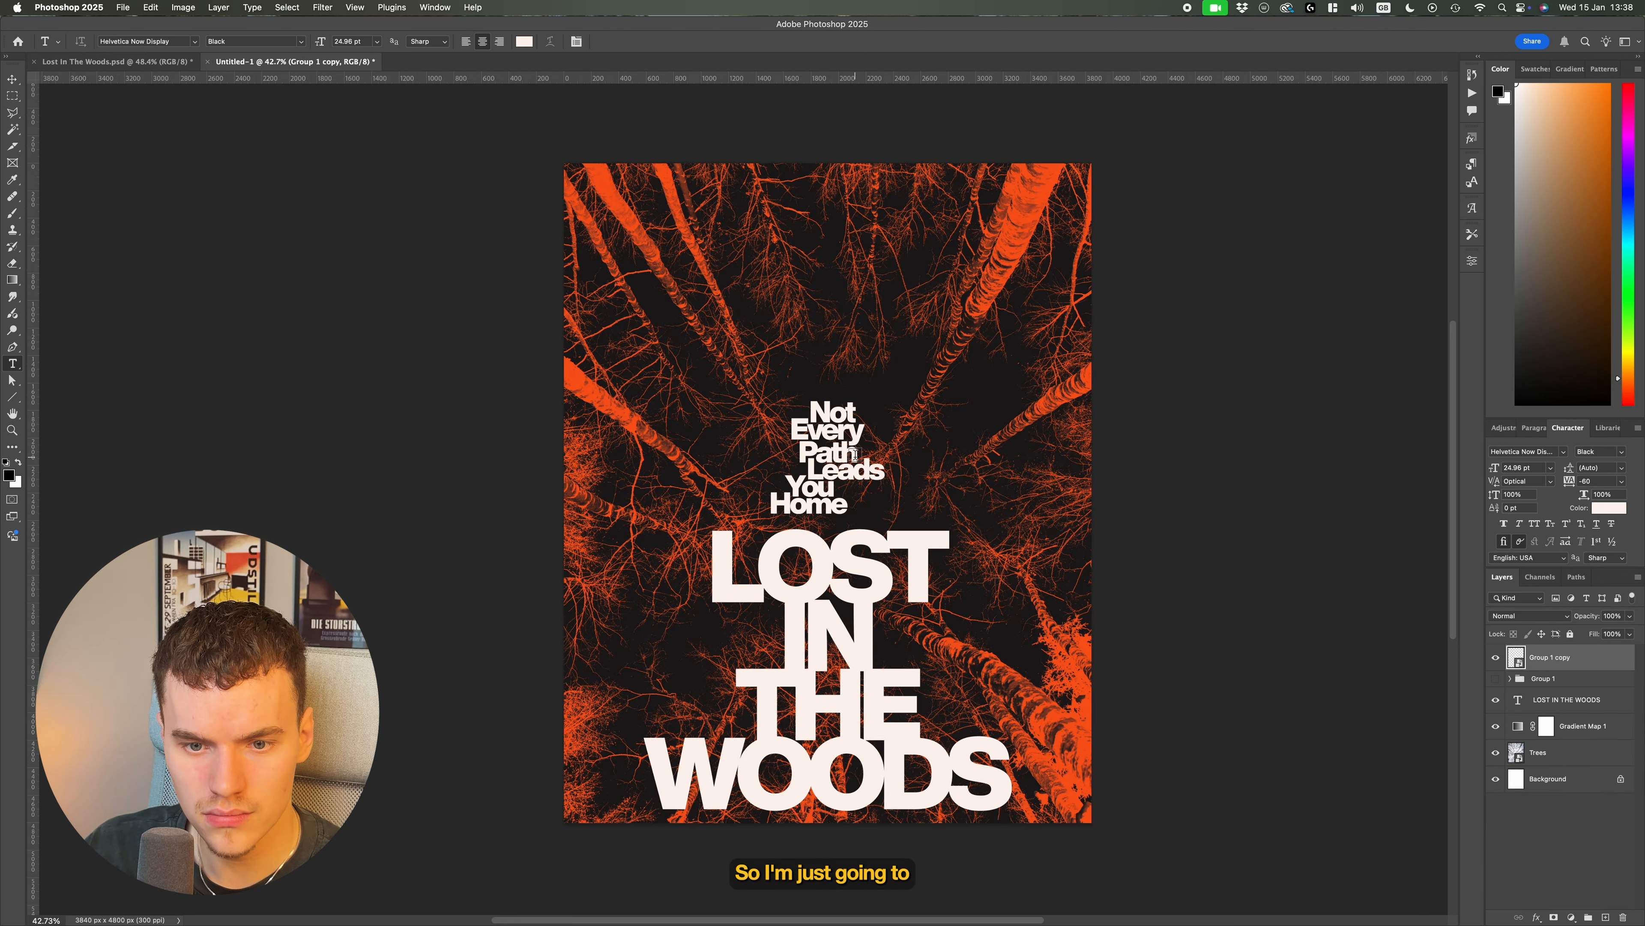
click(1537, 917)
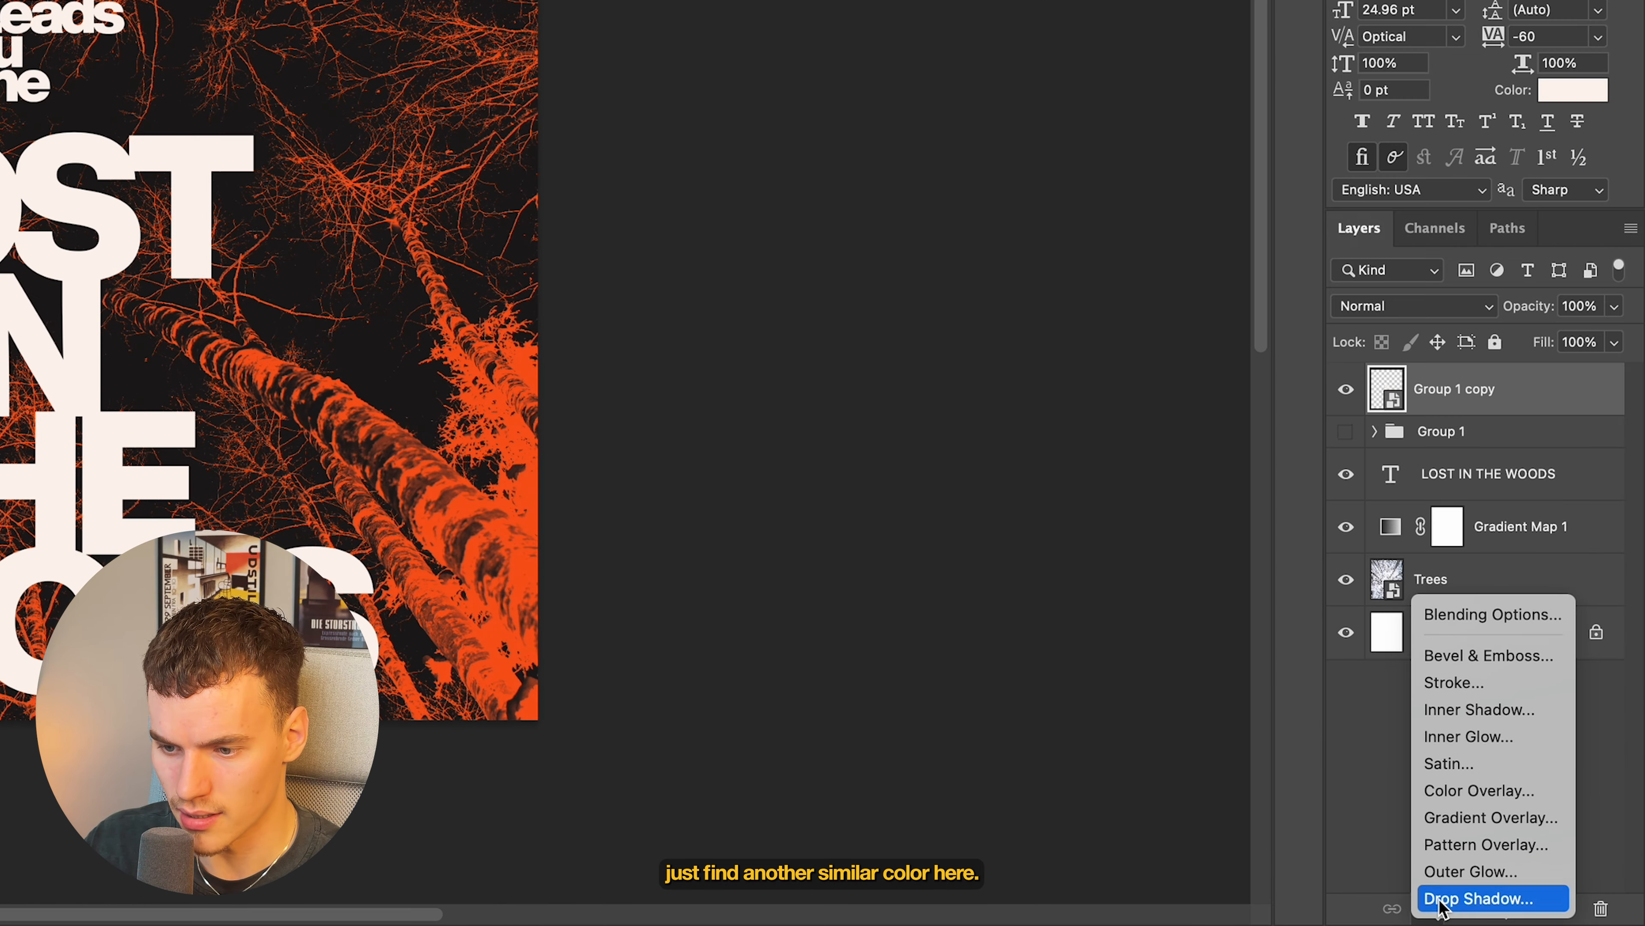
click(1479, 790)
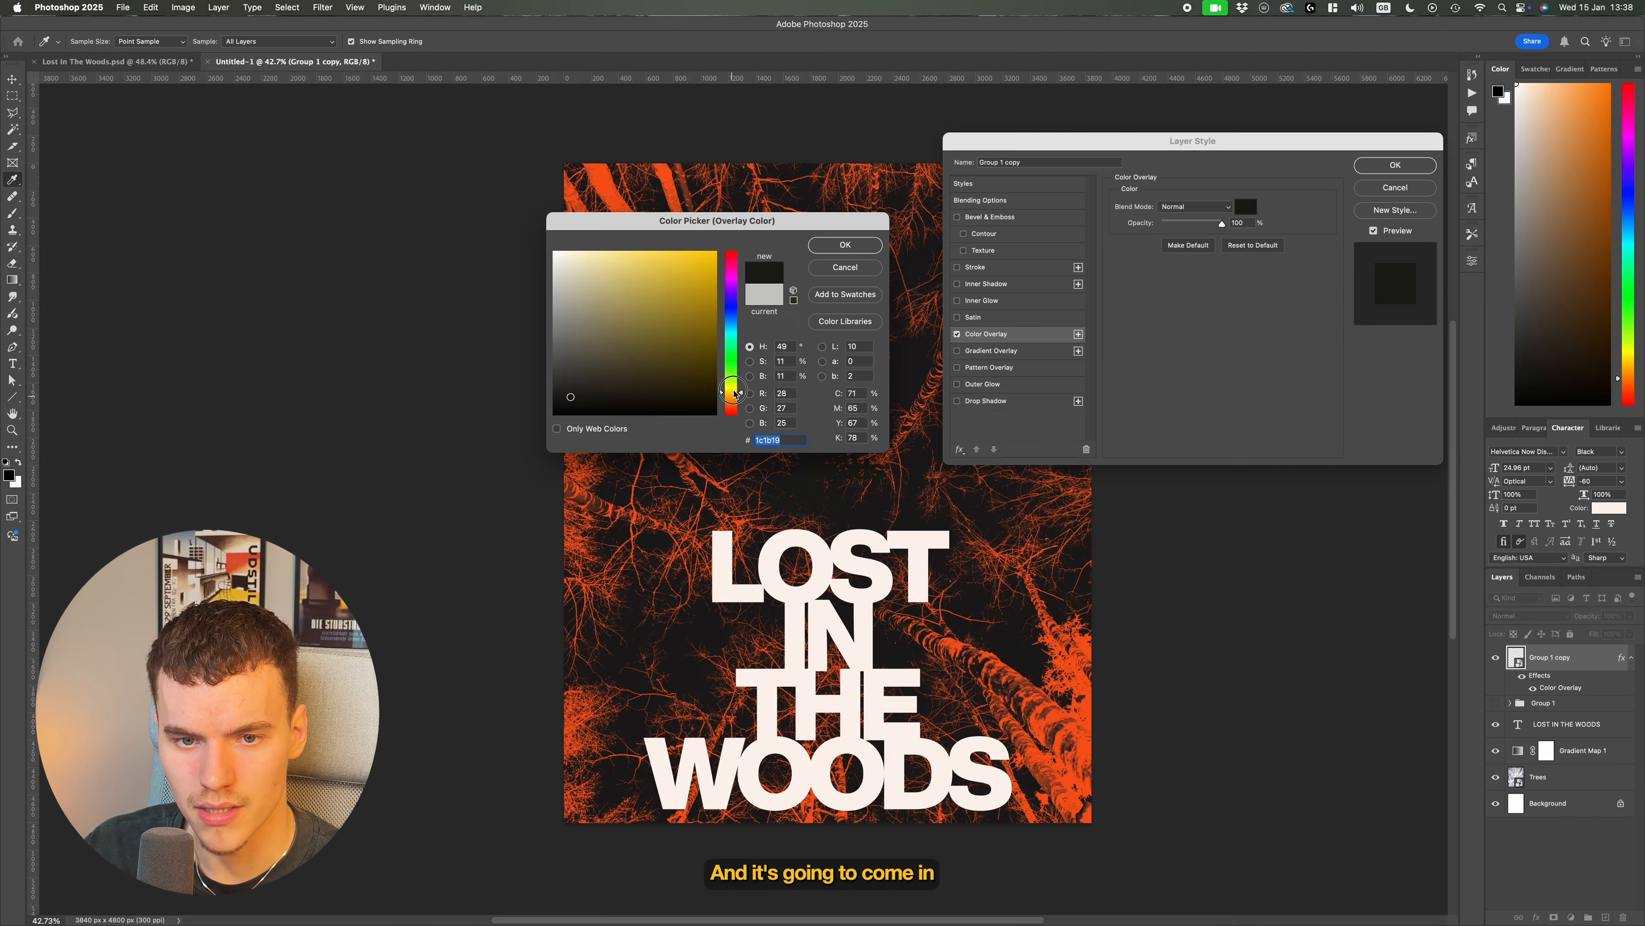
drag(739, 391, 739, 402)
drag(691, 286, 623, 217)
drag(643, 398, 643, 390)
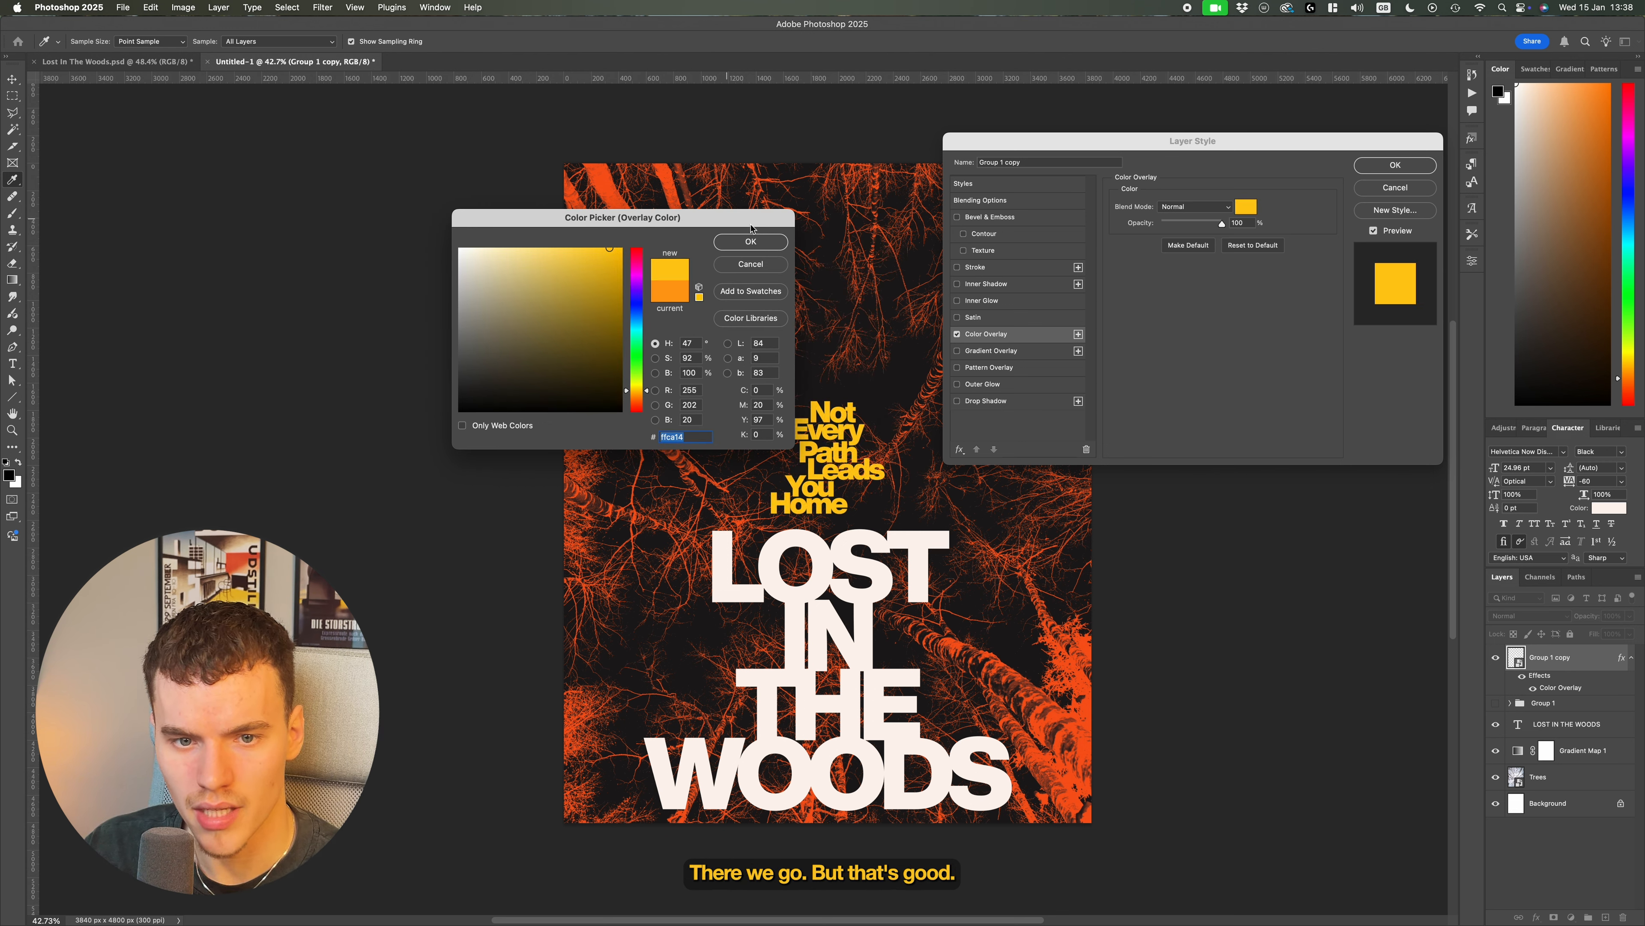
click(751, 241)
click(1395, 165)
click(1219, 559)
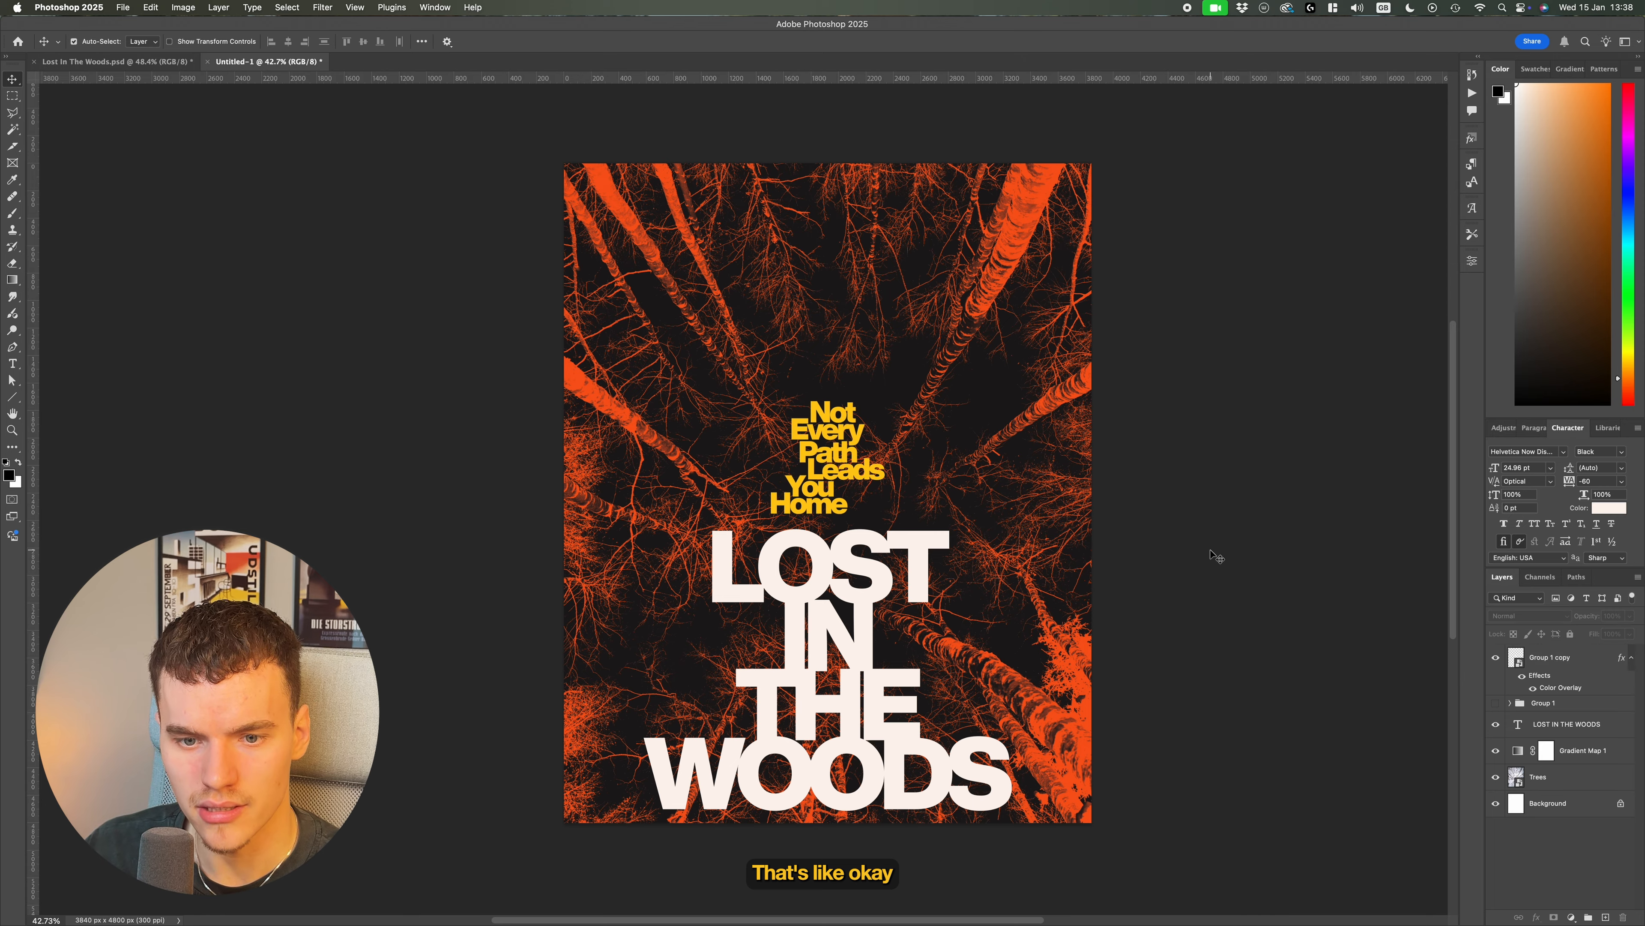
Examine how the branches cross the tagline lettering in the Lost In The Woods.psd original
key(ctrl+Tab)
scroll(817, 476, up, 8)
scroll(943, 507, up, 1)
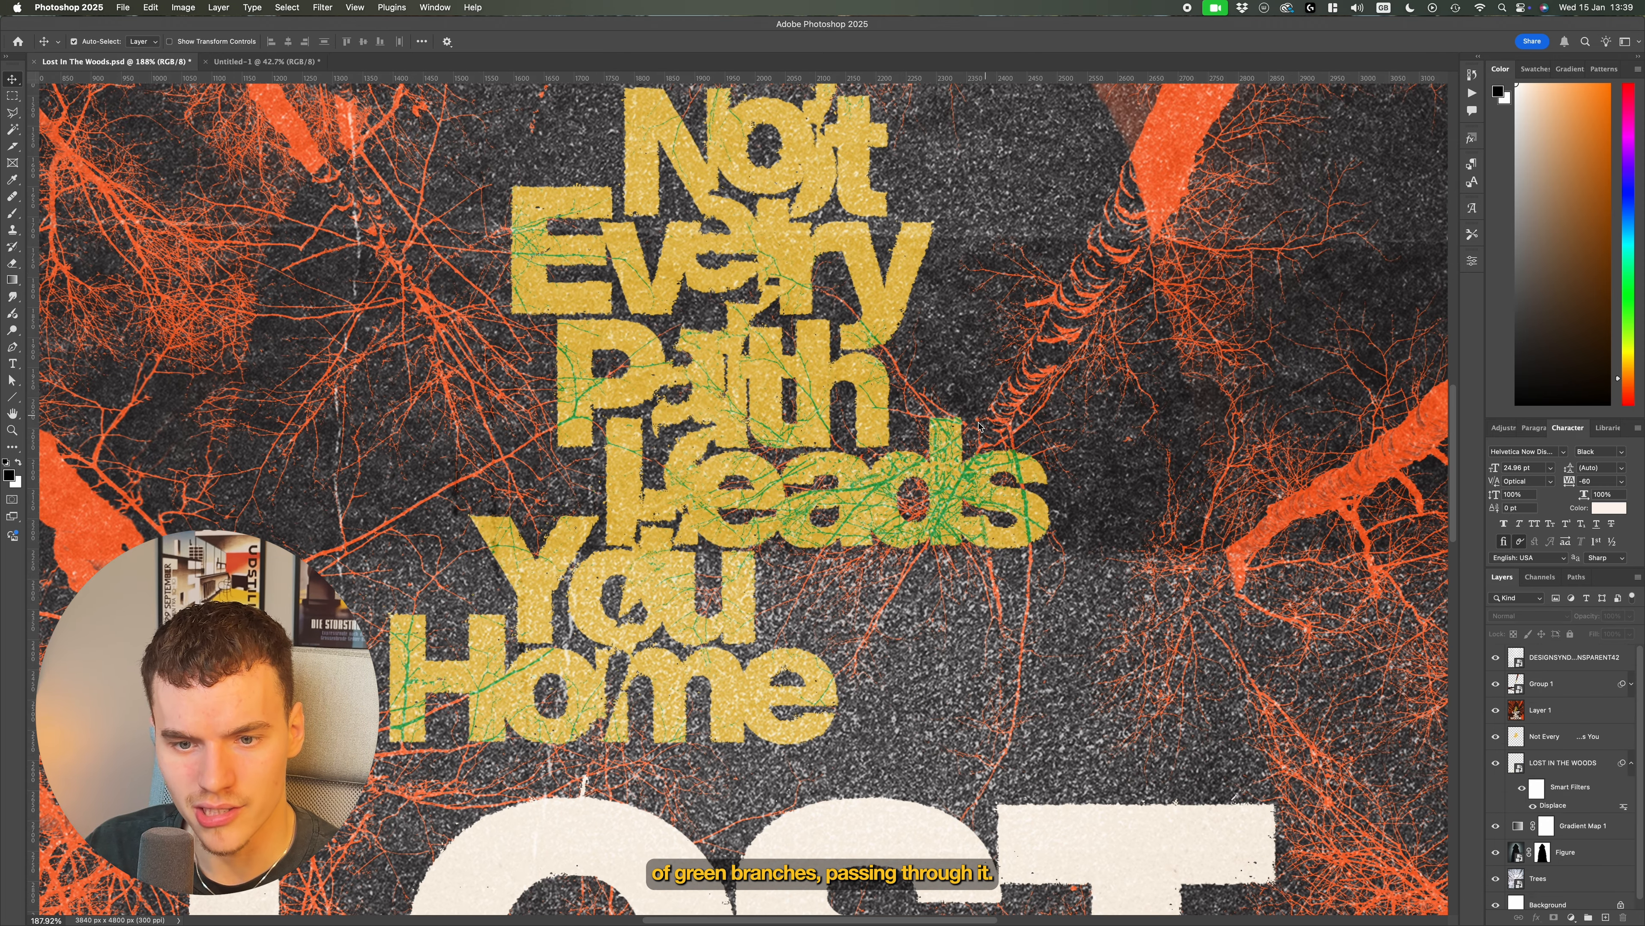
scroll(805, 488, down, 2)
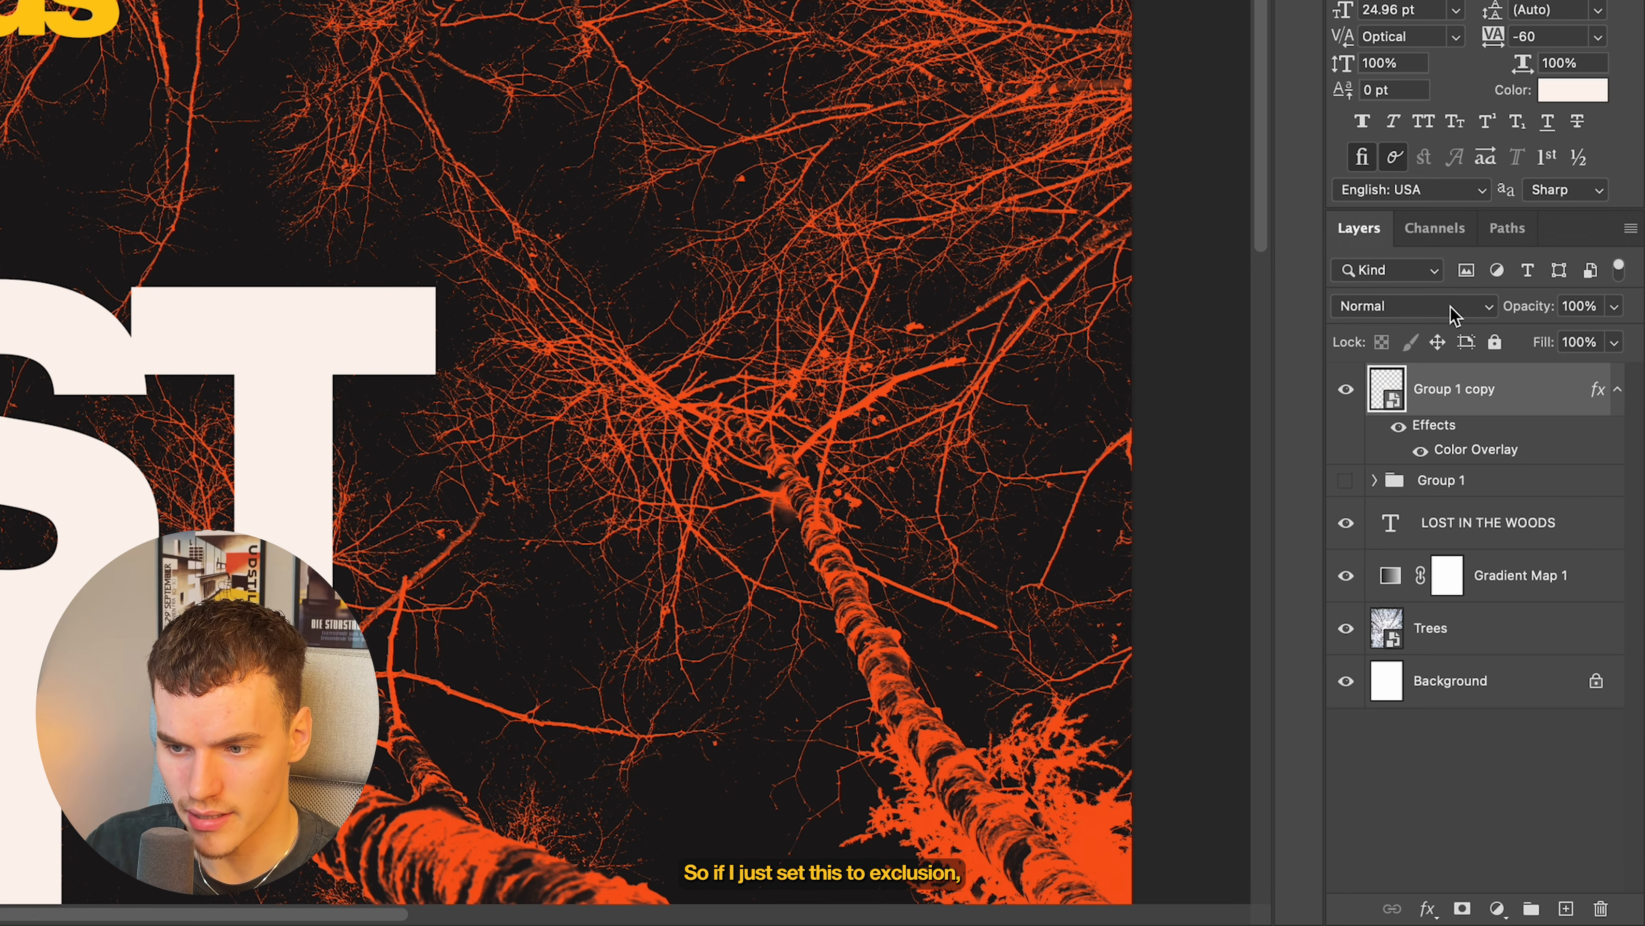
Try the Exclusion blend mode on the tagline smart object with its live Color Overlay, and undo it
click(1548, 619)
scroll(1425, 742, down, 3)
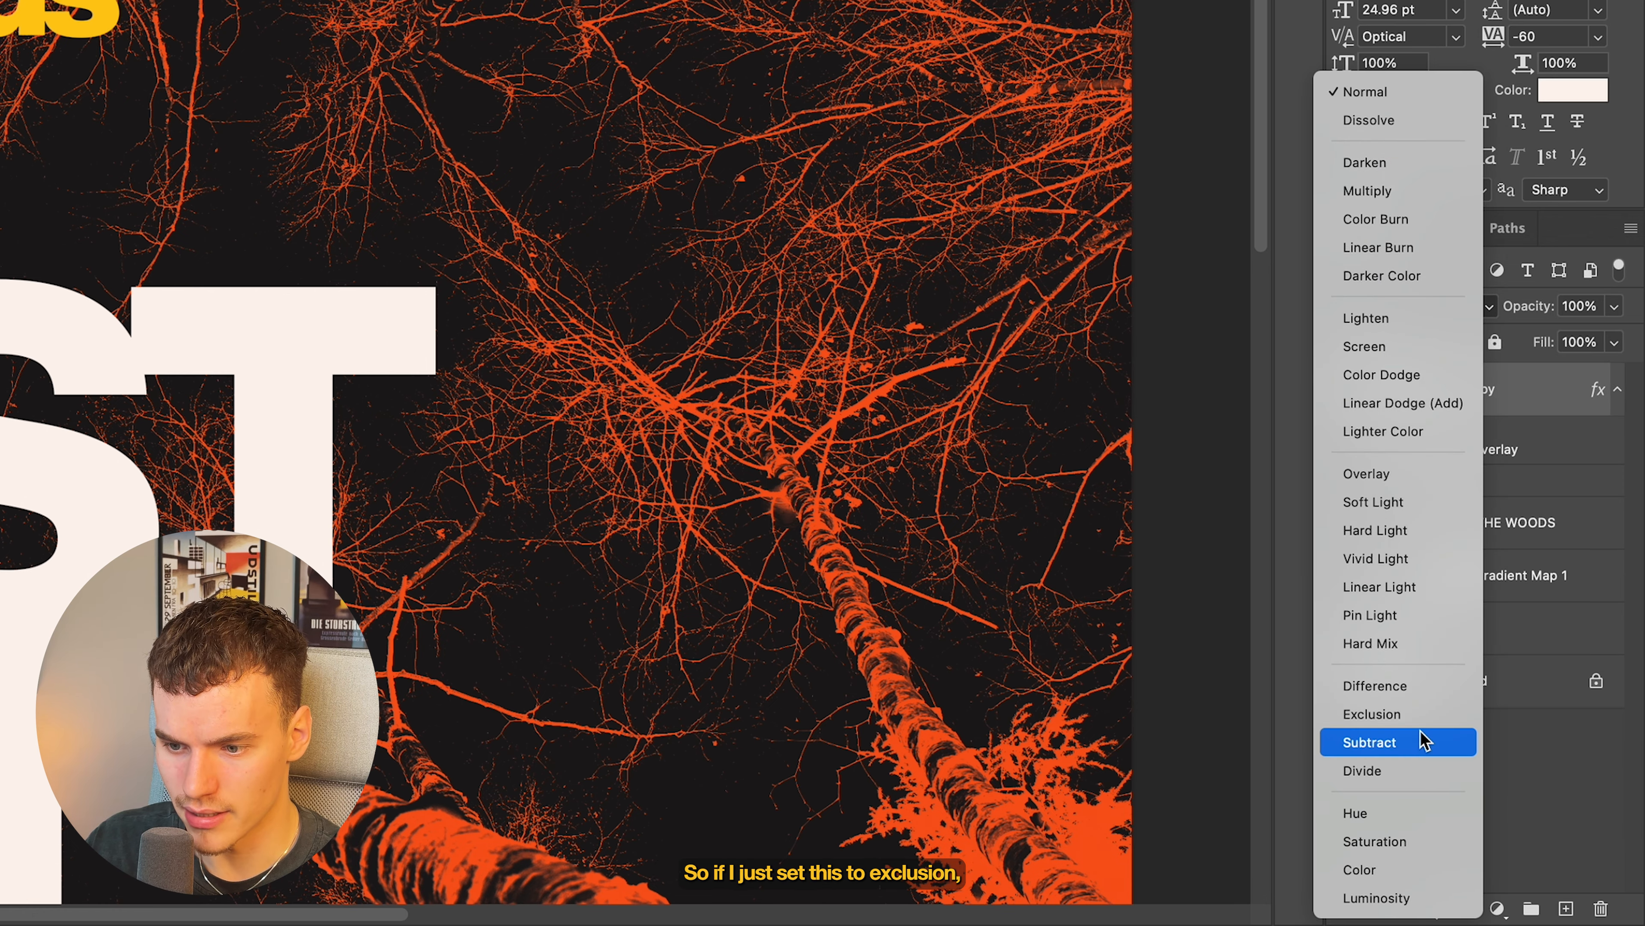
click(1425, 714)
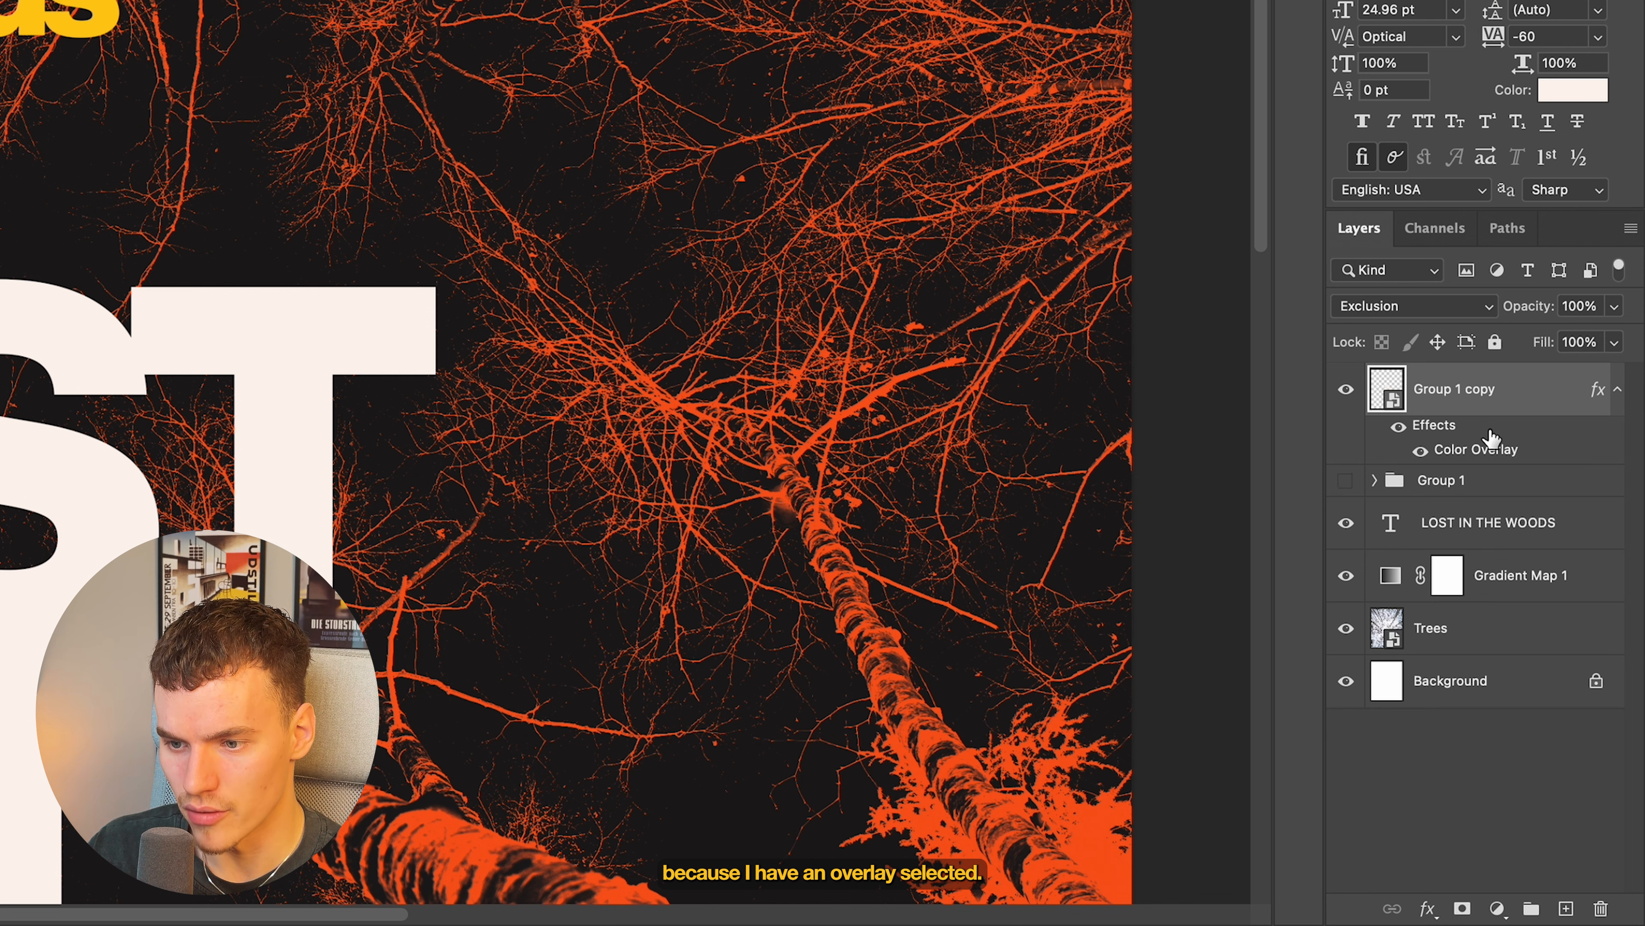
key(super+z)
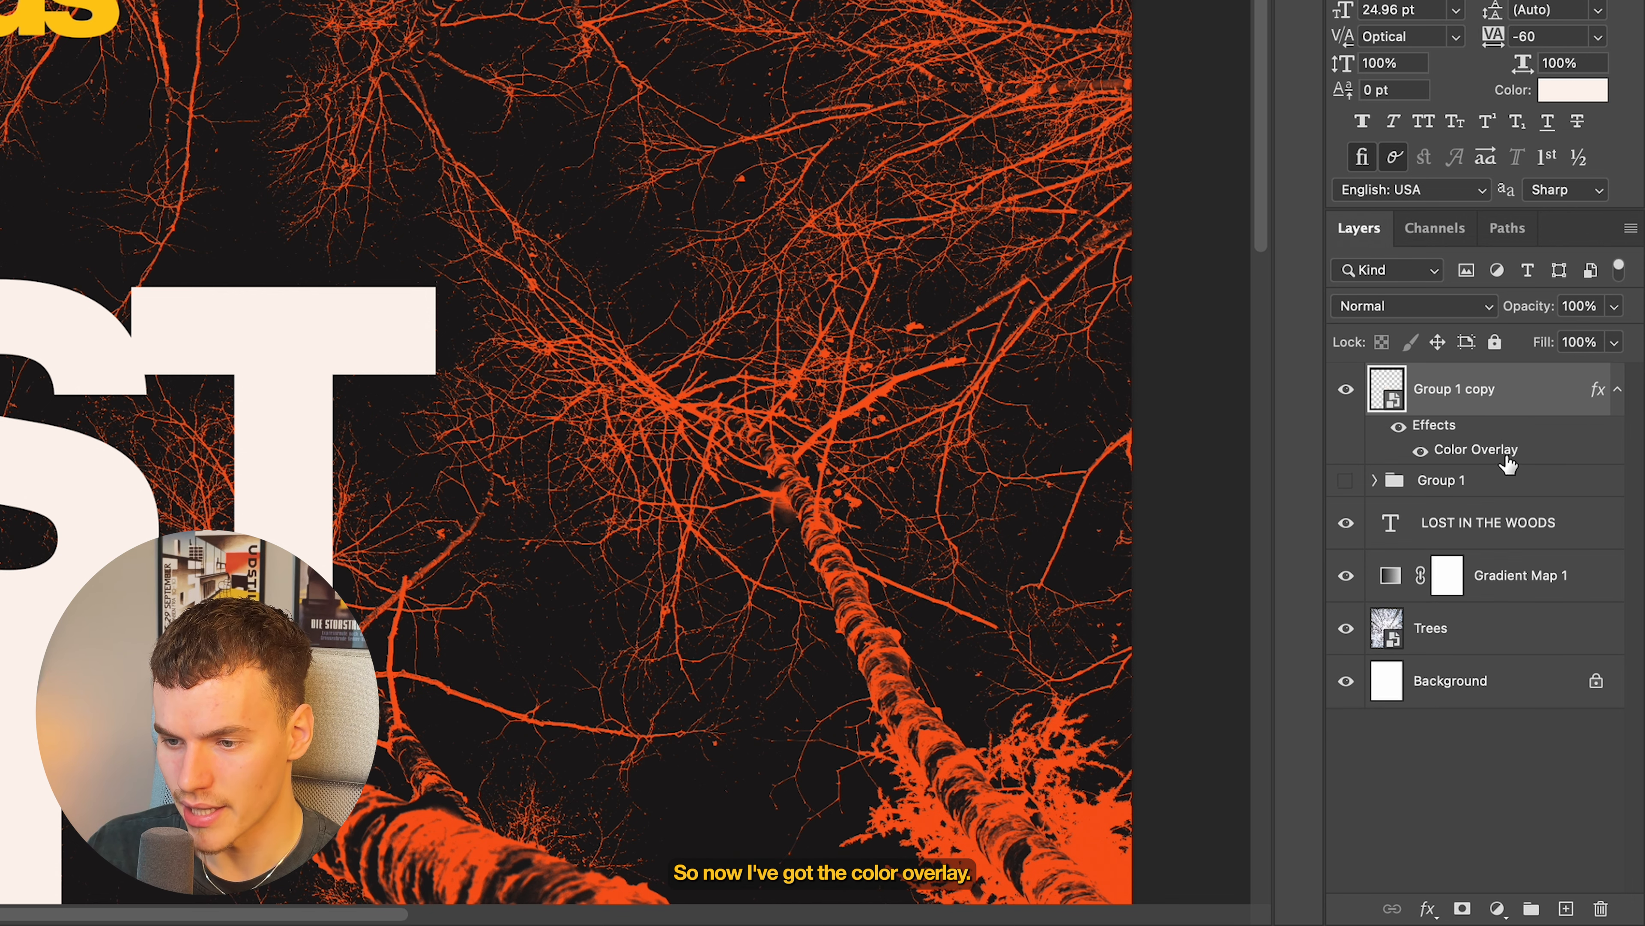
Convert the colour-overlaid tagline layer into a new smart object and set its blend mode to Exclusion
right_click(1500, 389)
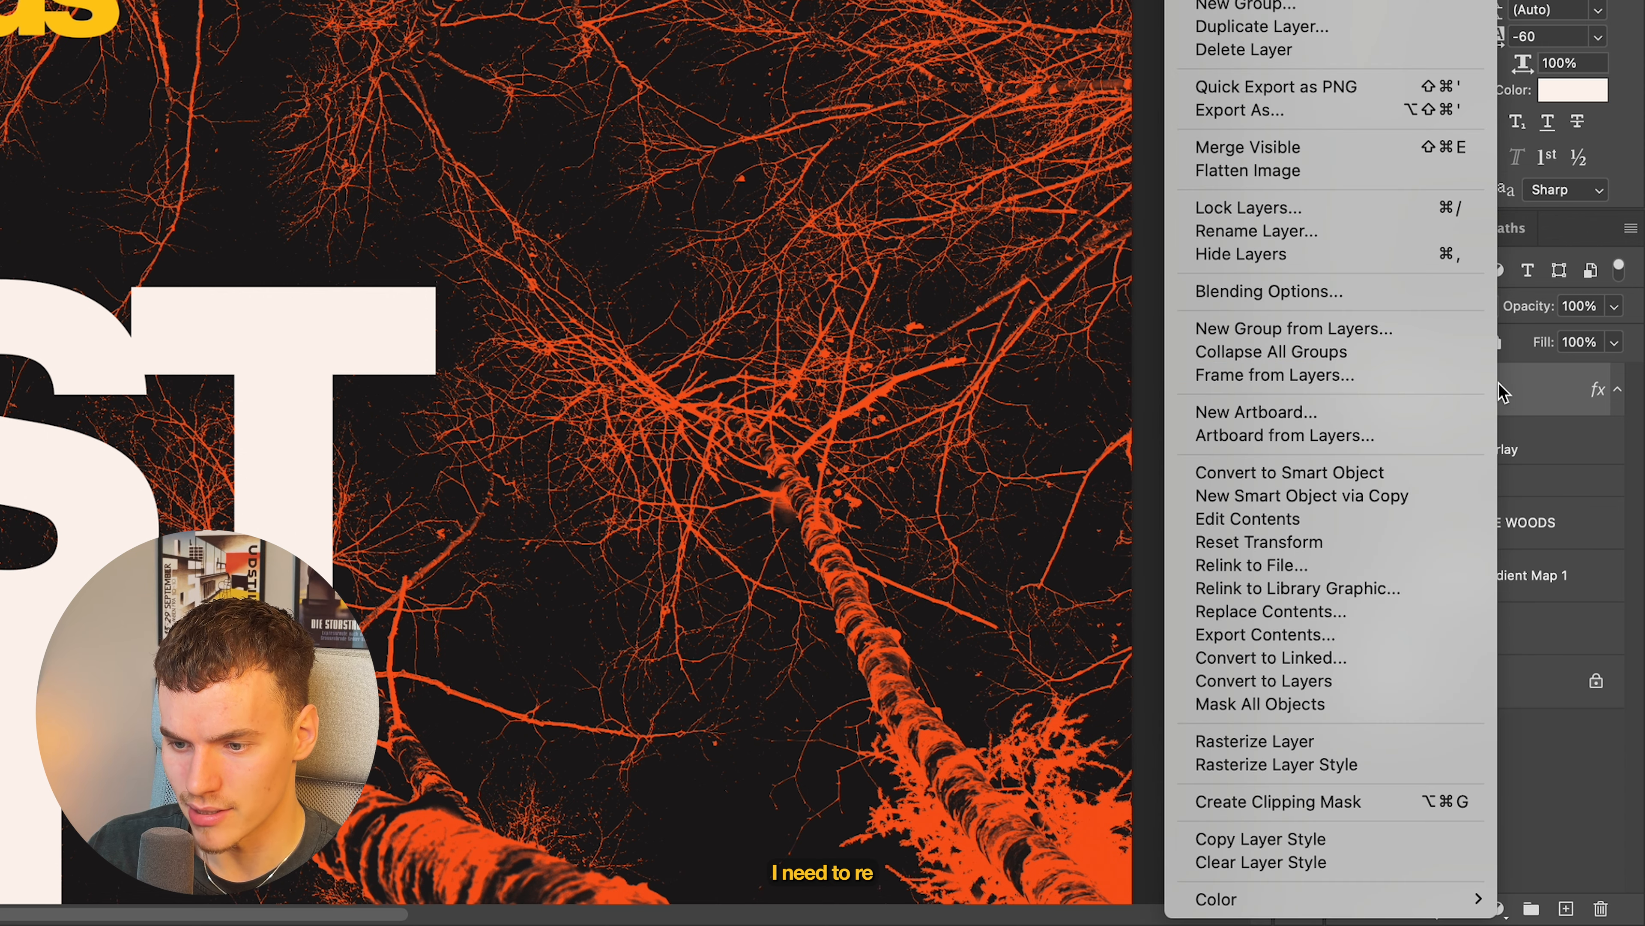
click(1391, 473)
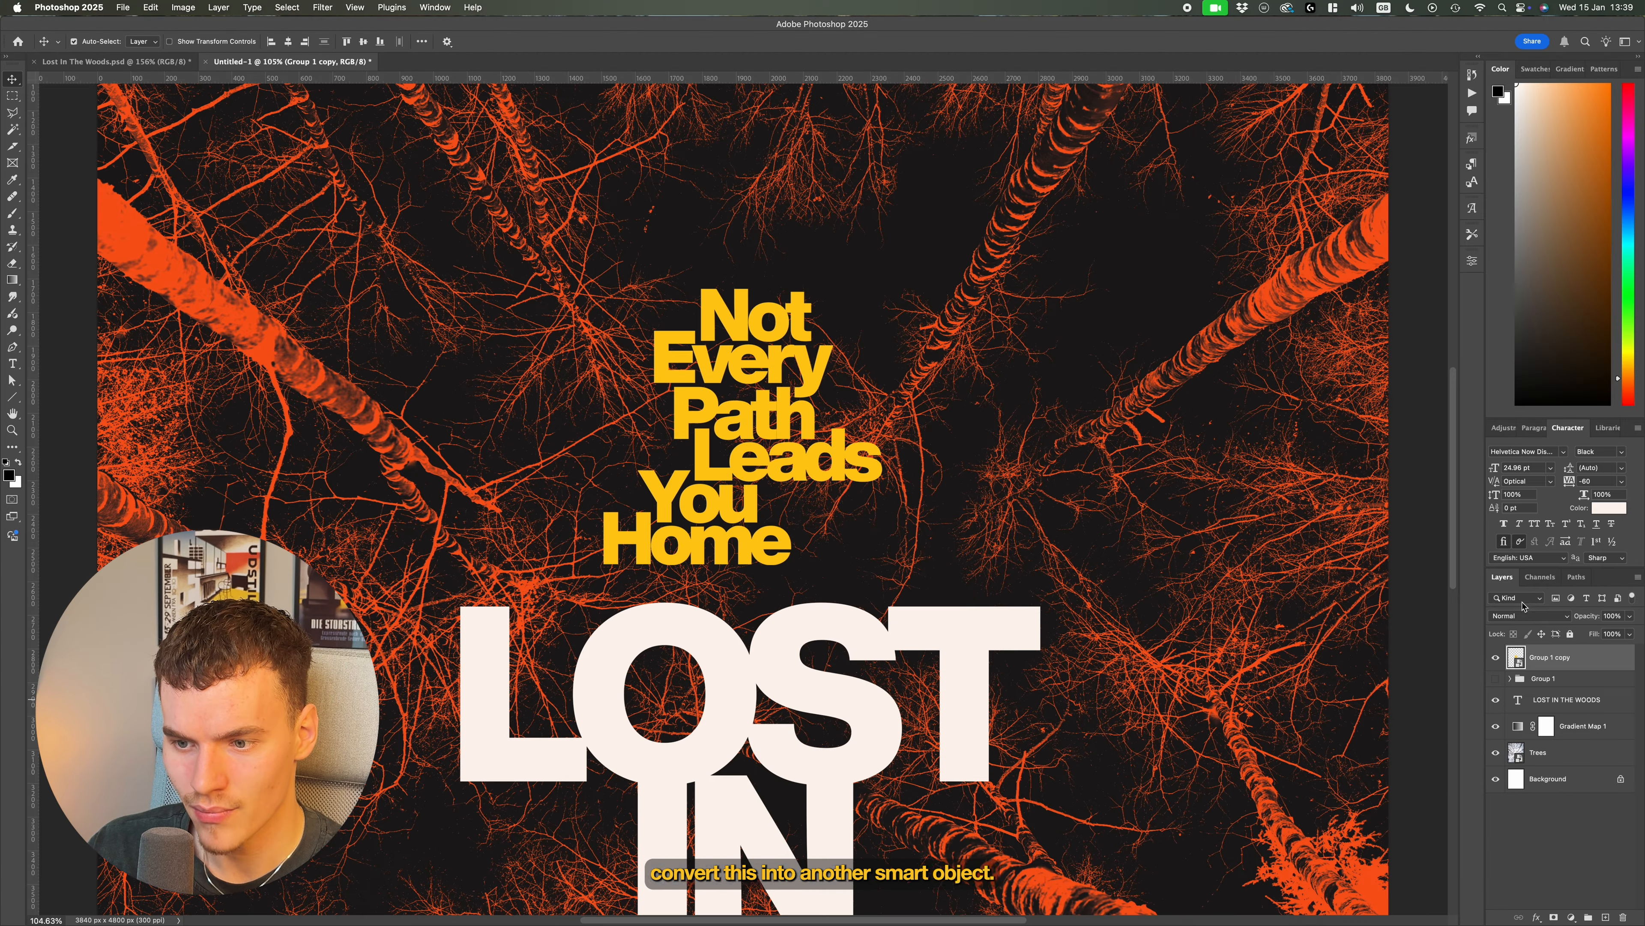
click(1400, 306)
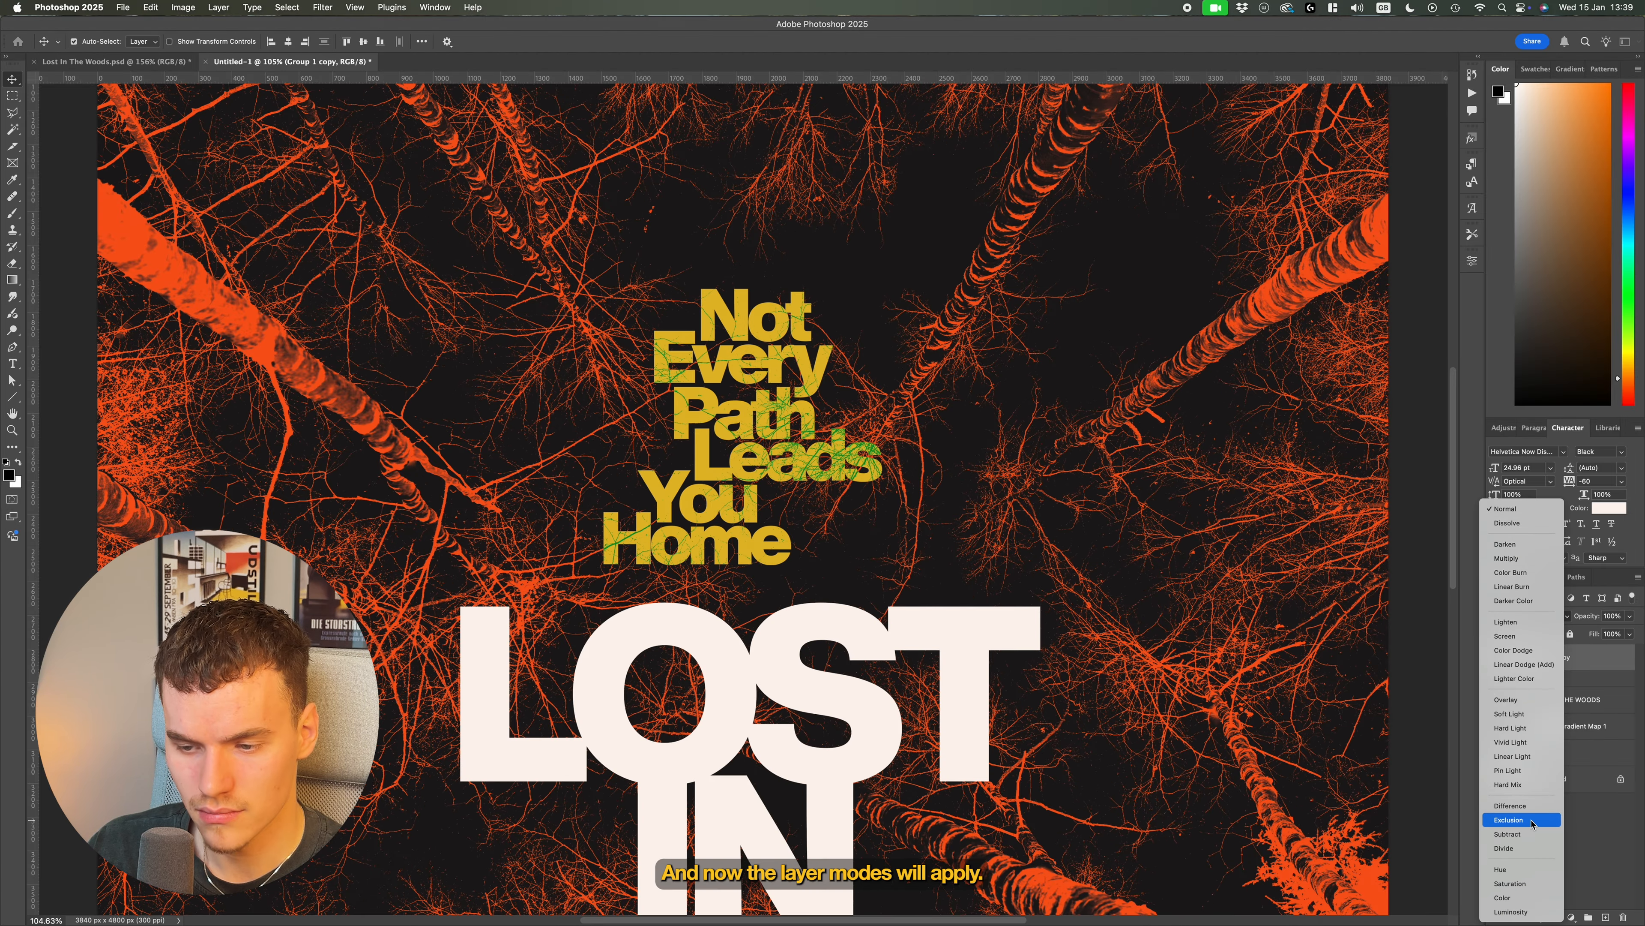
click(1522, 819)
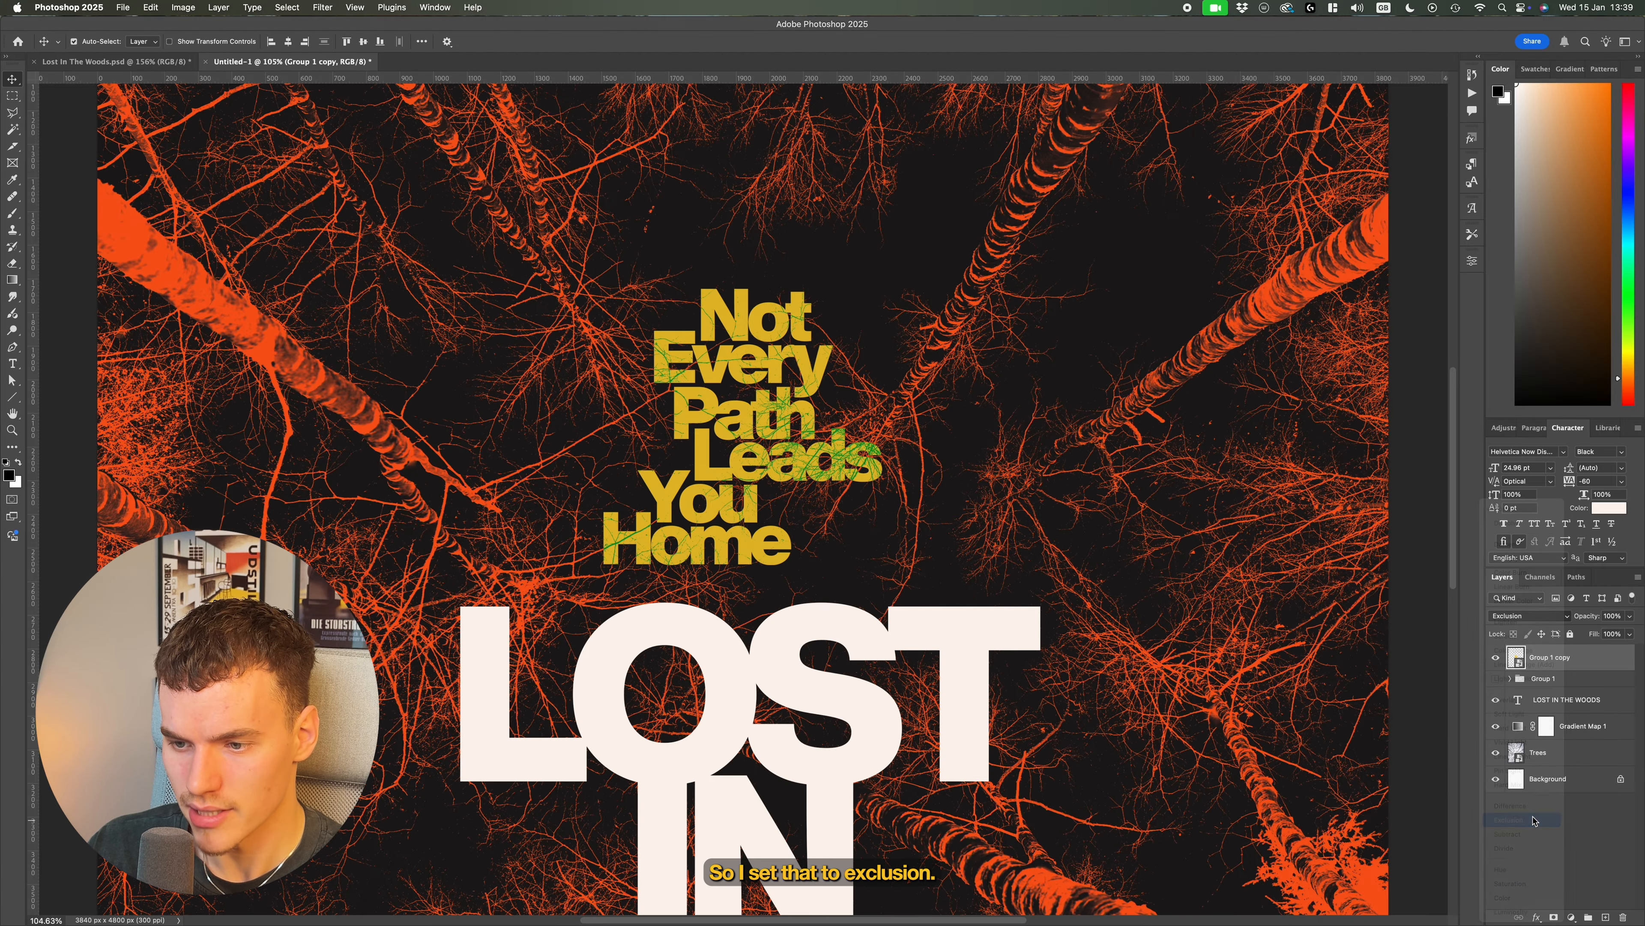
scroll(1080, 595, down, 5)
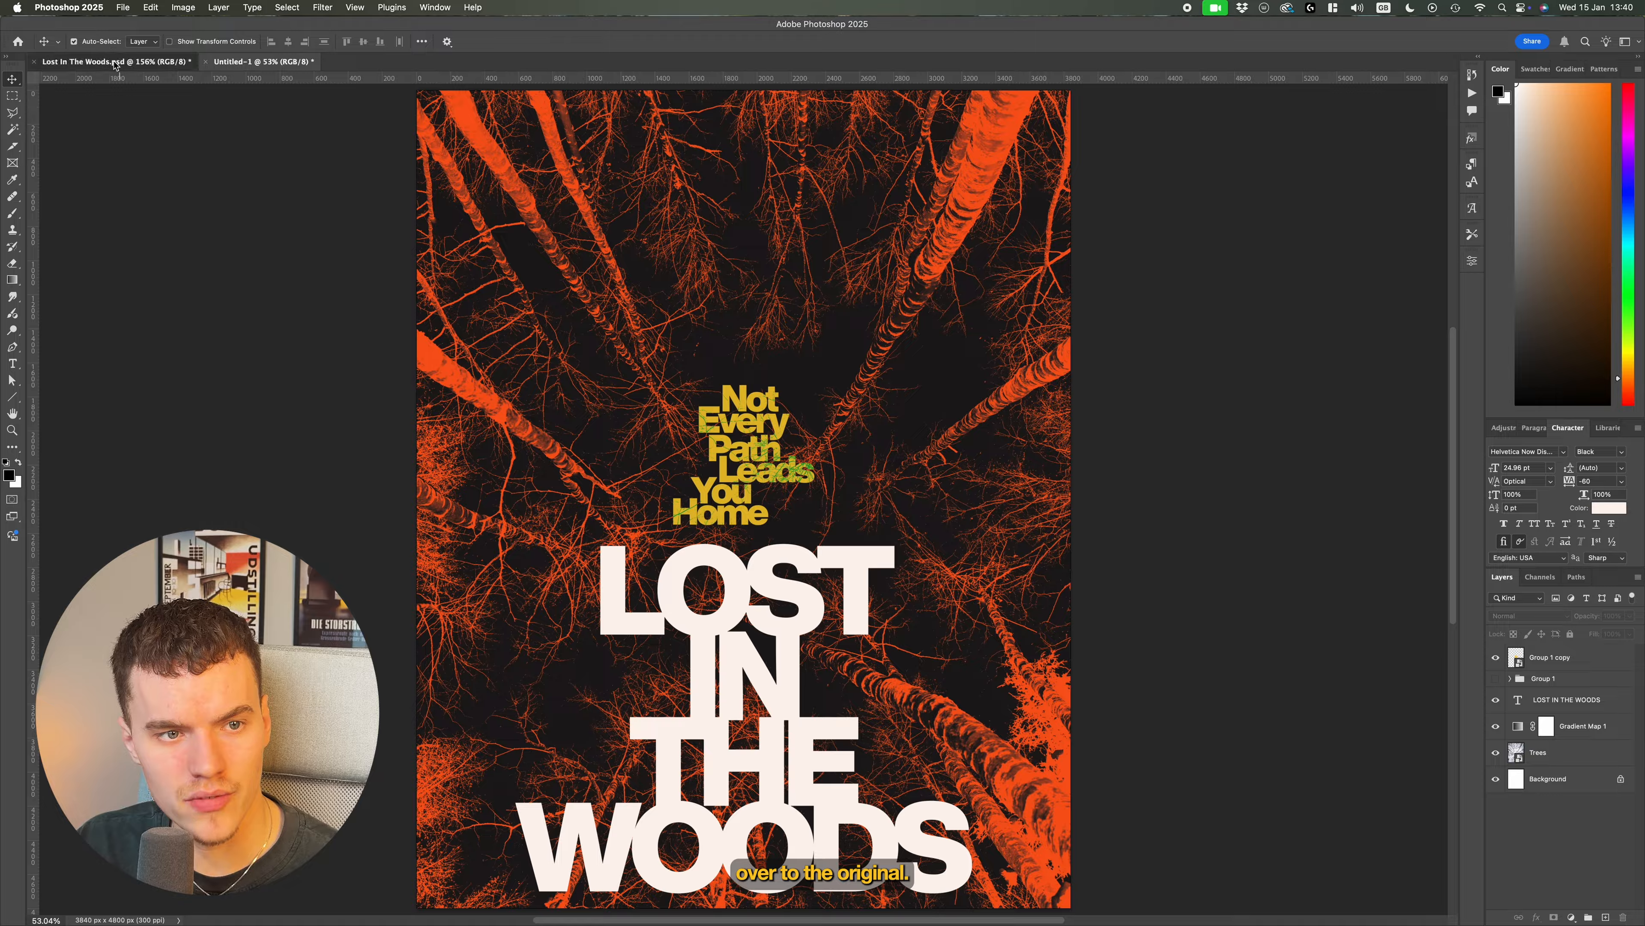
Examine the rough, displaced edges of the title lettering in the Lost In The Woods.psd original
scroll(823, 438, up, 10)
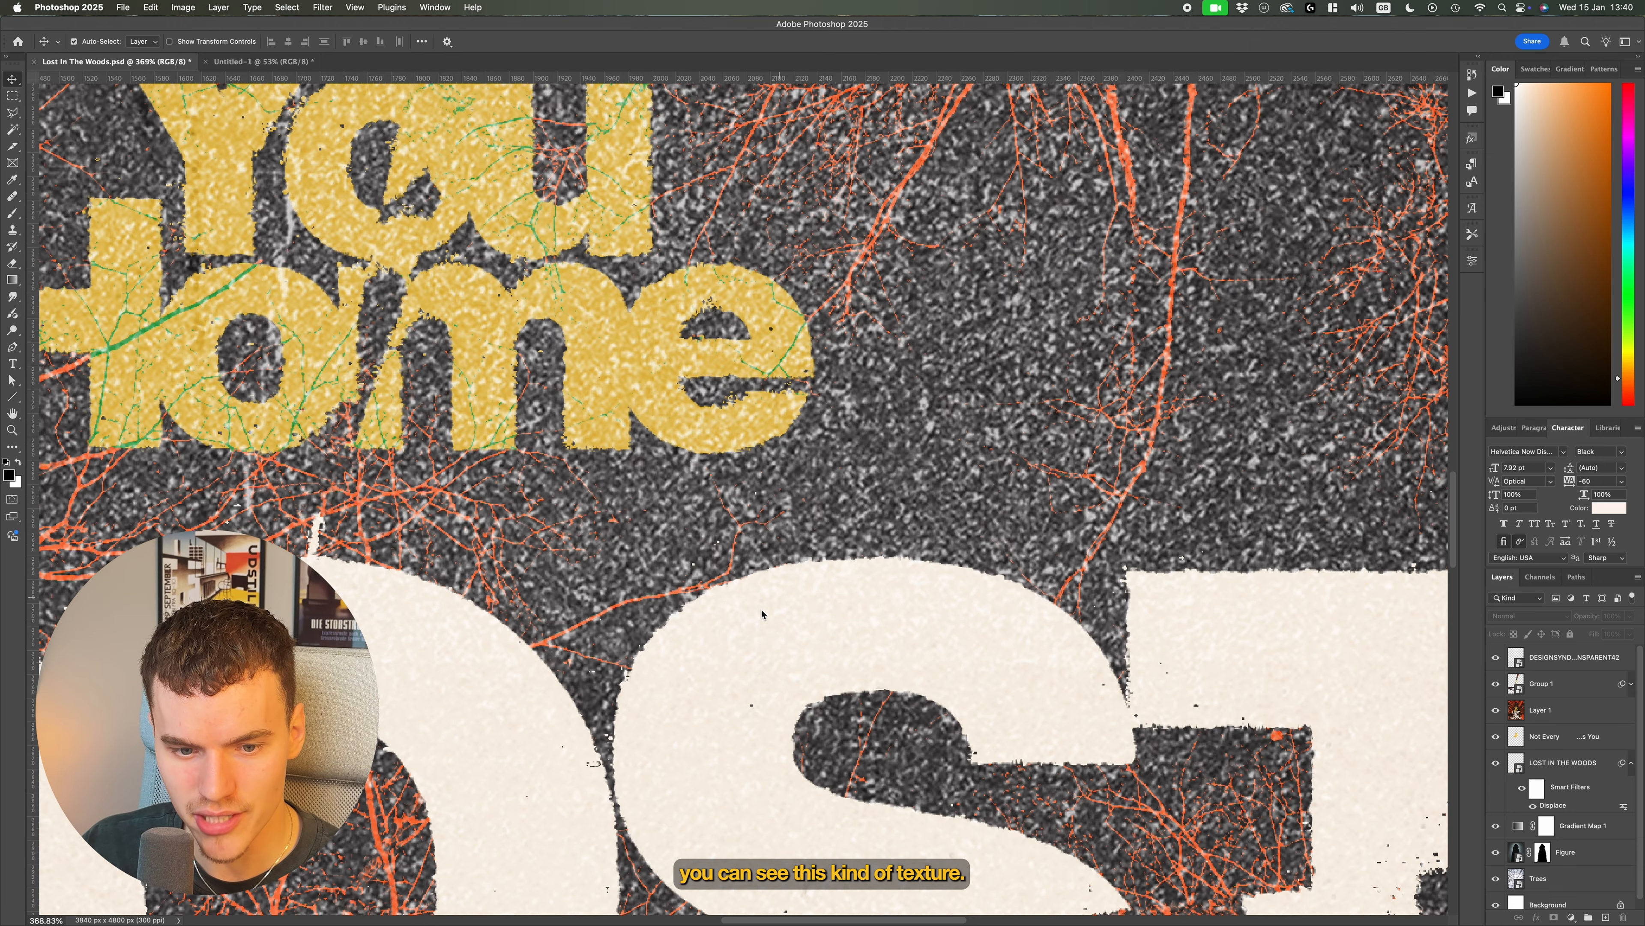
scroll(762, 614, down, 5)
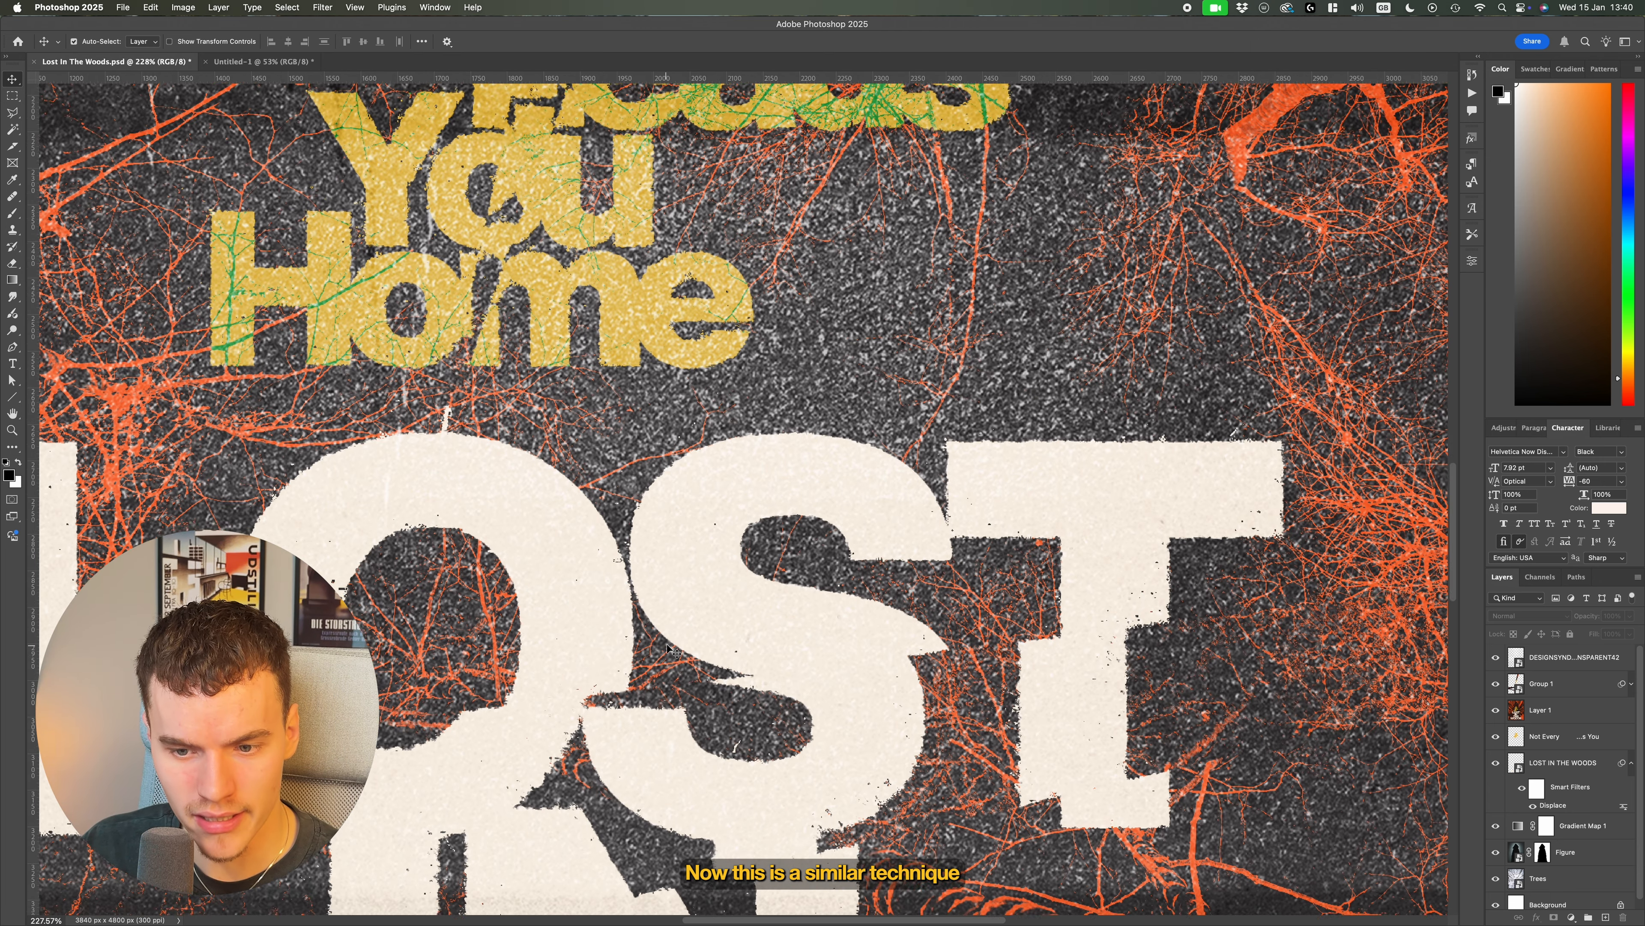
scroll(670, 649, down, 10)
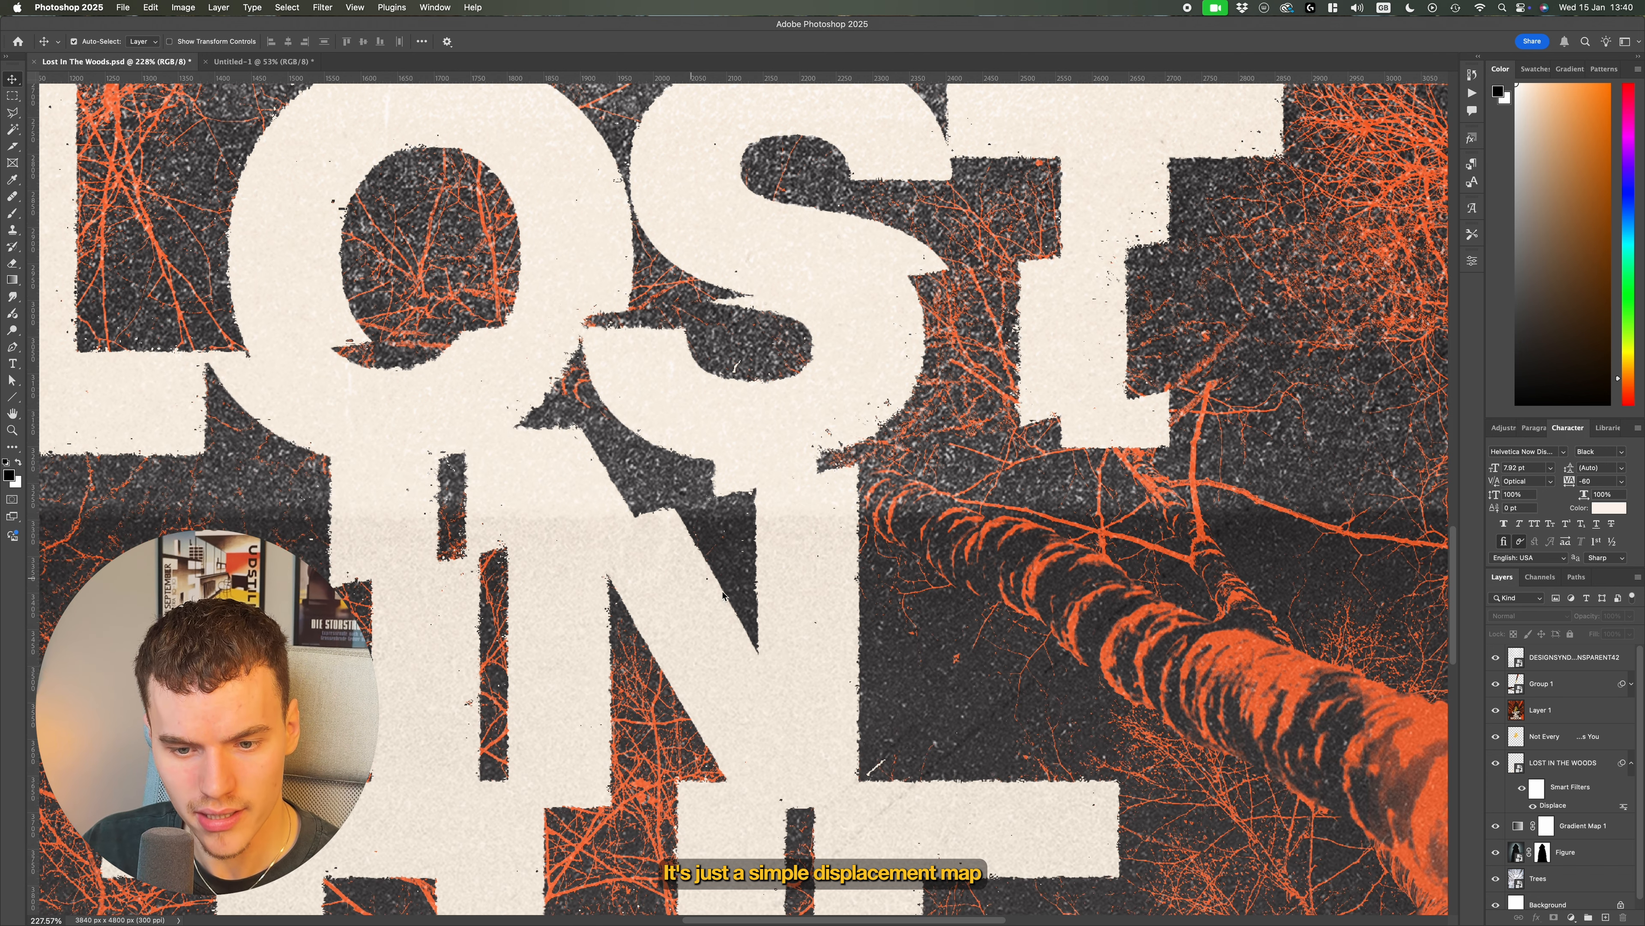
scroll(870, 662, up, 10)
scroll(871, 660, down, 4)
scroll(871, 660, down, 8)
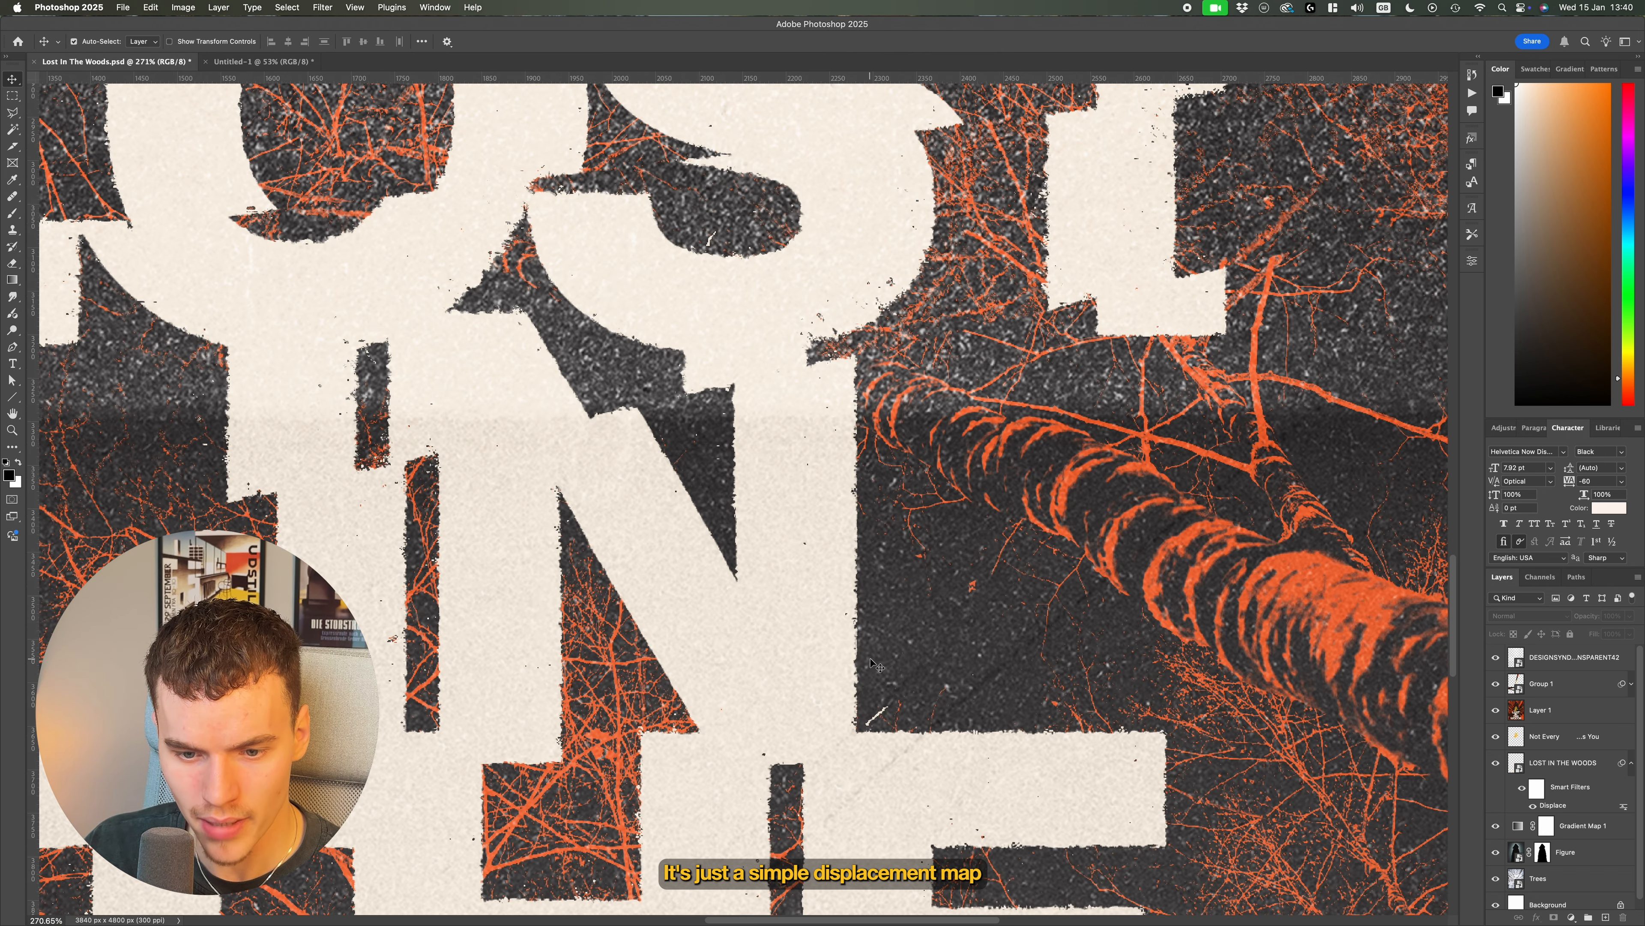
scroll(875, 662, down, 3)
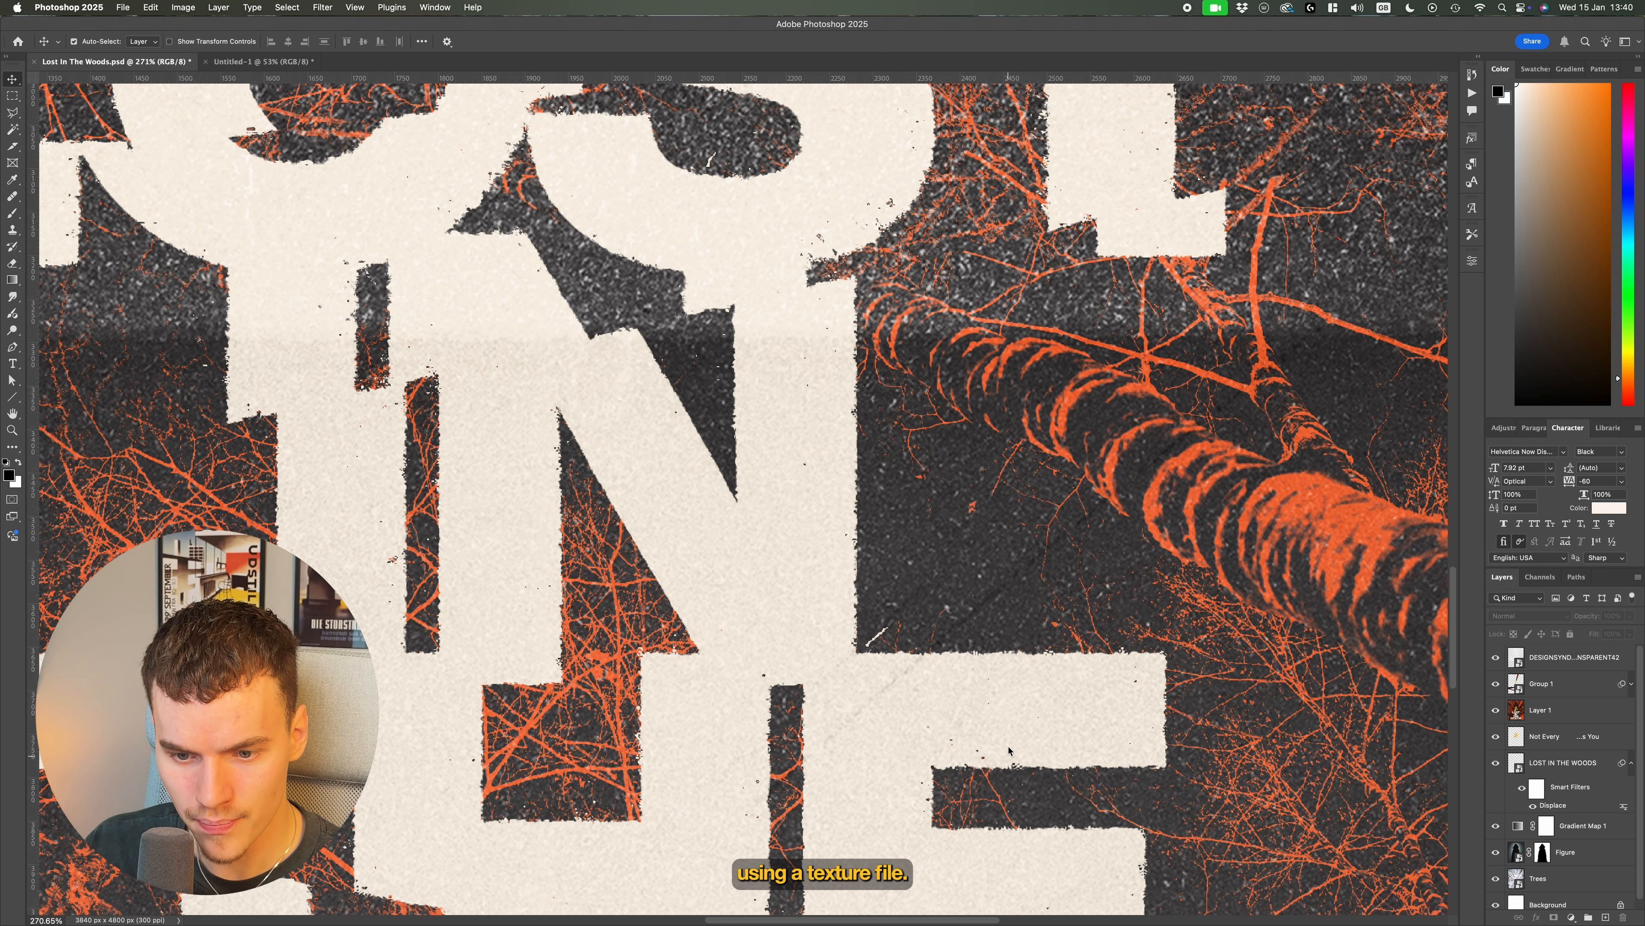
Return to the Untitled-1 document and duplicate the "LOST IN THE WOODS" text layer
click(262, 61)
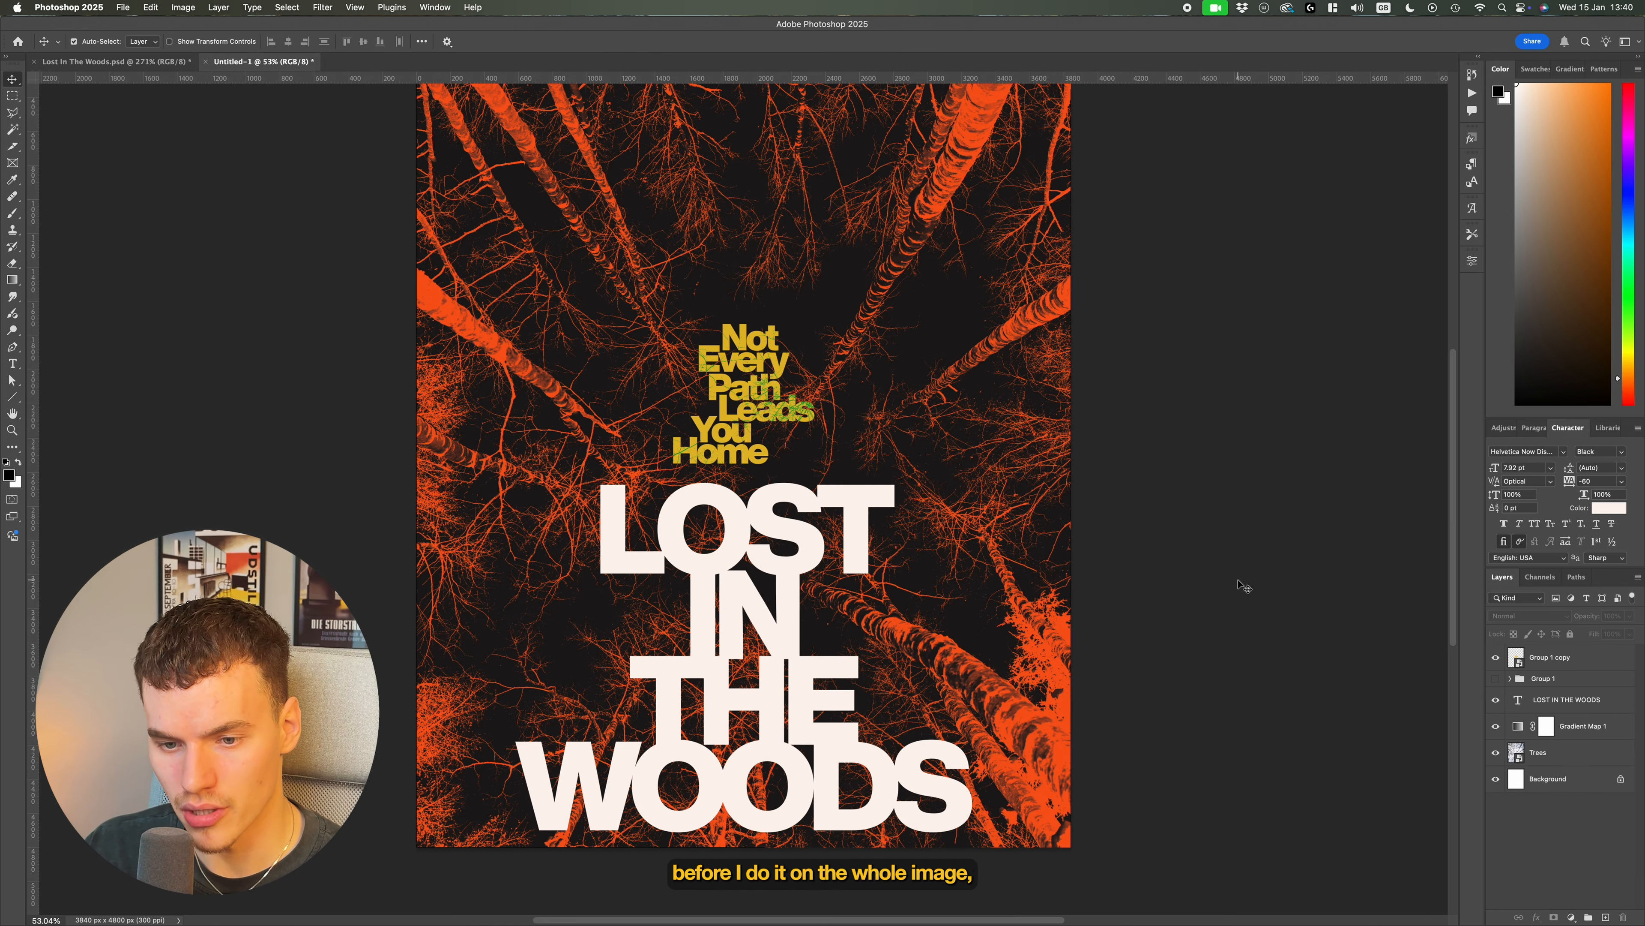
scroll(1238, 581, down, 2)
scroll(900, 362, up, 3)
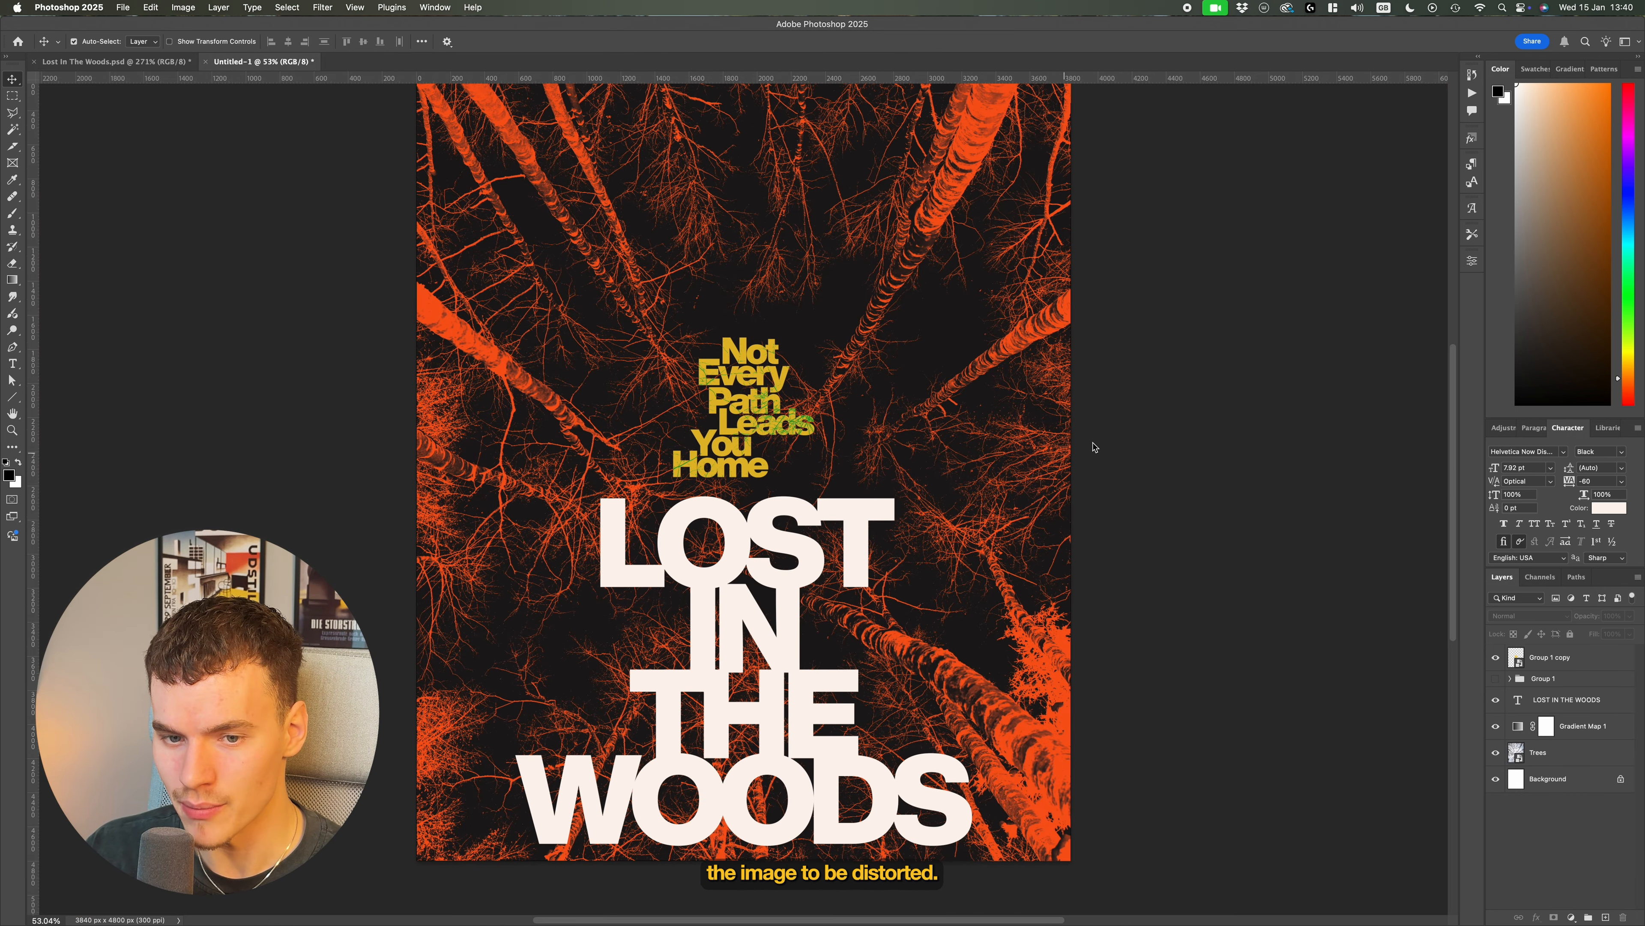
click(1580, 706)
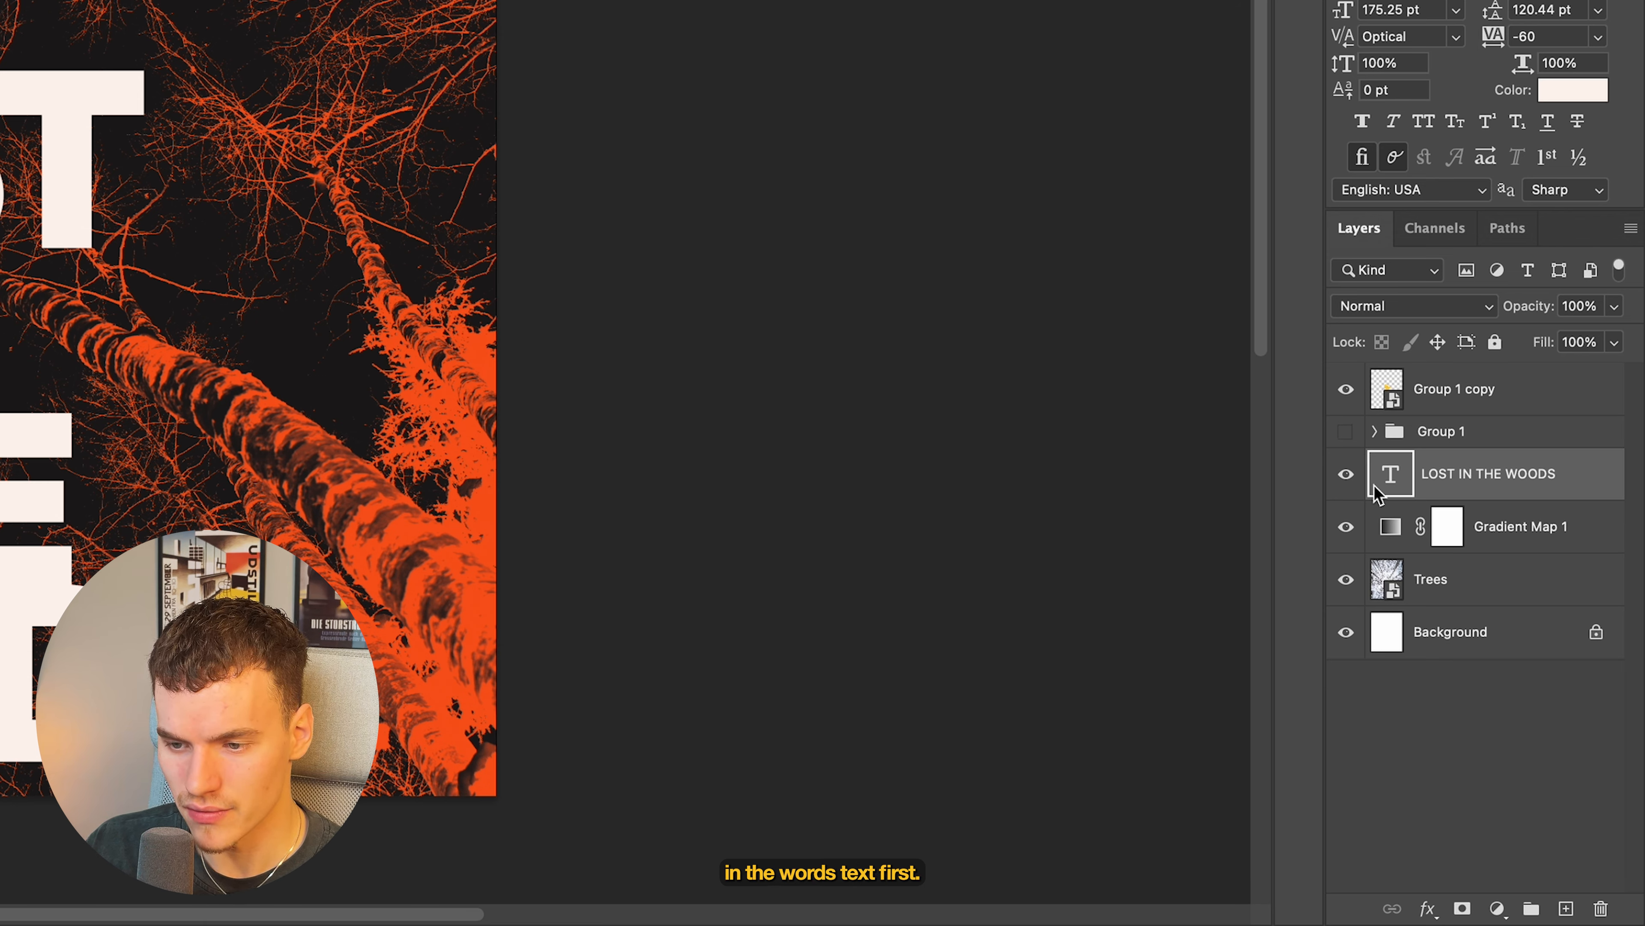
key(super+j)
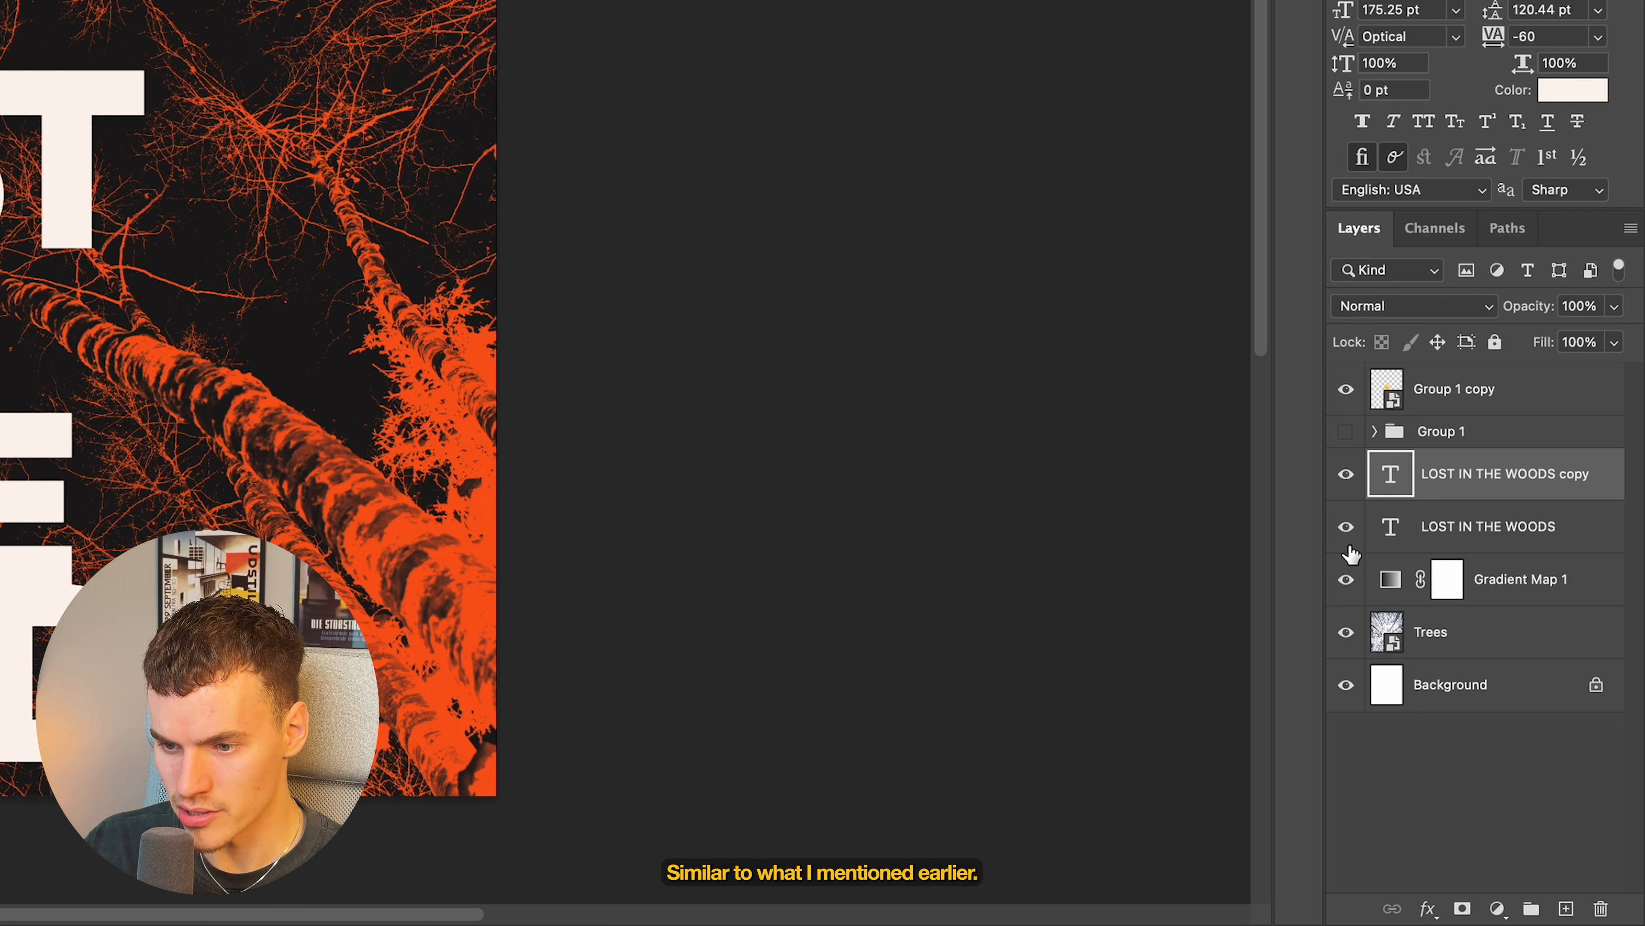
Convert the title copy to a smart object and displace it with Film Dust.psd at 50 horizontal and 50 vertical scale
right_click(1424, 473)
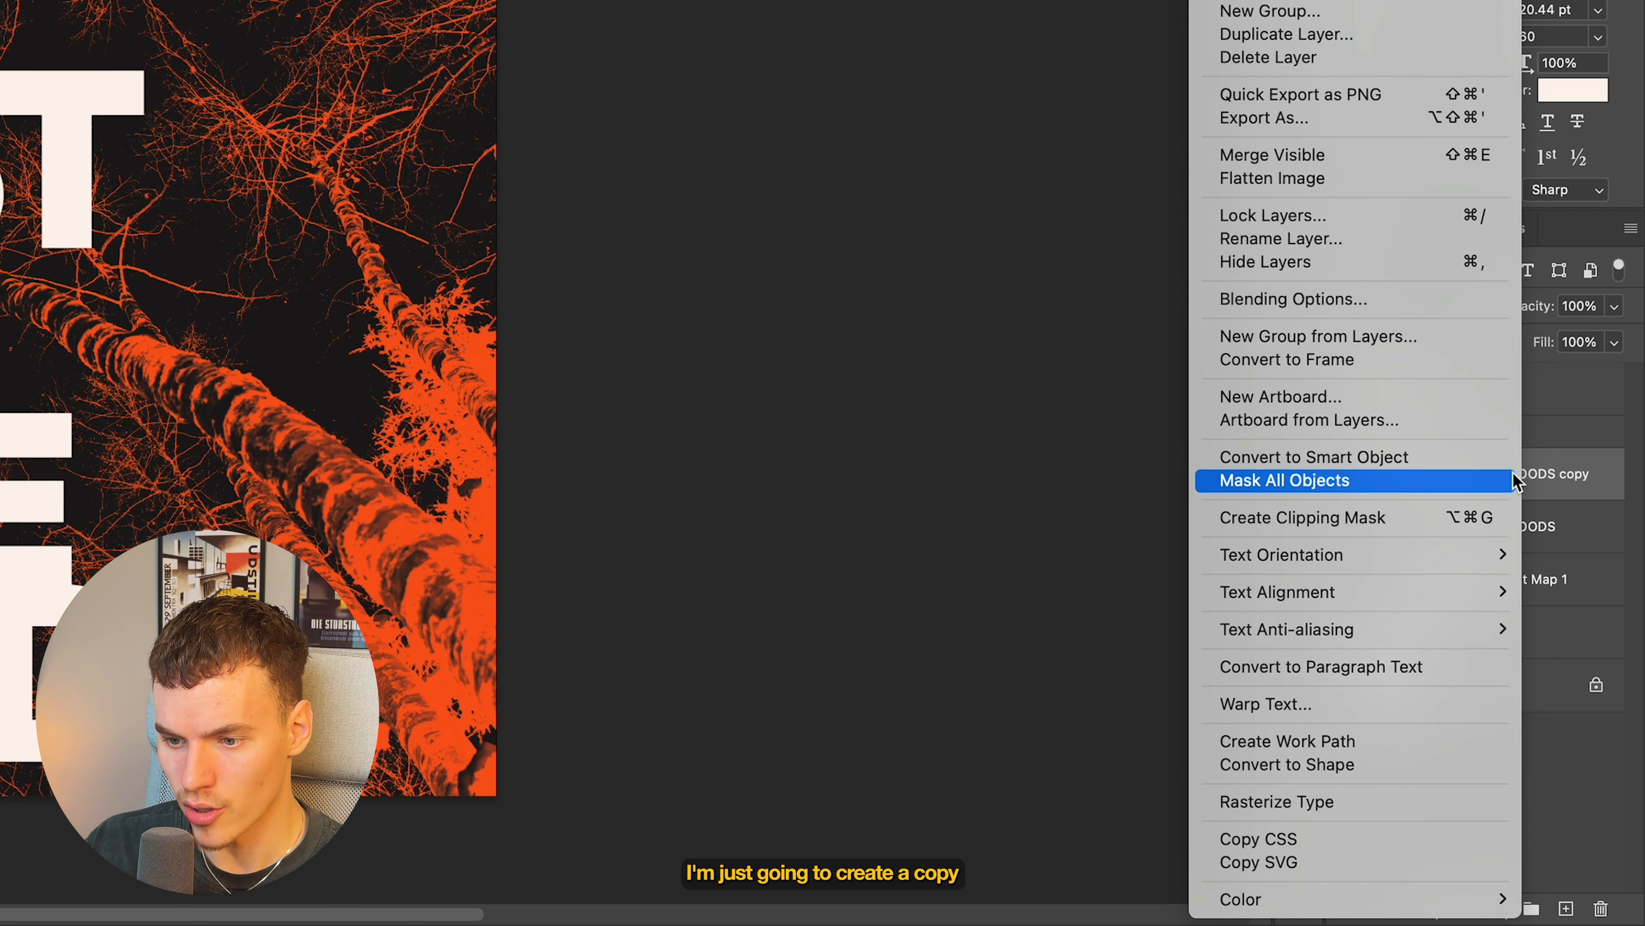
click(1420, 458)
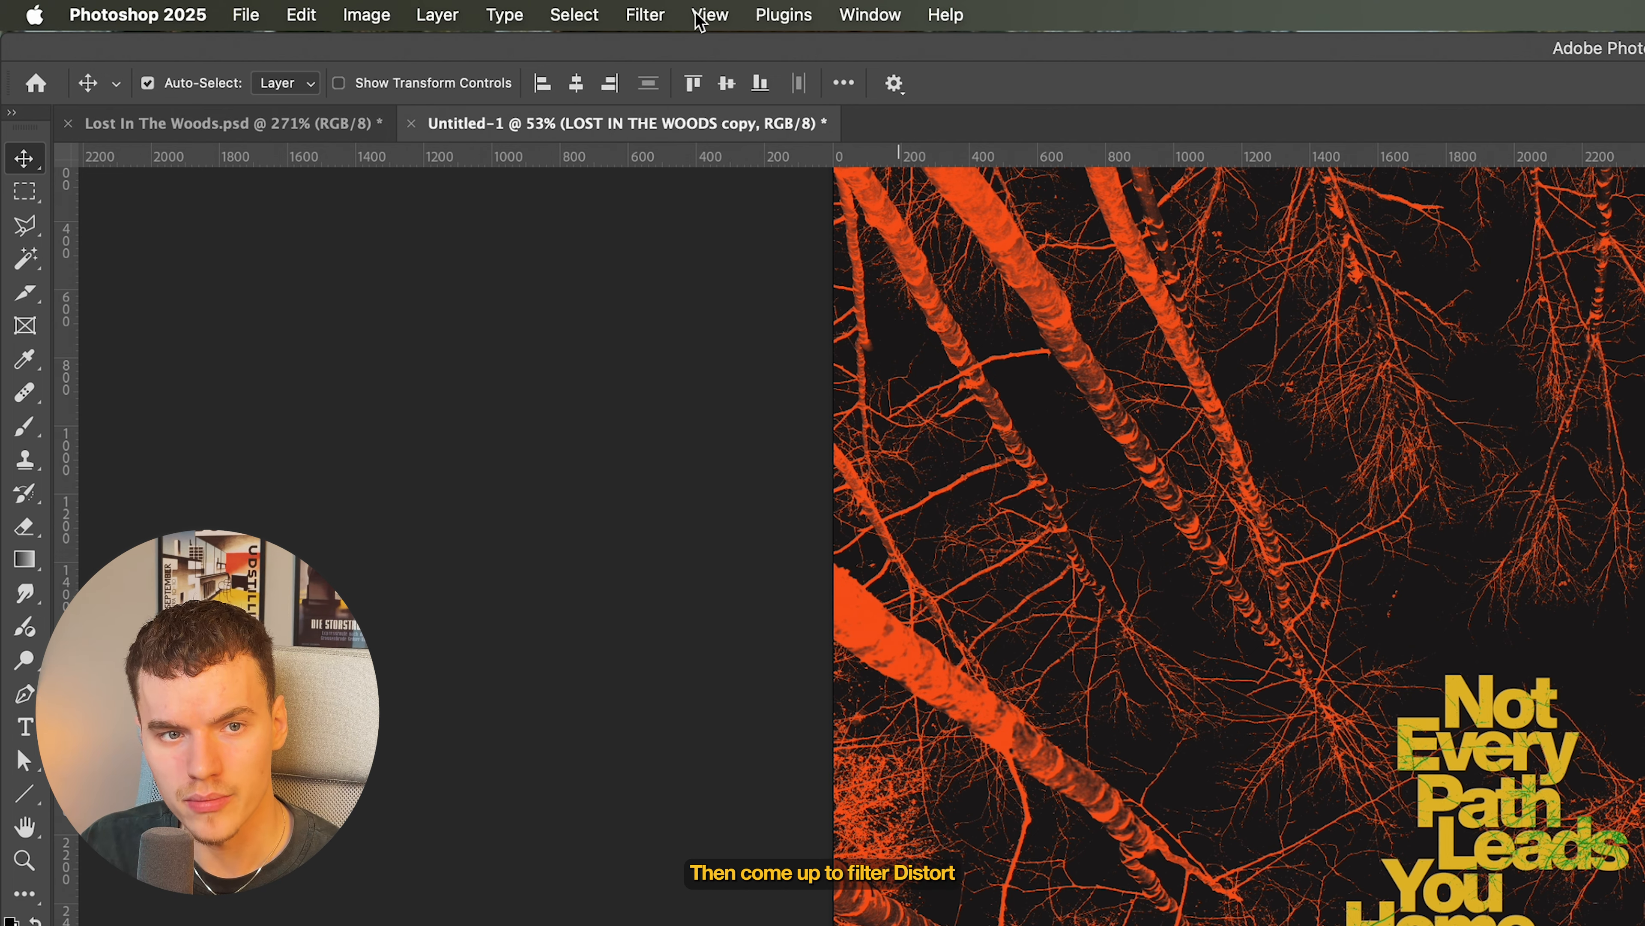
click(646, 14)
mouse_move(753, 369)
click(1084, 360)
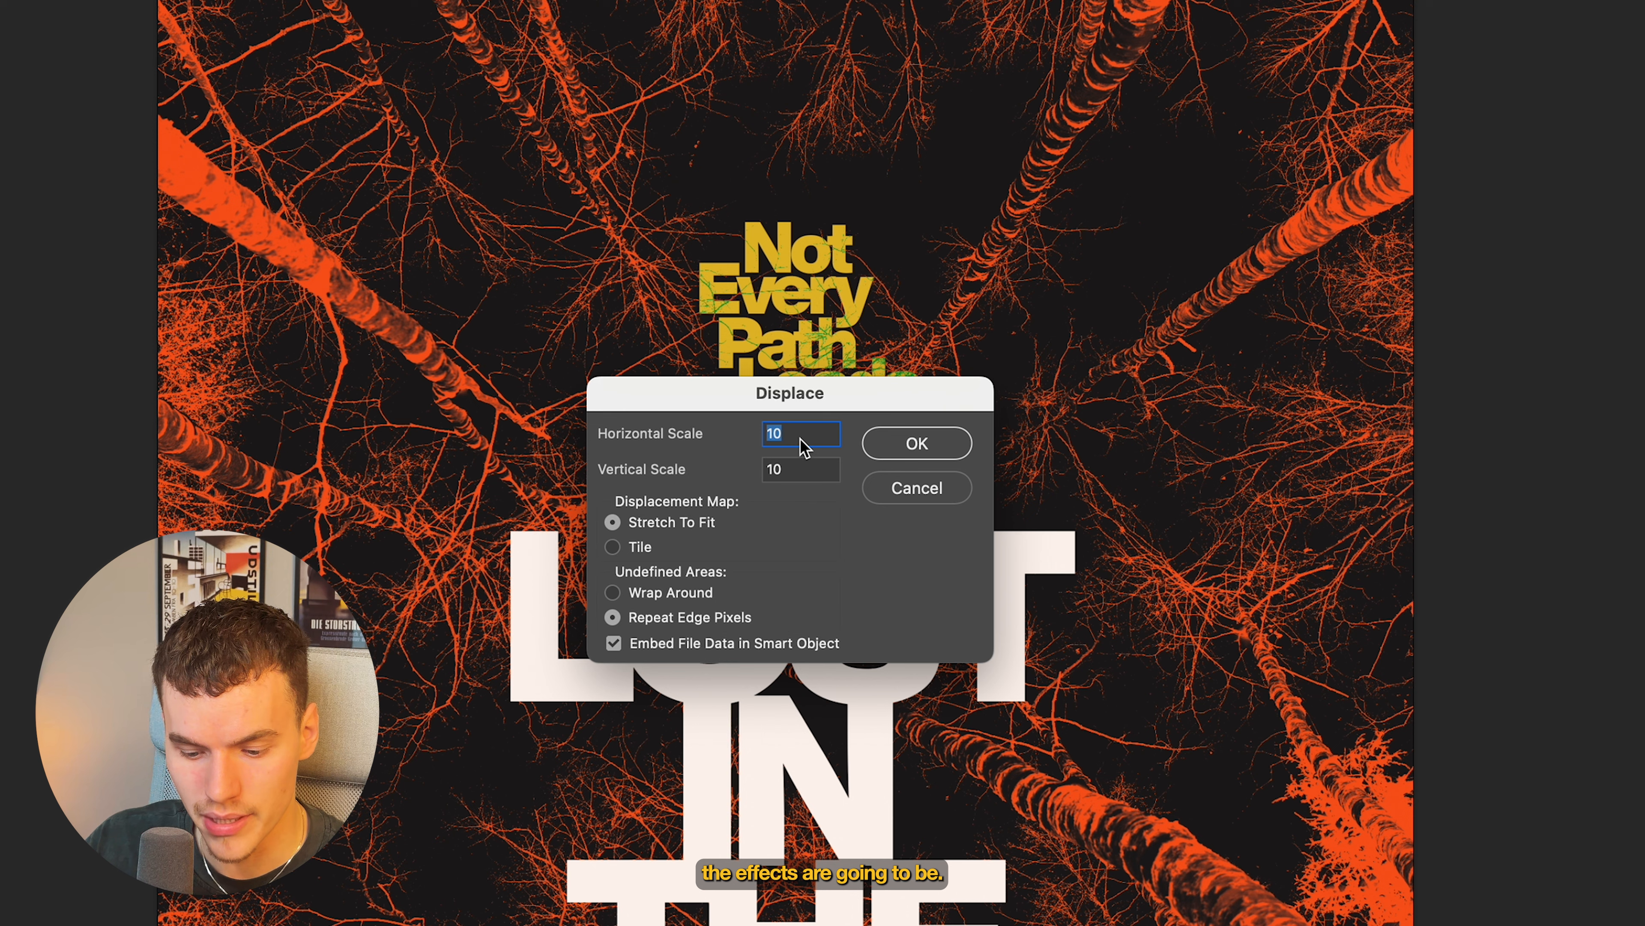
text(50)
key(Tab)
text(50)
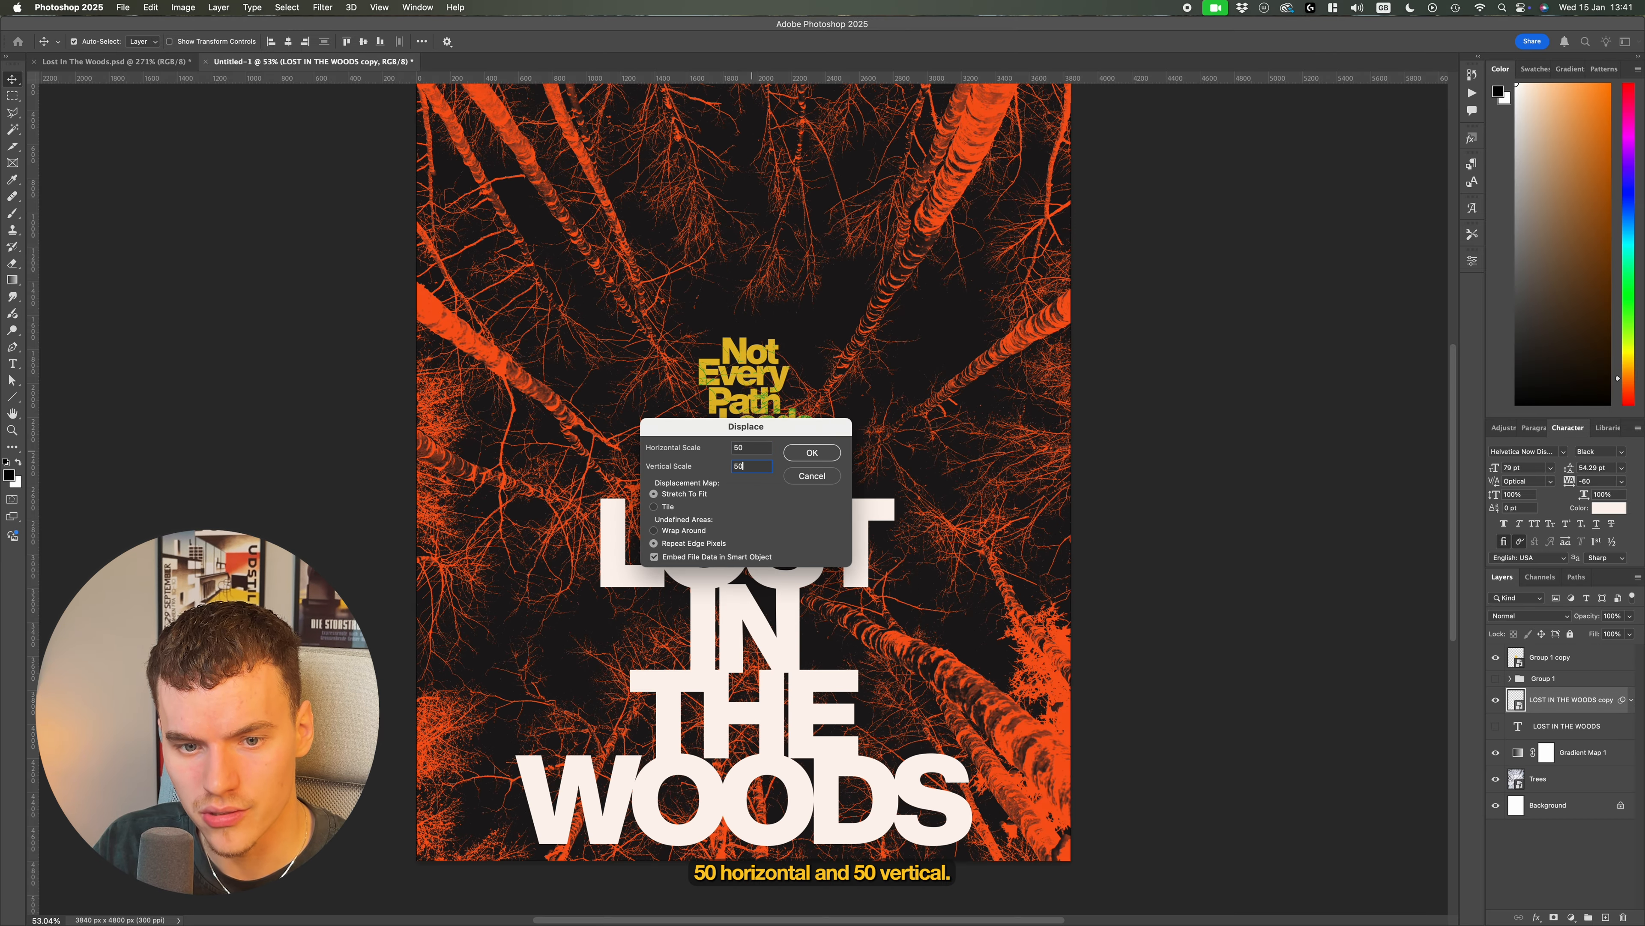
key(Return)
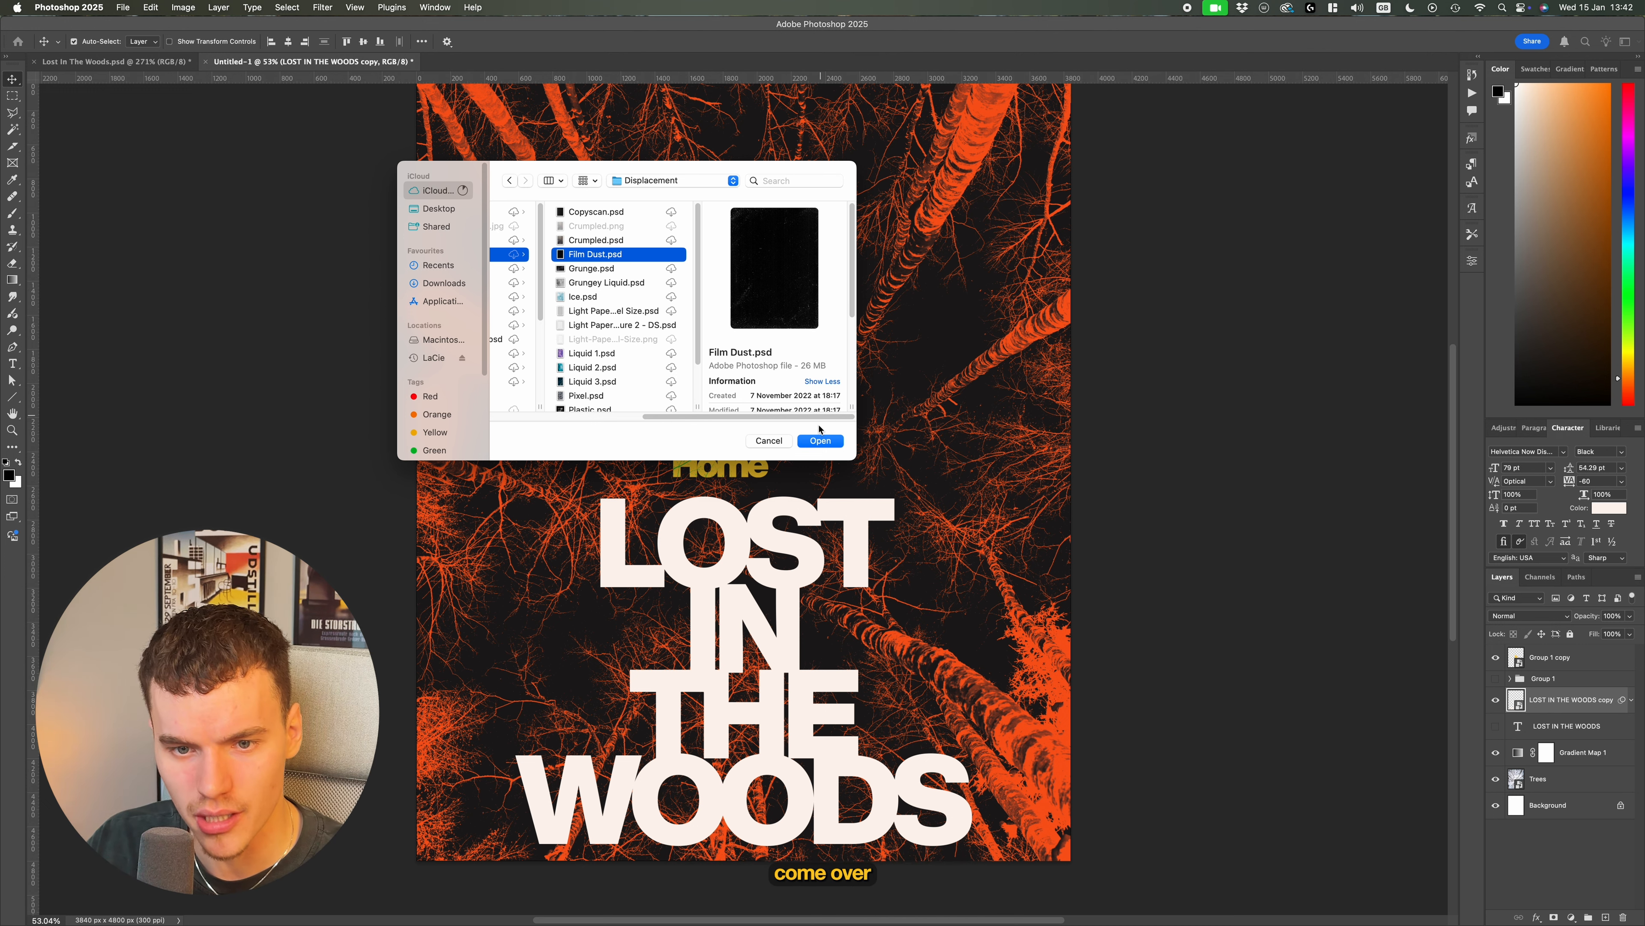
click(820, 441)
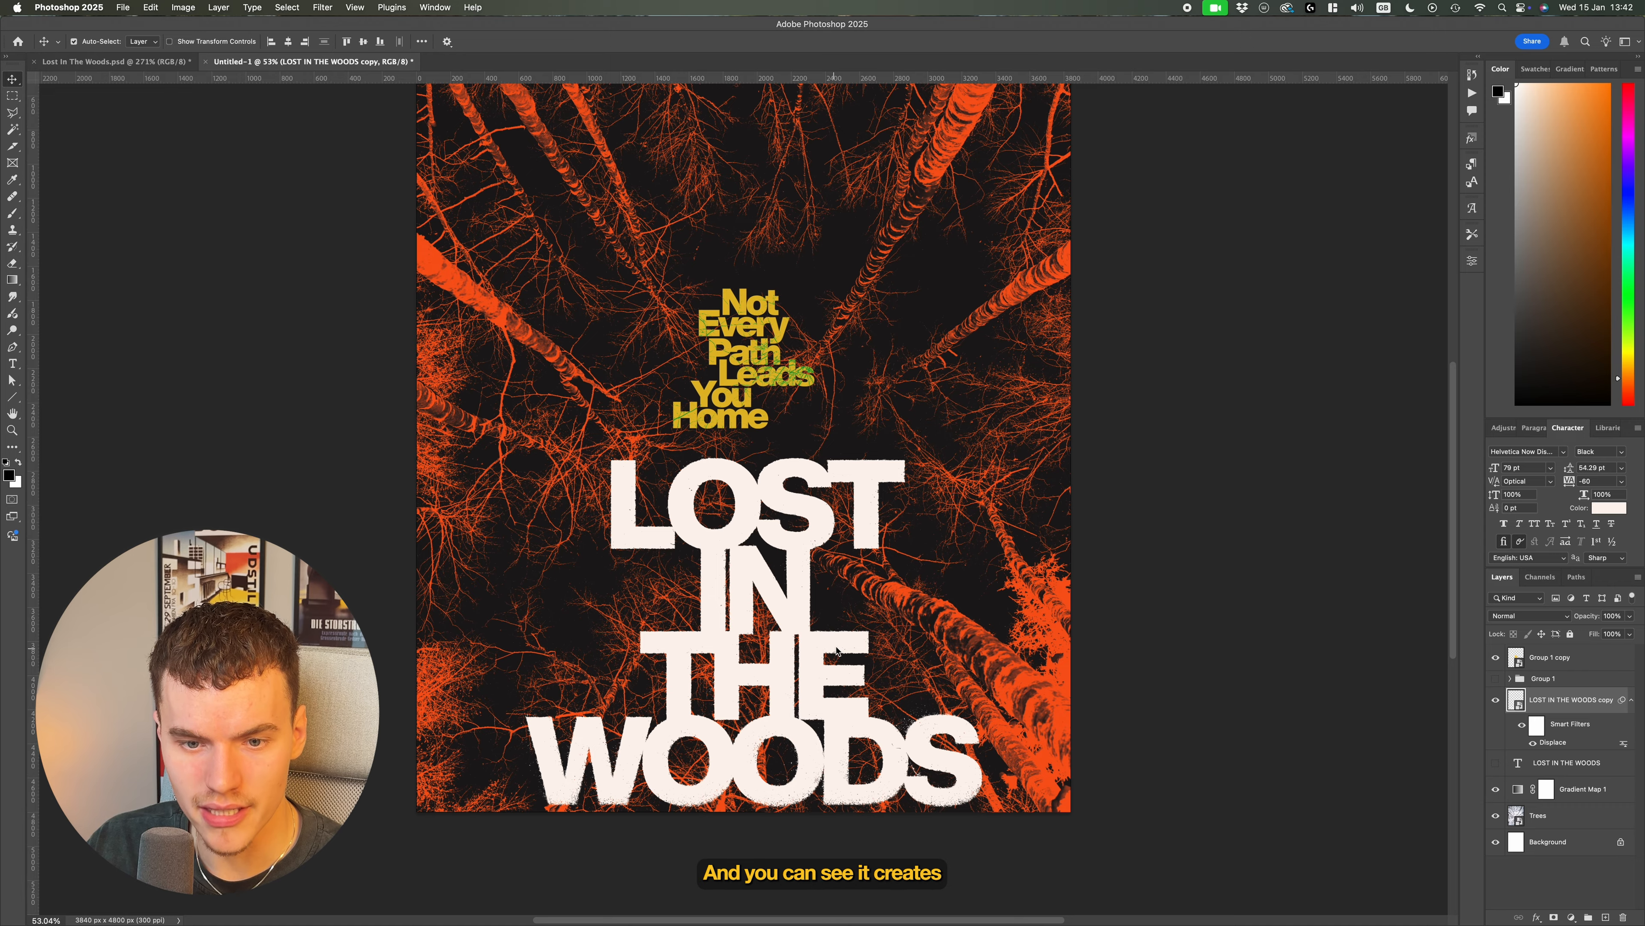
Examine the grainy, displaced edges of the "LOST IN THE WOODS" title up close and at poster scale
scroll(834, 750, up, 5)
scroll(834, 750, up, 4)
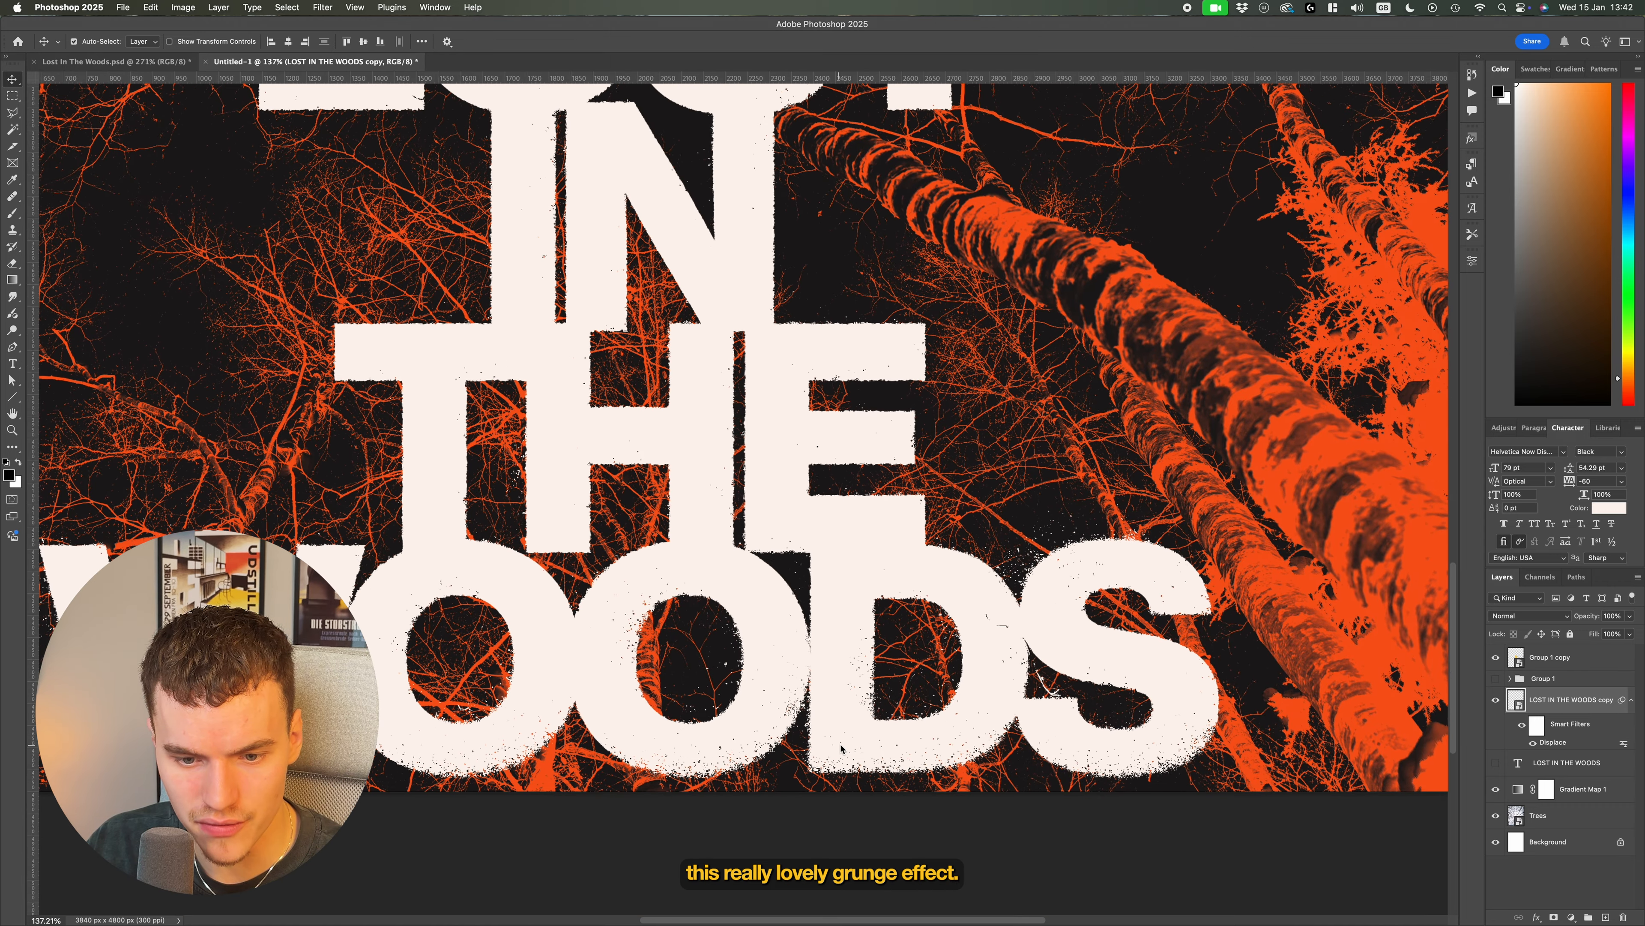
scroll(681, 689, down, 5)
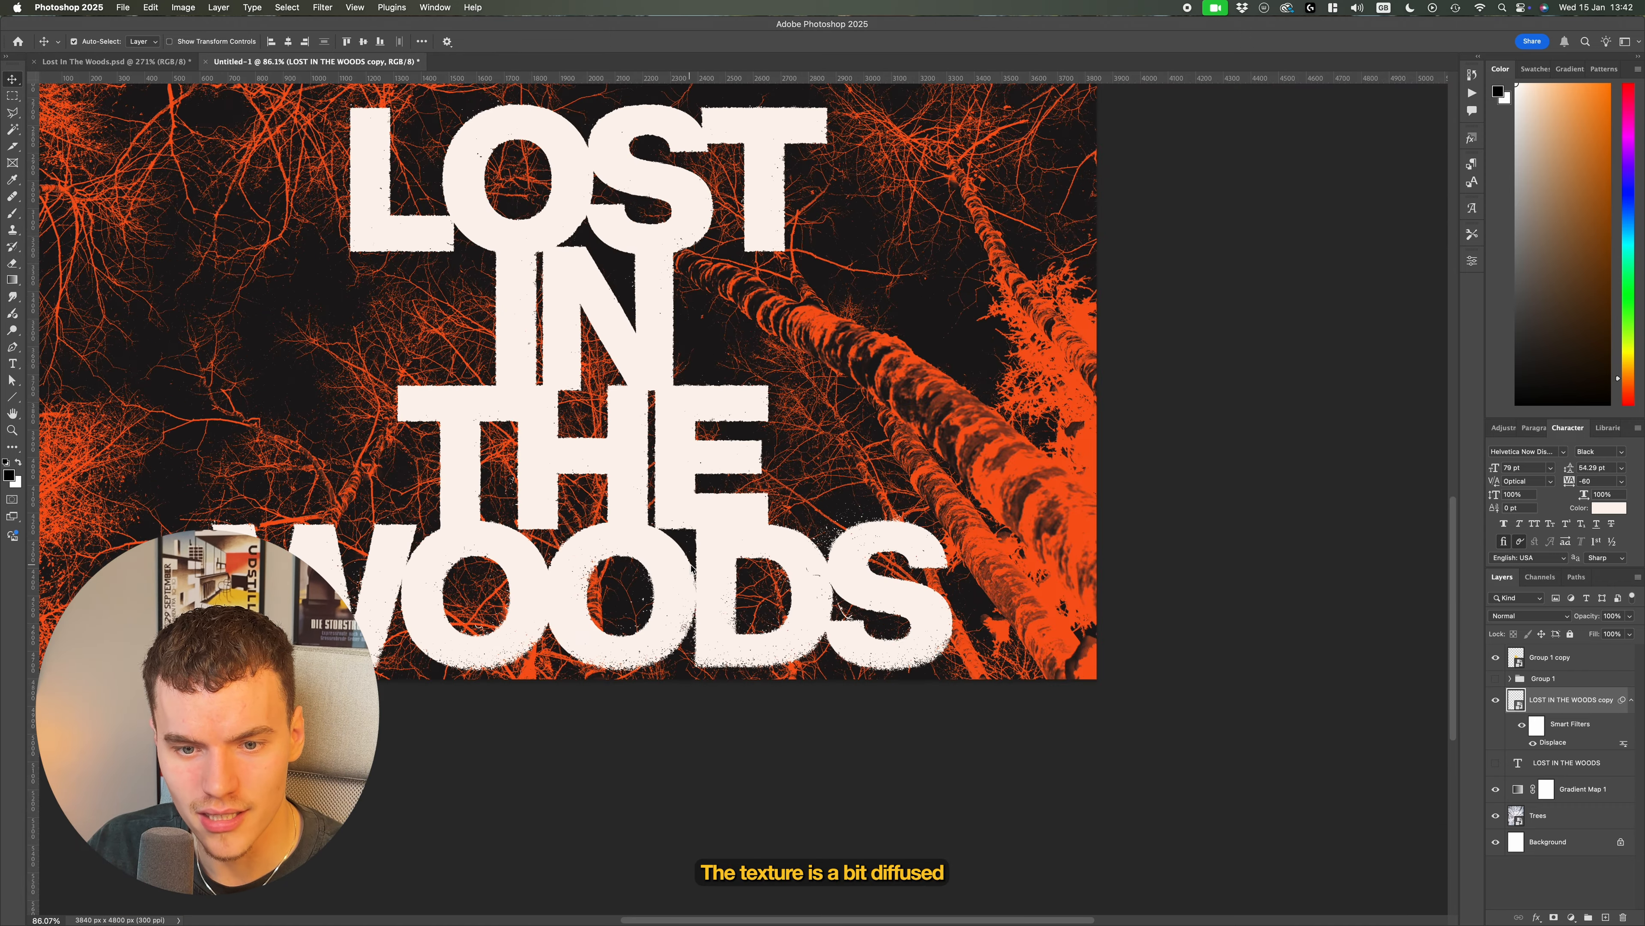
scroll(887, 548, up, 5)
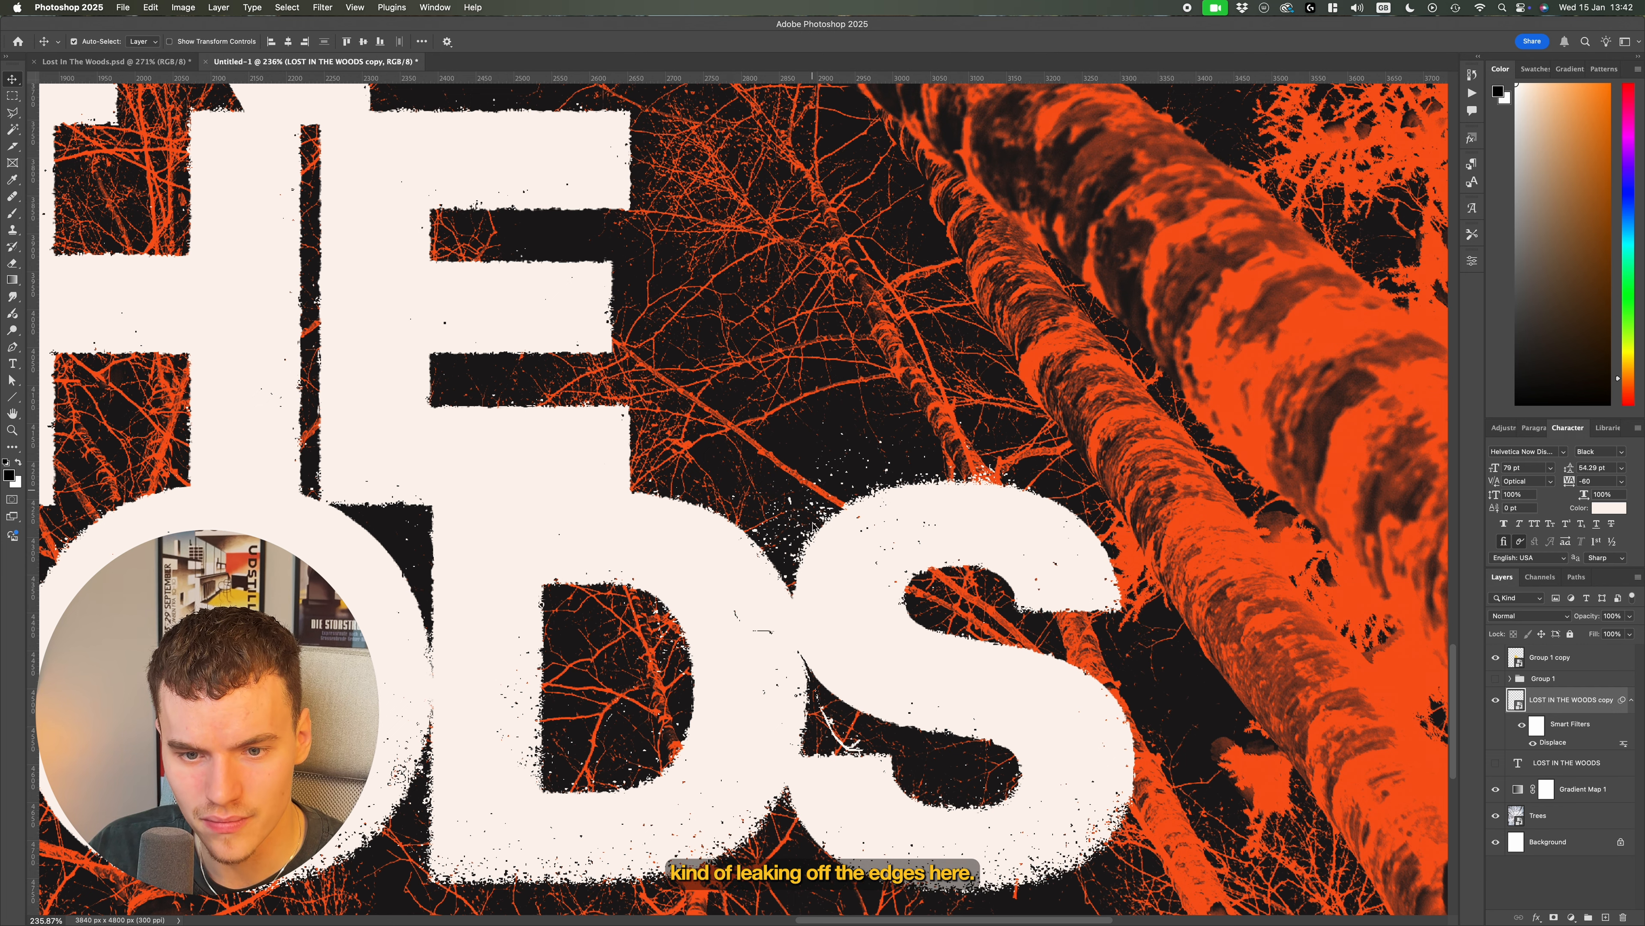
scroll(955, 512, down, 5)
scroll(719, 415, up, 4)
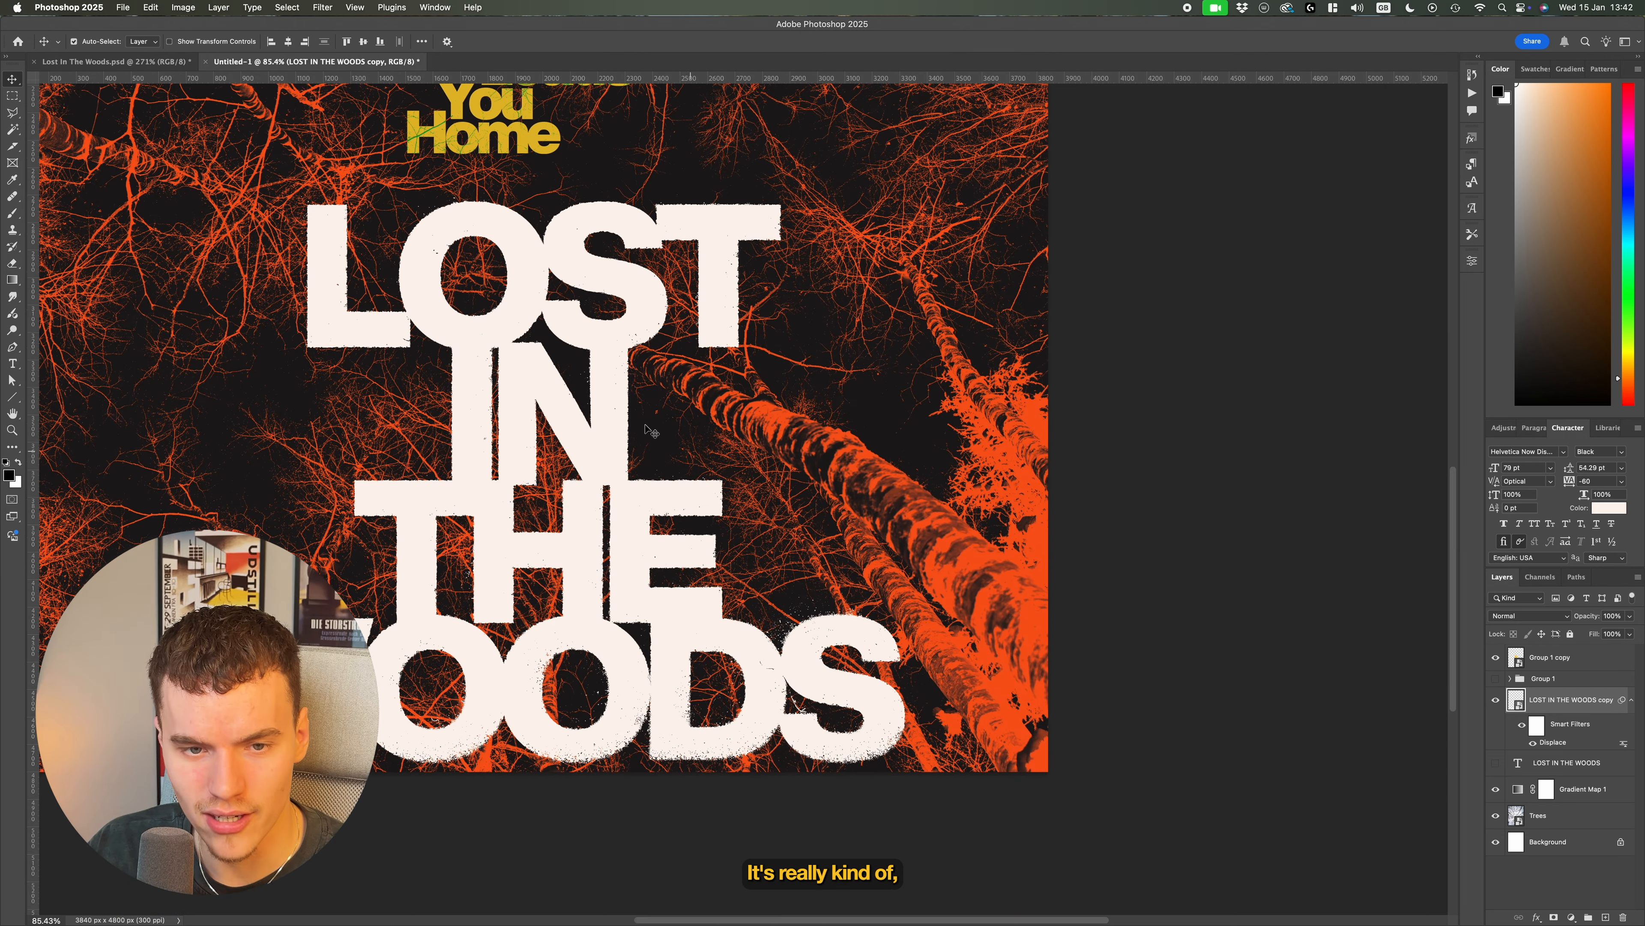
scroll(719, 415, down, 3)
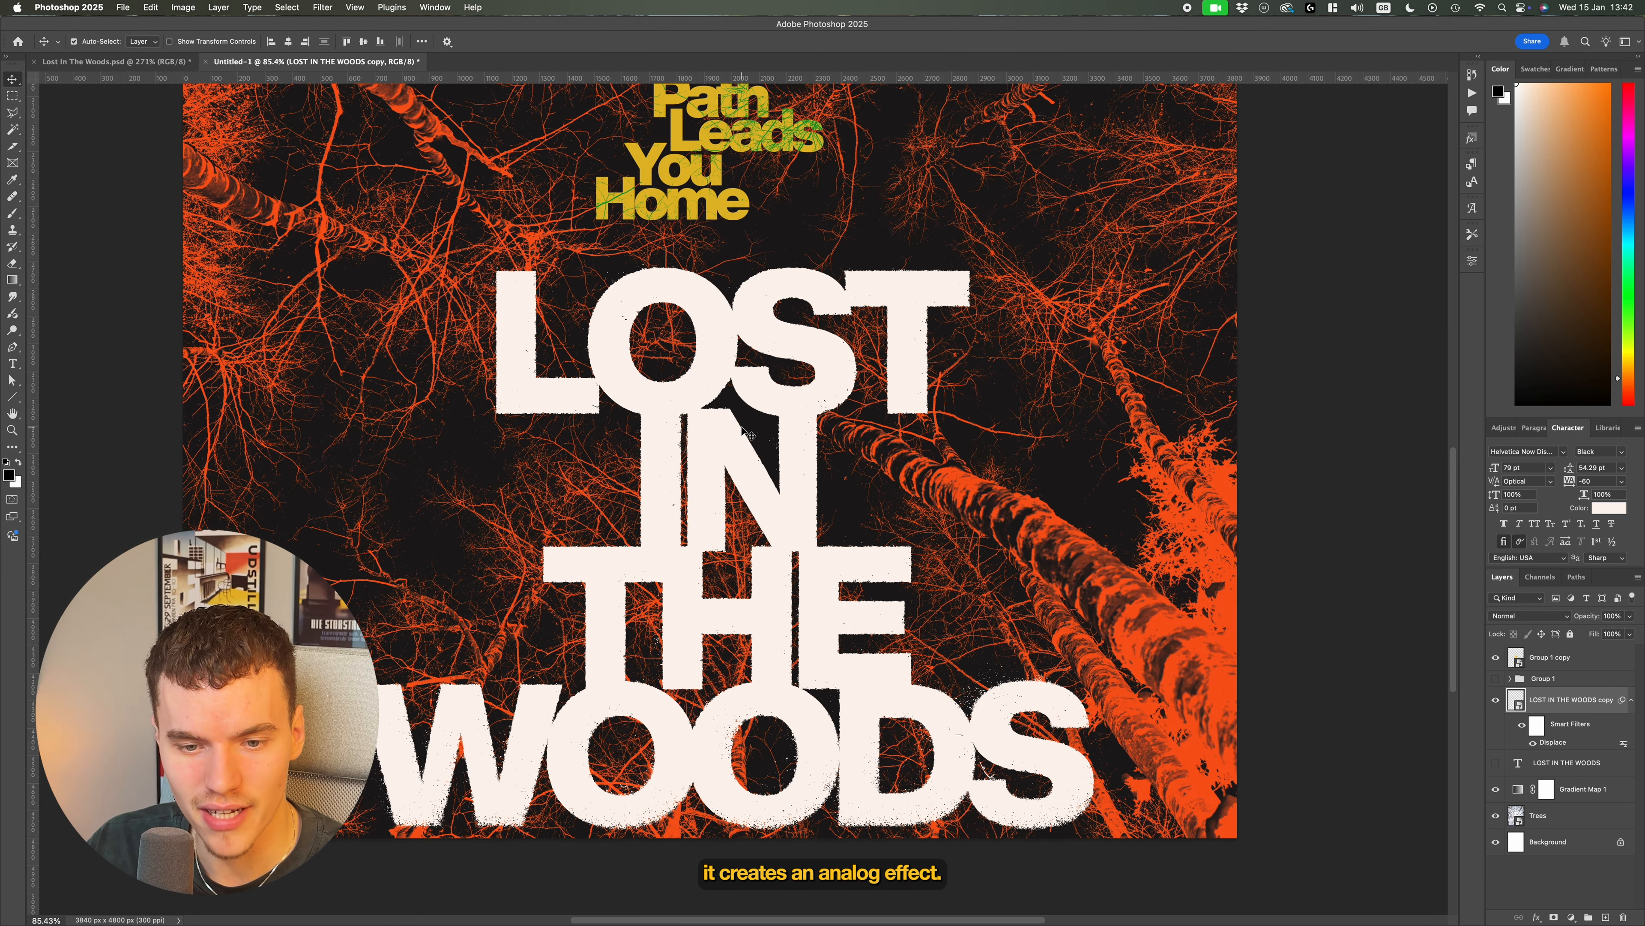
scroll(881, 545, down, 3)
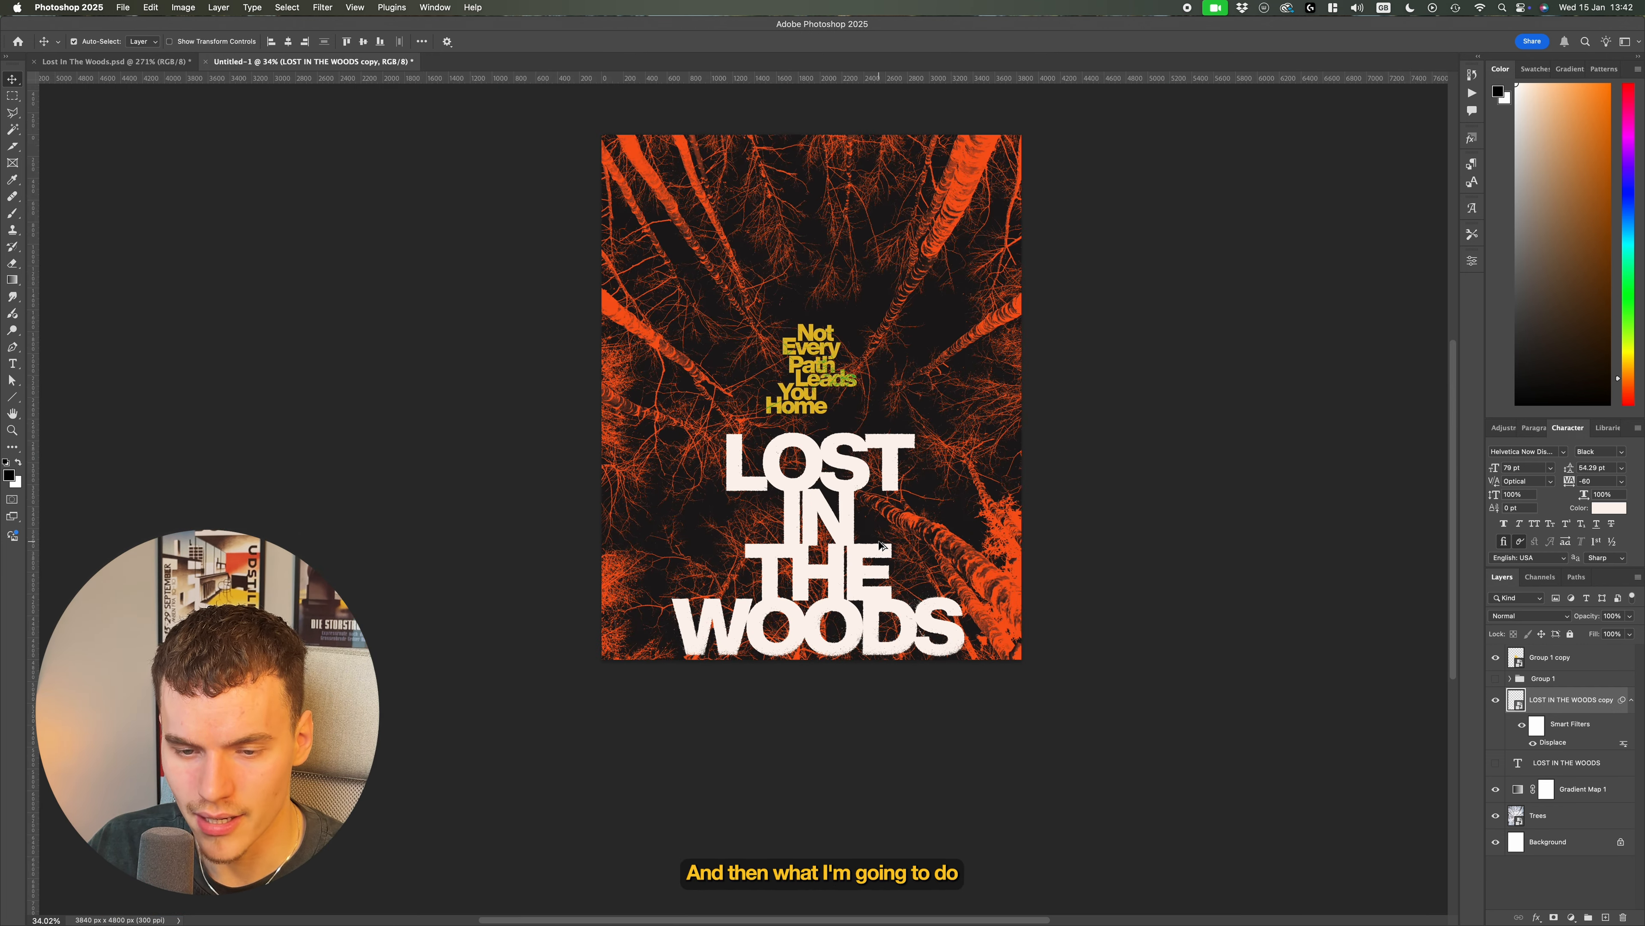
Centre the displaced title horizontally on the poster and move it up slightly from the lower edge
click(289, 41)
scroll(859, 513, up, 5)
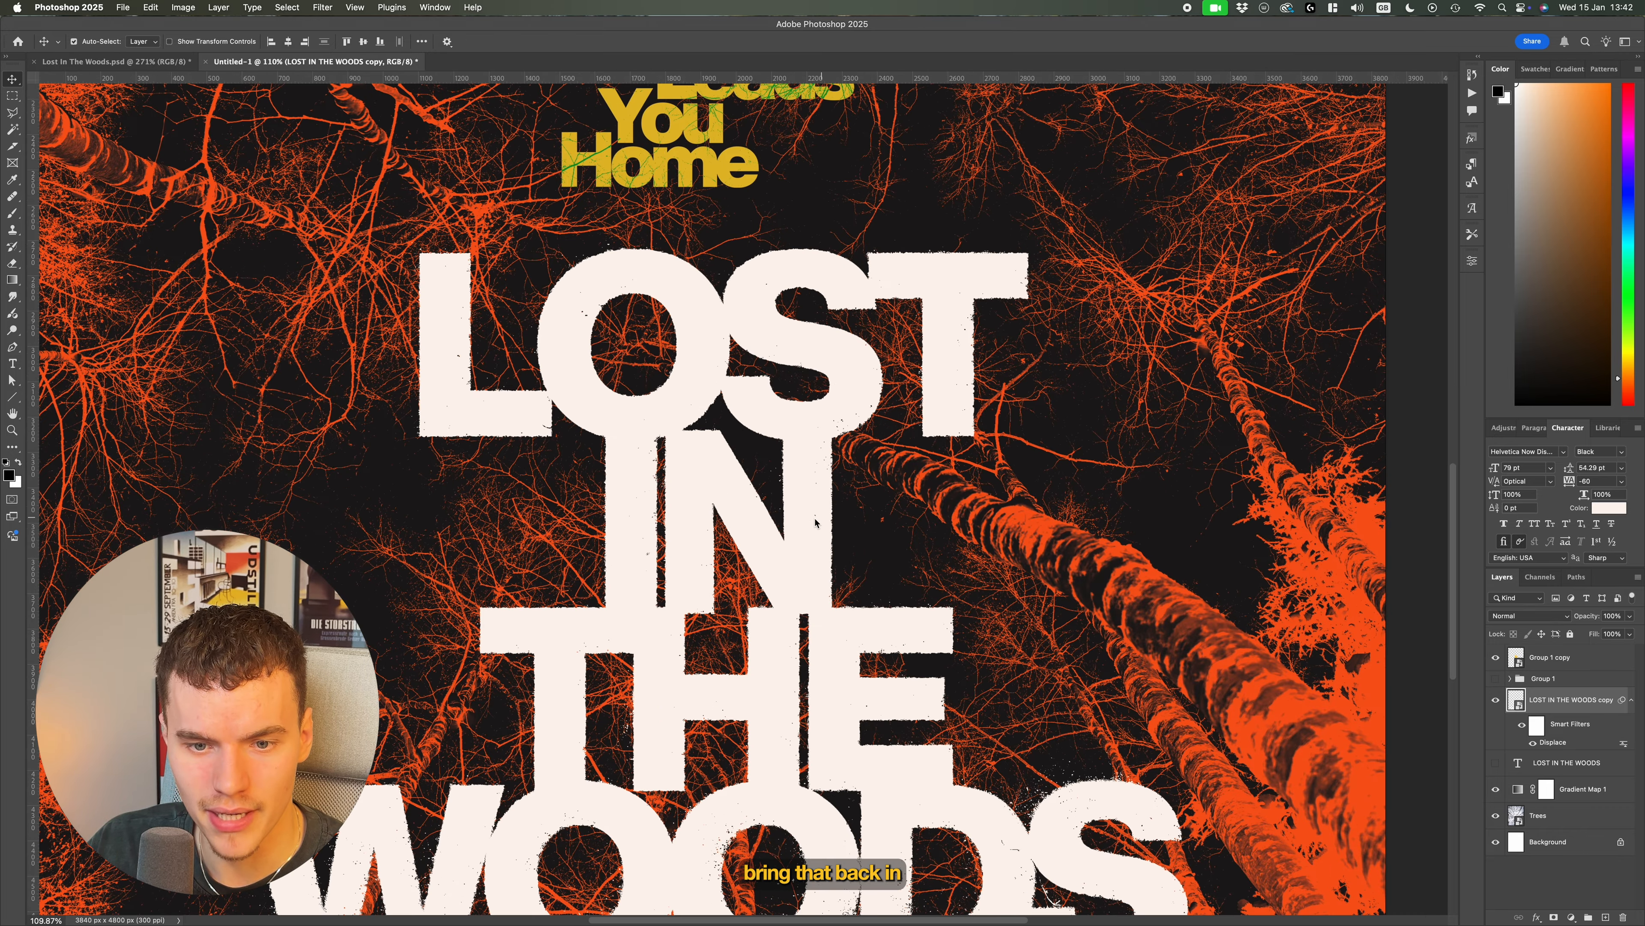
drag(814, 517, 811, 497)
scroll(815, 502, down, 5)
scroll(815, 504, down, 3)
scroll(1120, 445, up, 8)
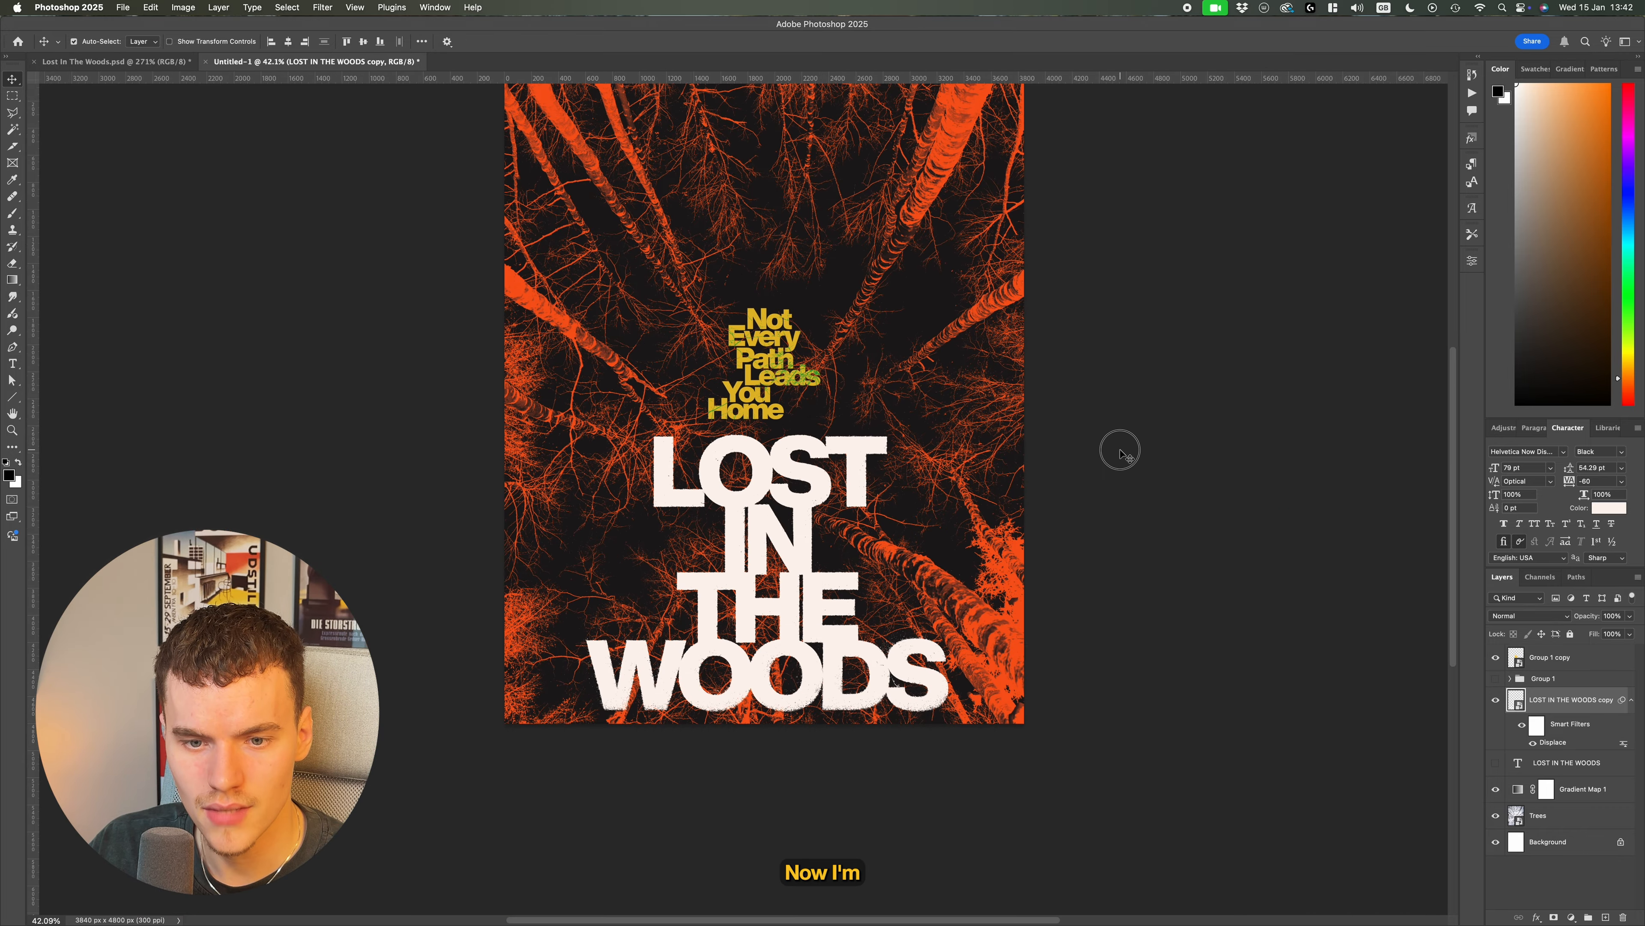
Apply the Displace filter to the yellow tagline smart object, Group 1 copy, using the Film Dust.psd displacement map
scroll(719, 428, up, 5)
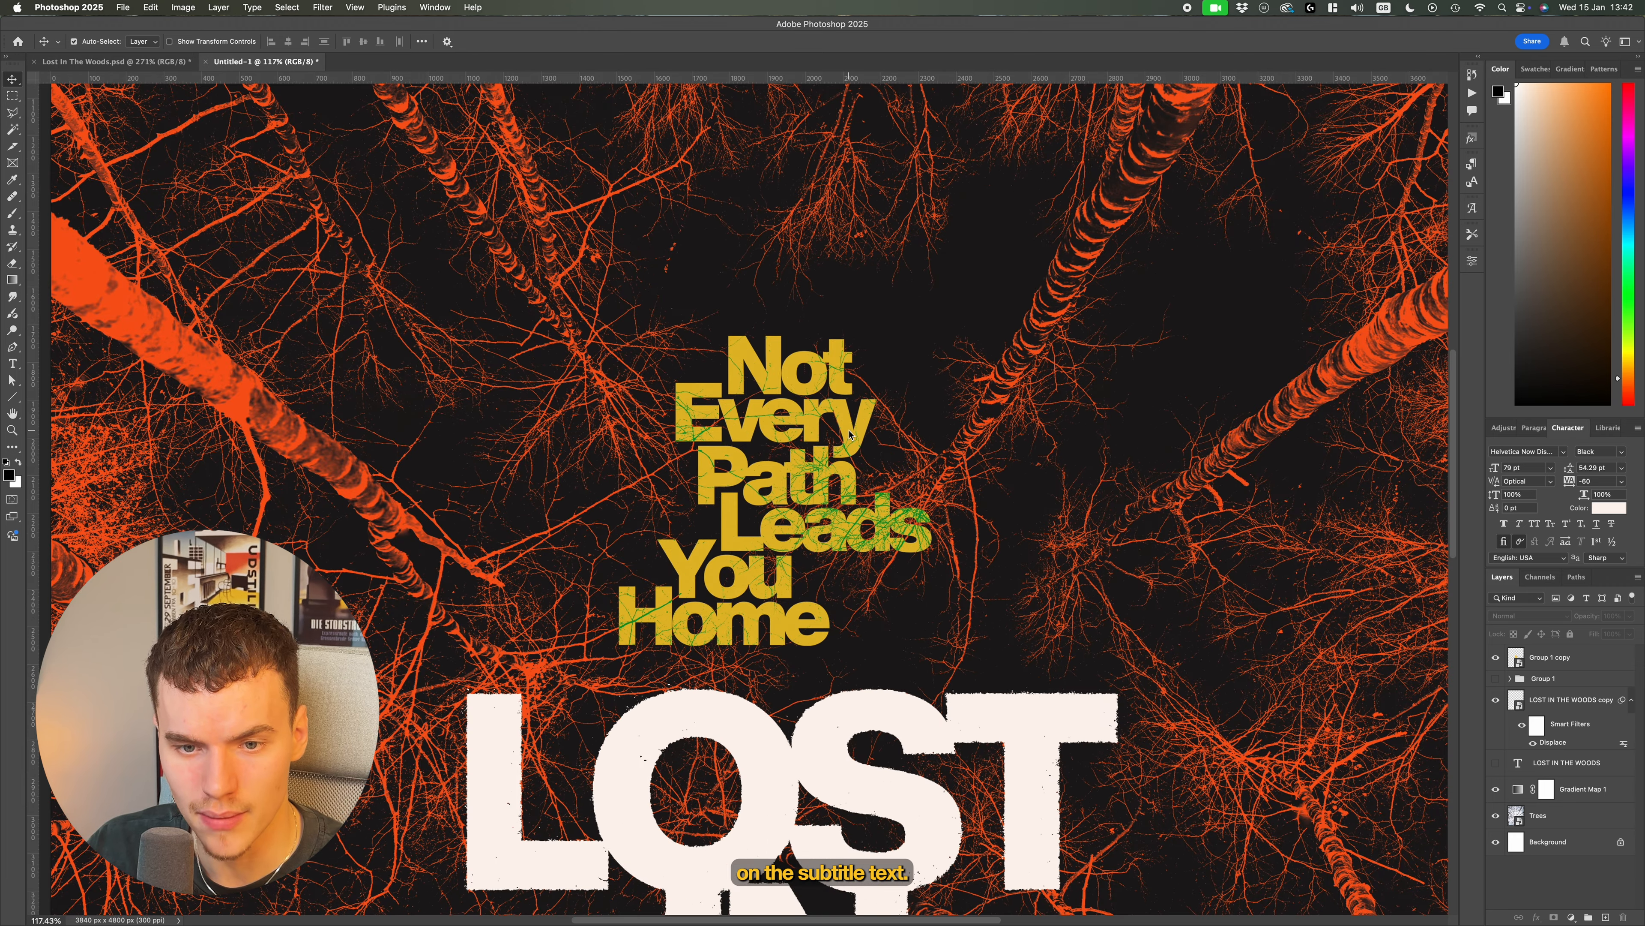
click(719, 428)
scroll(982, 509, right, 3)
scroll(983, 509, down, 2)
scroll(982, 512, down, 5)
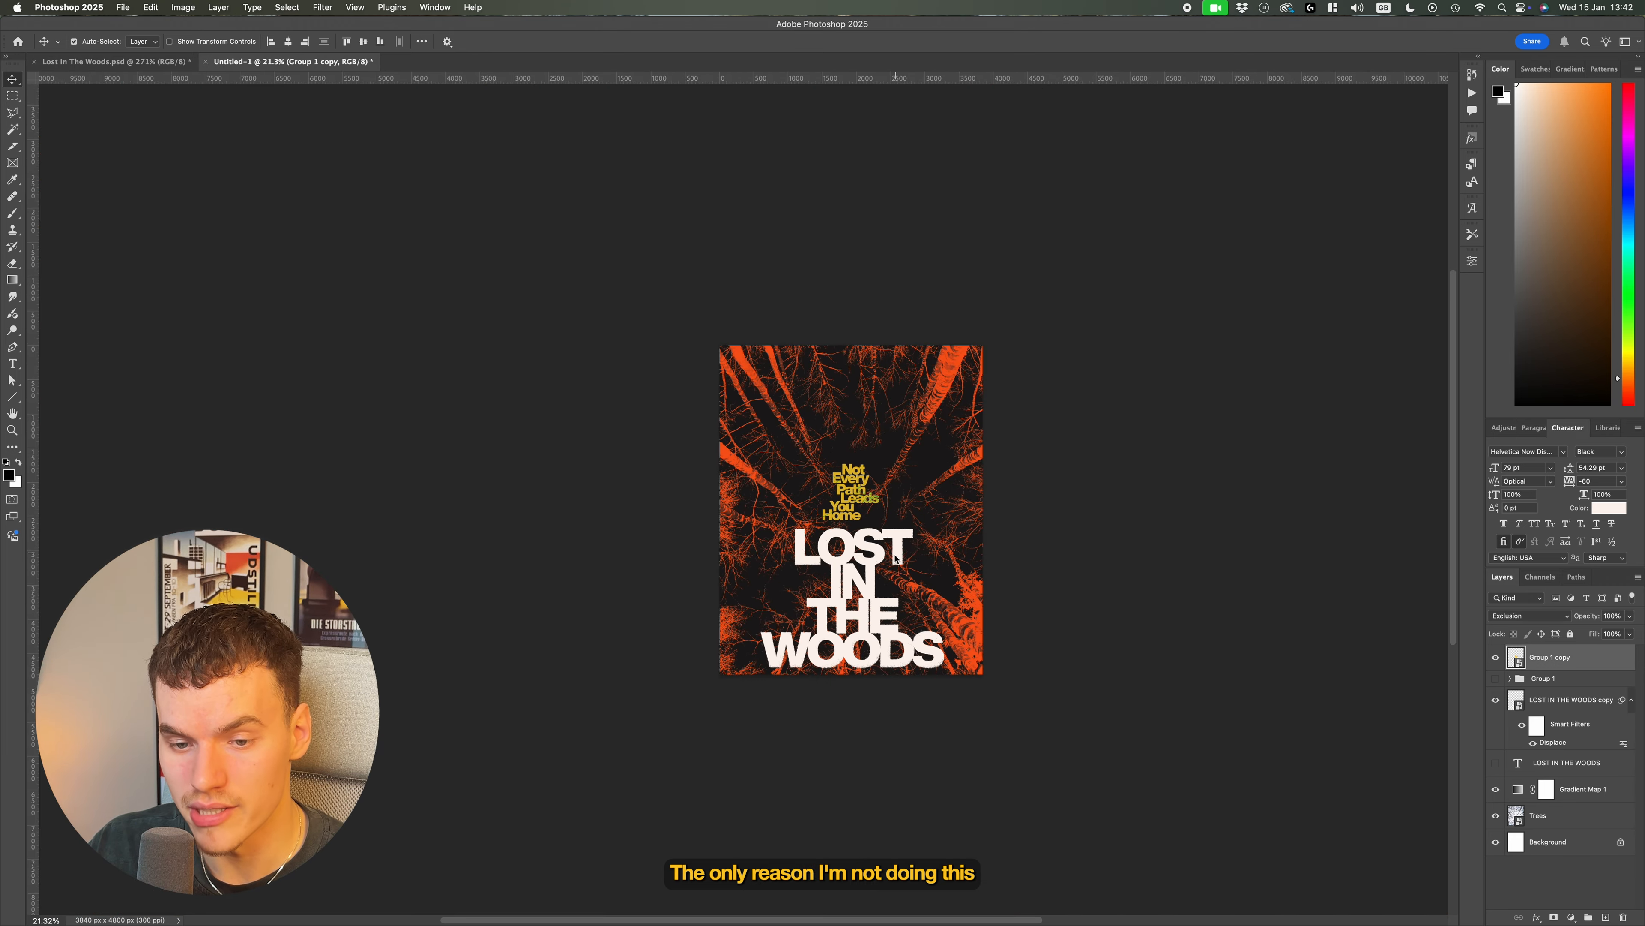
scroll(896, 557, up, 4)
scroll(896, 557, down, 1)
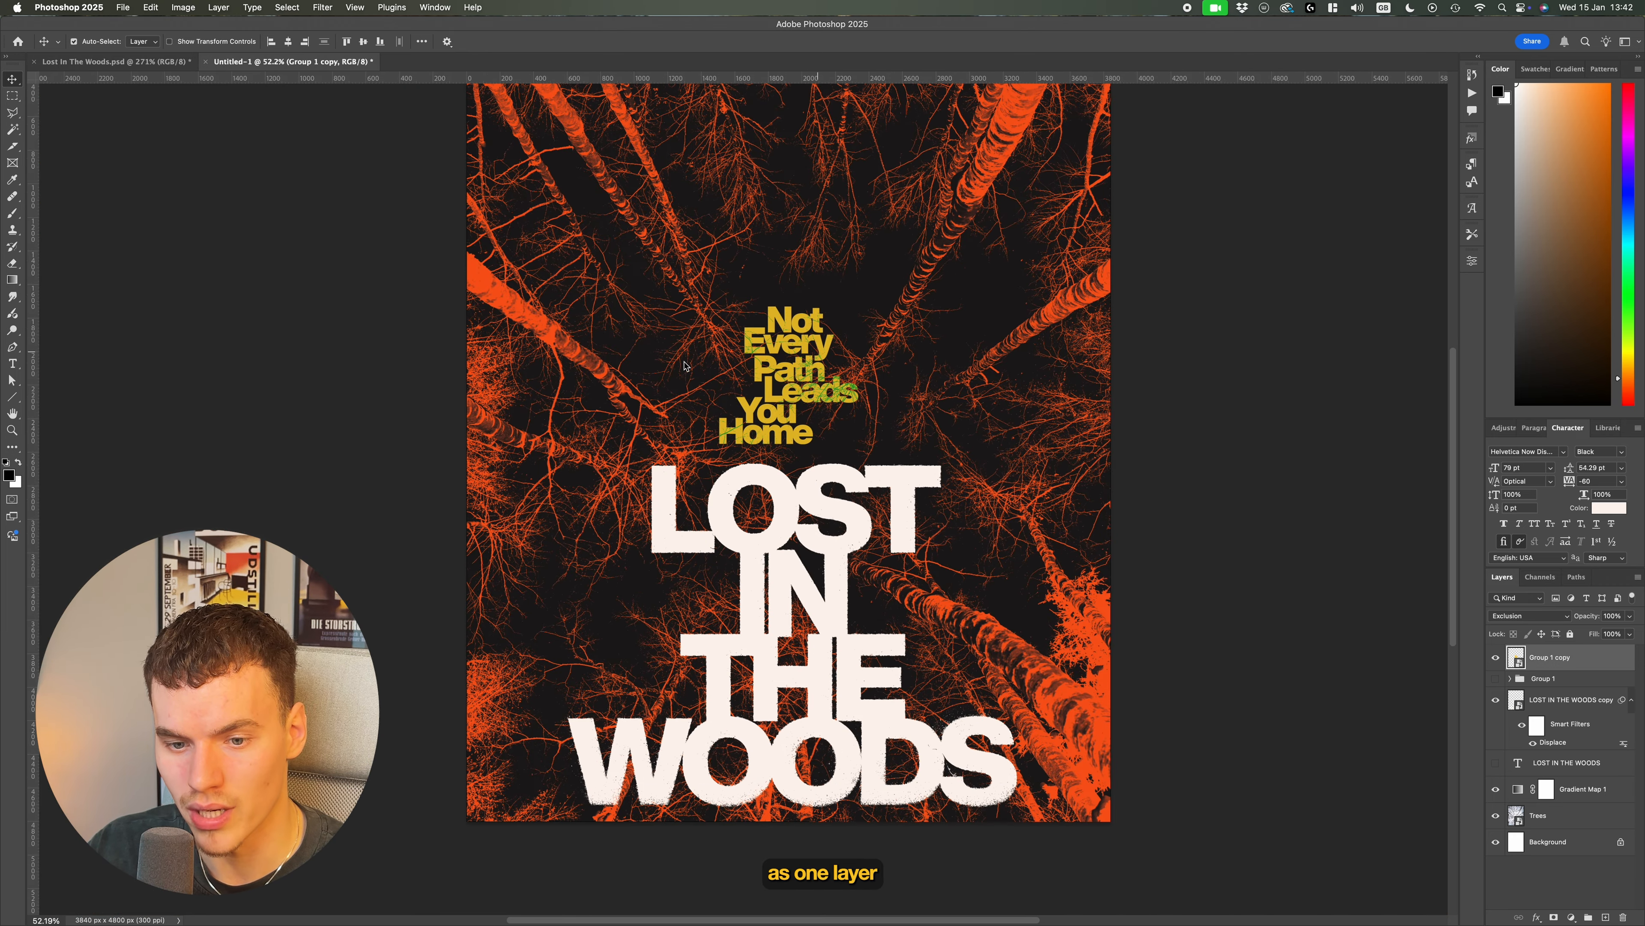
scroll(771, 346, up, 4)
scroll(766, 345, up, 2)
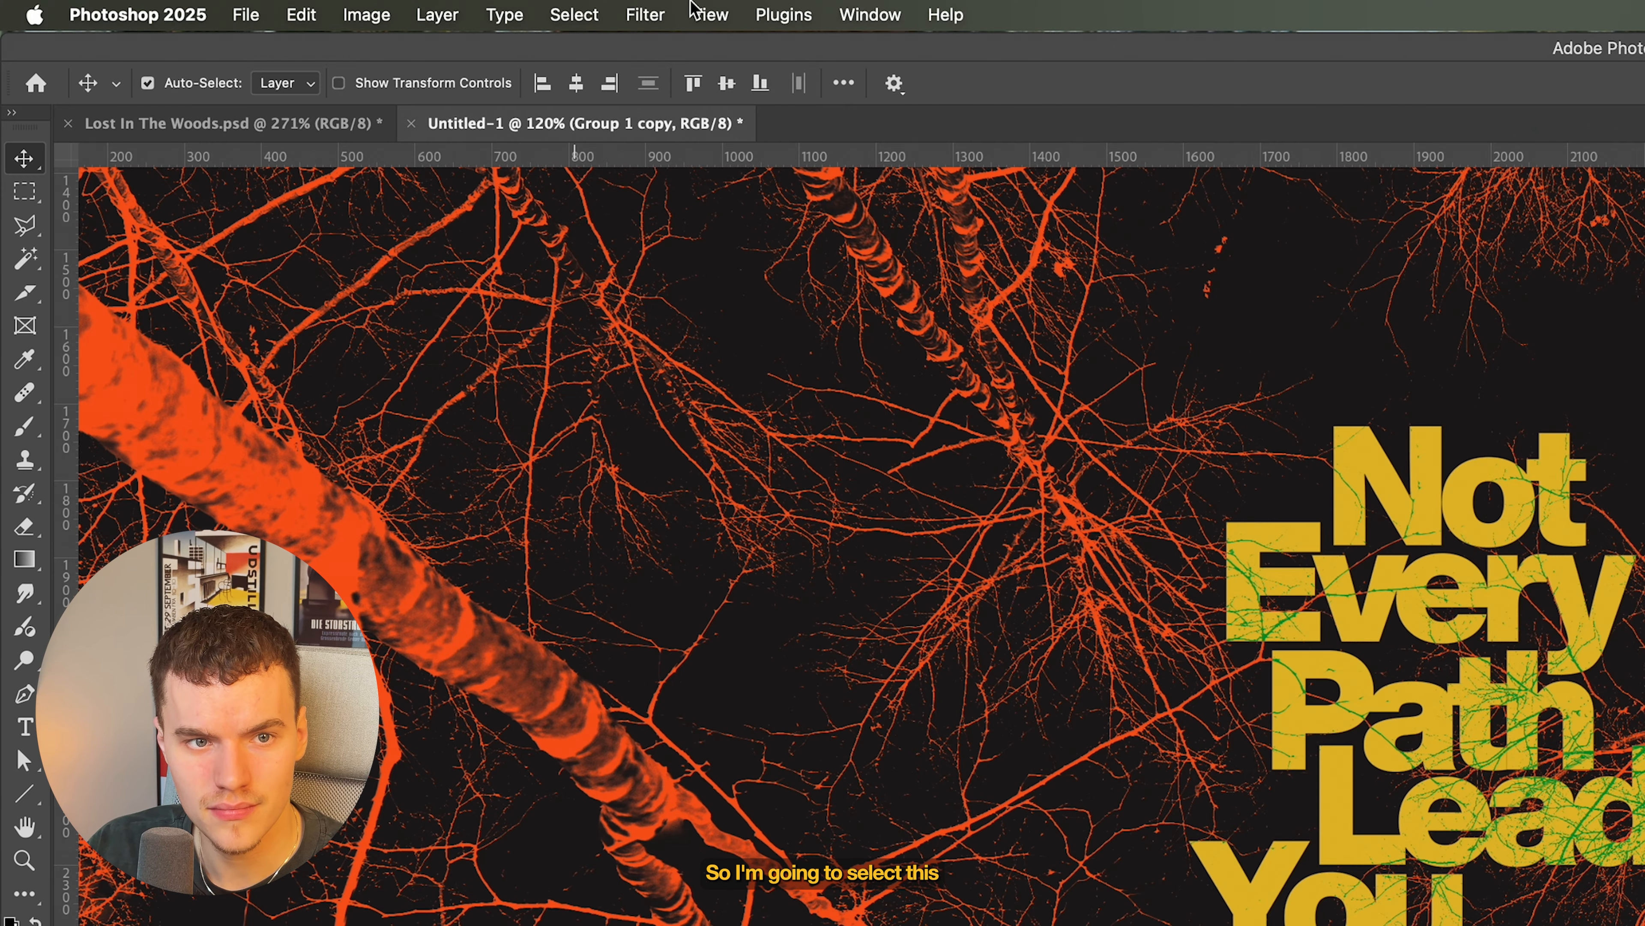
click(645, 14)
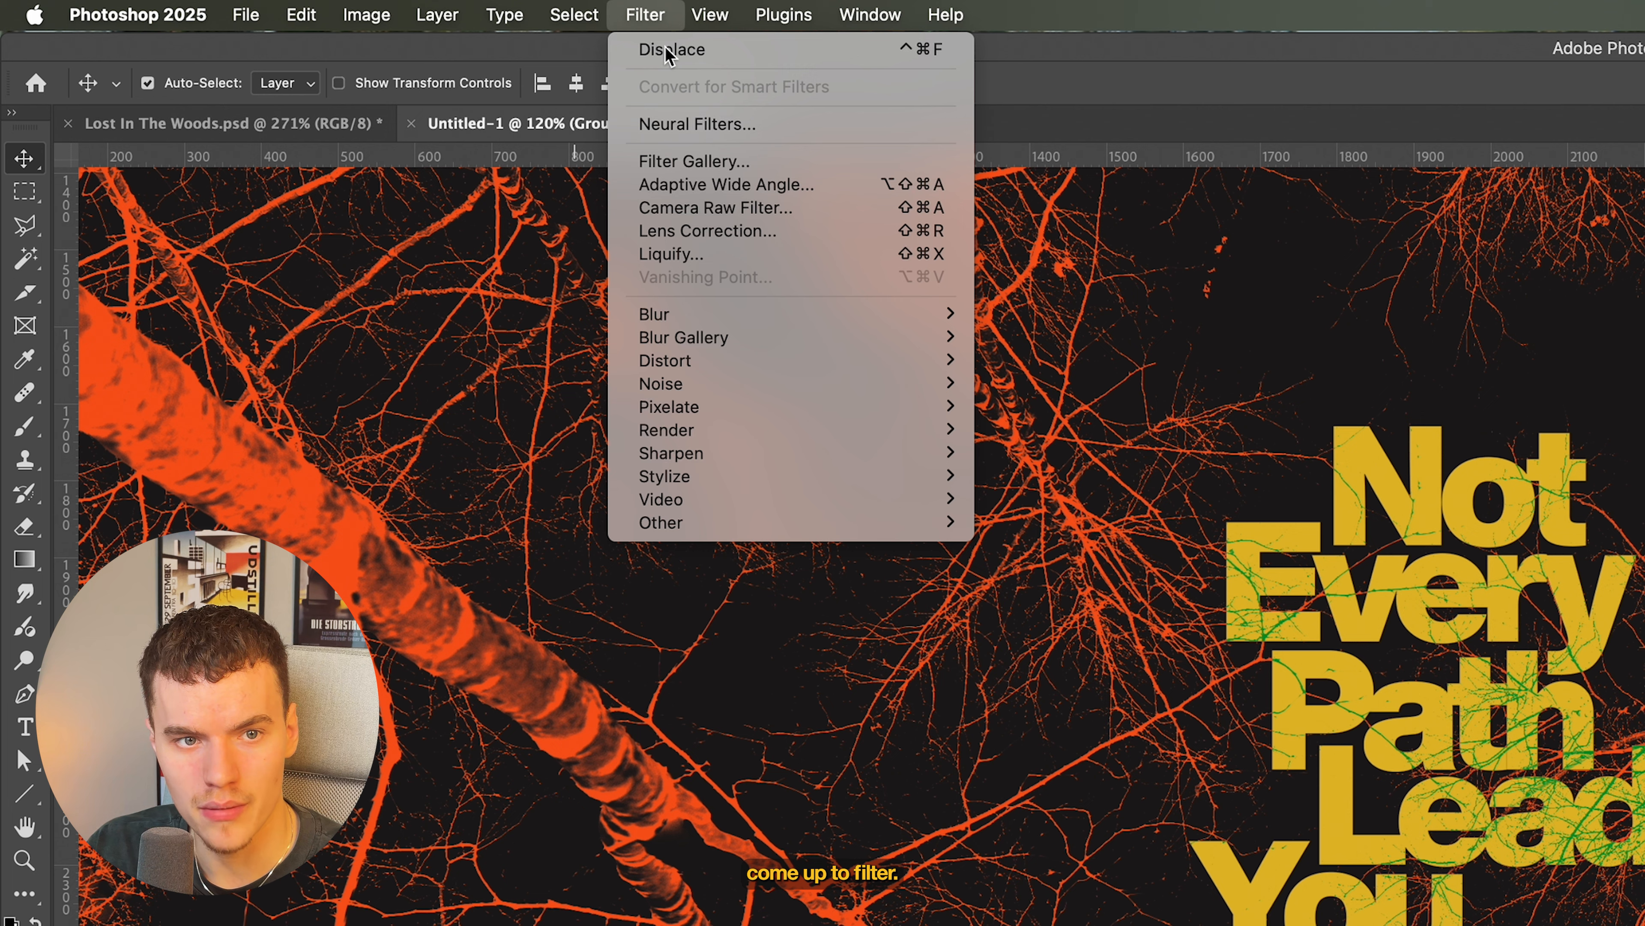
click(703, 48)
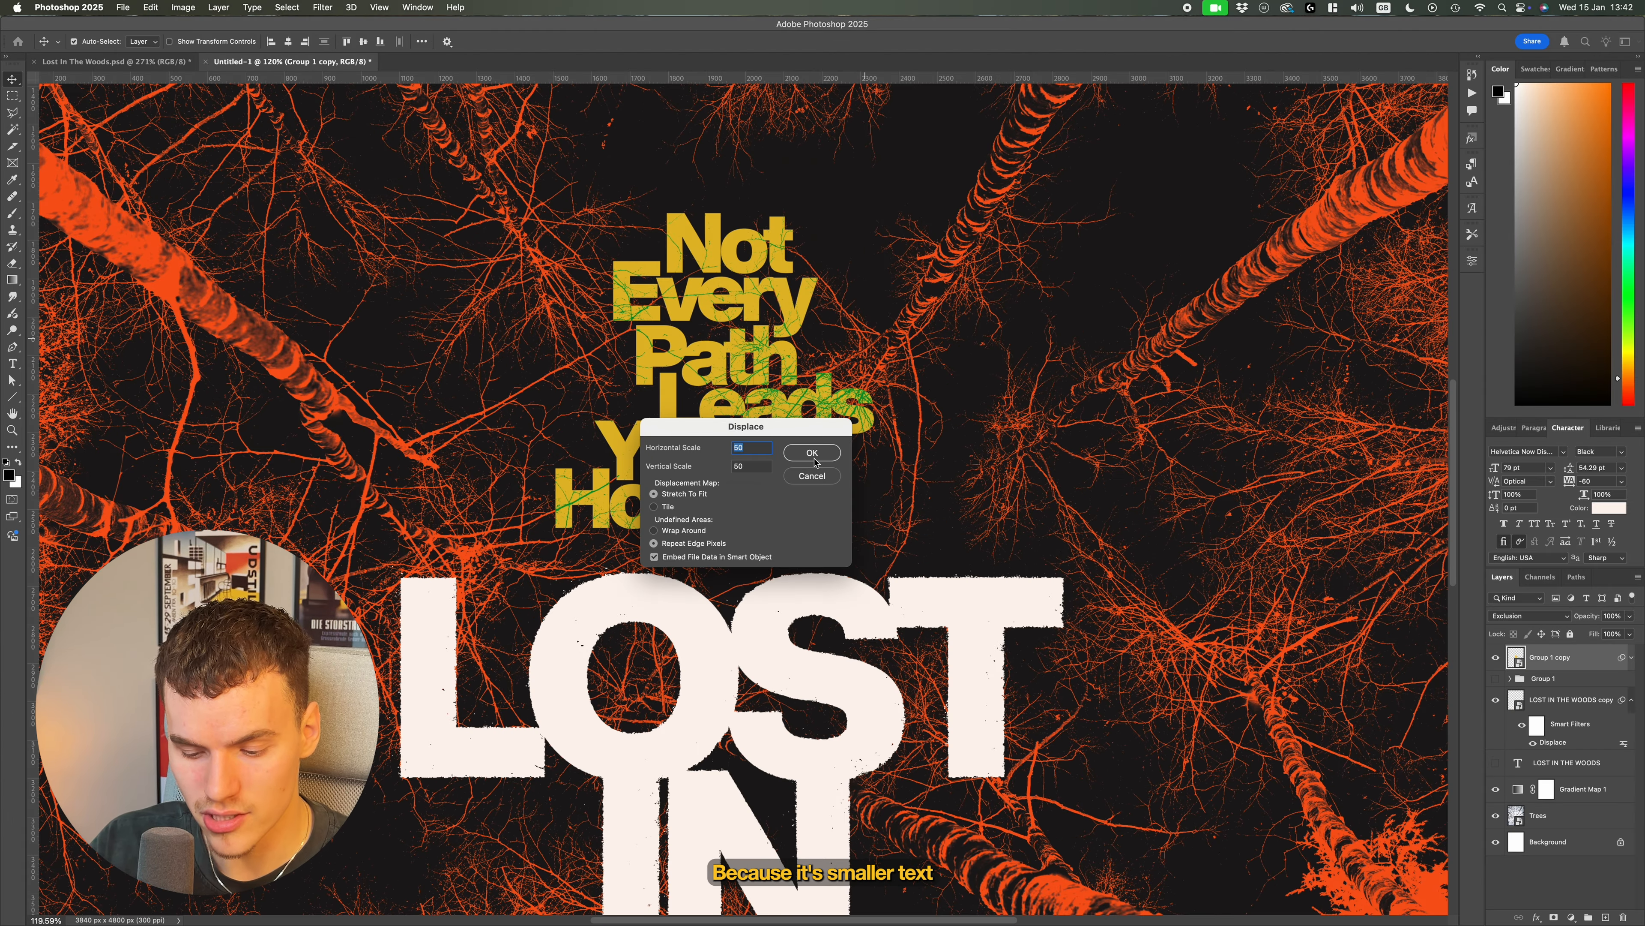
click(814, 454)
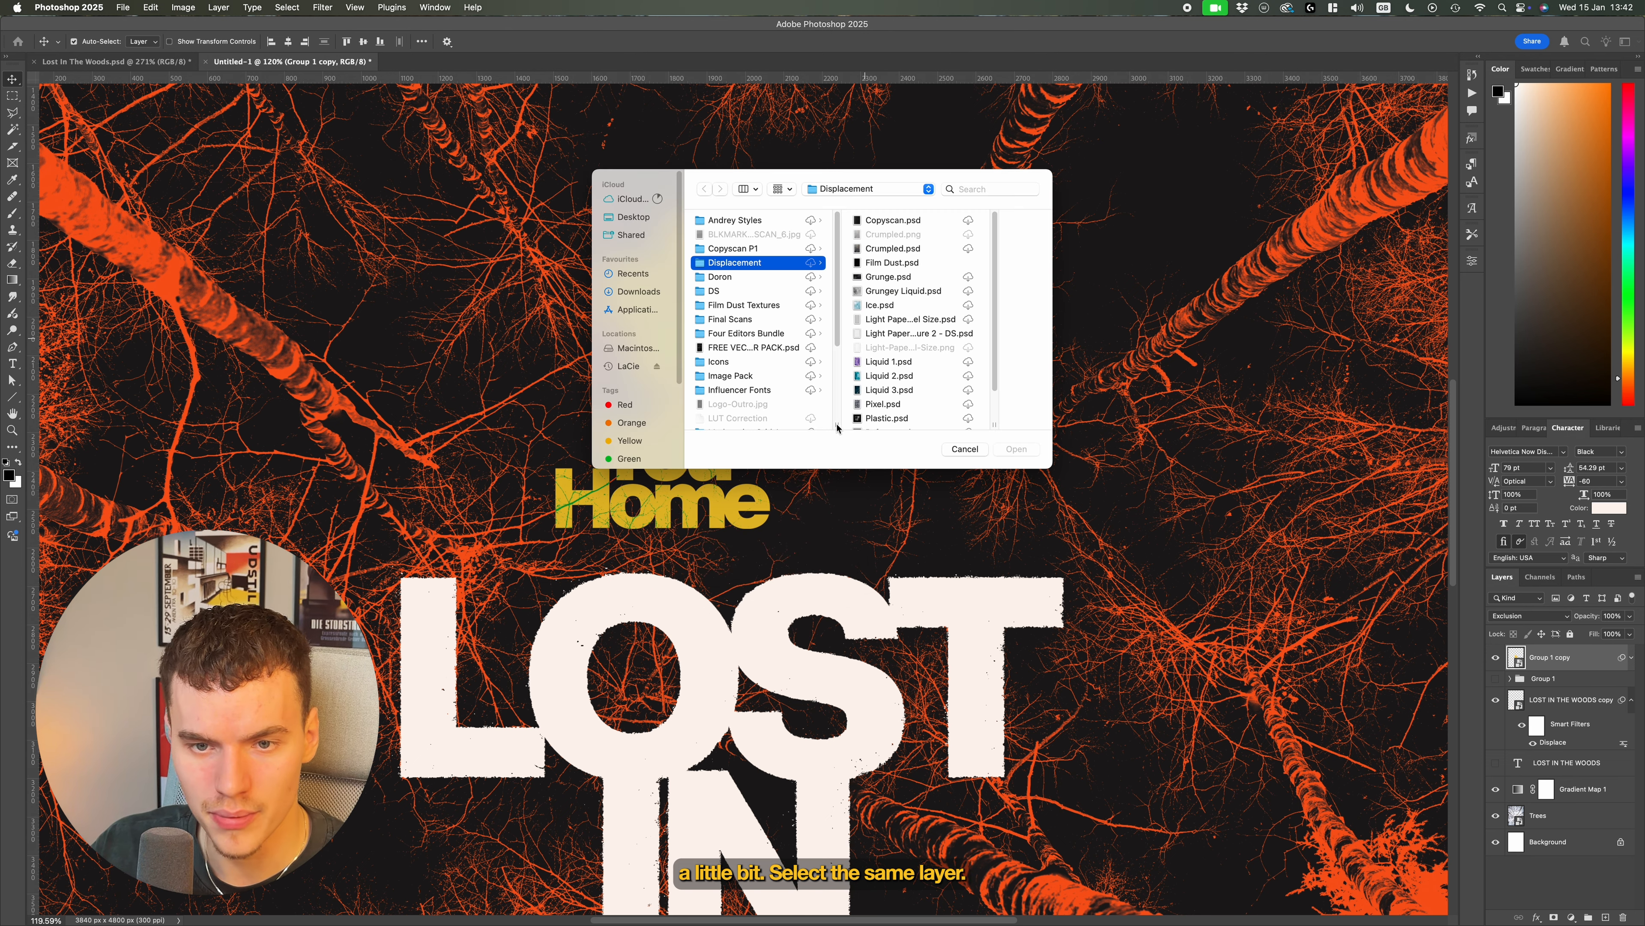
click(891, 262)
click(1017, 449)
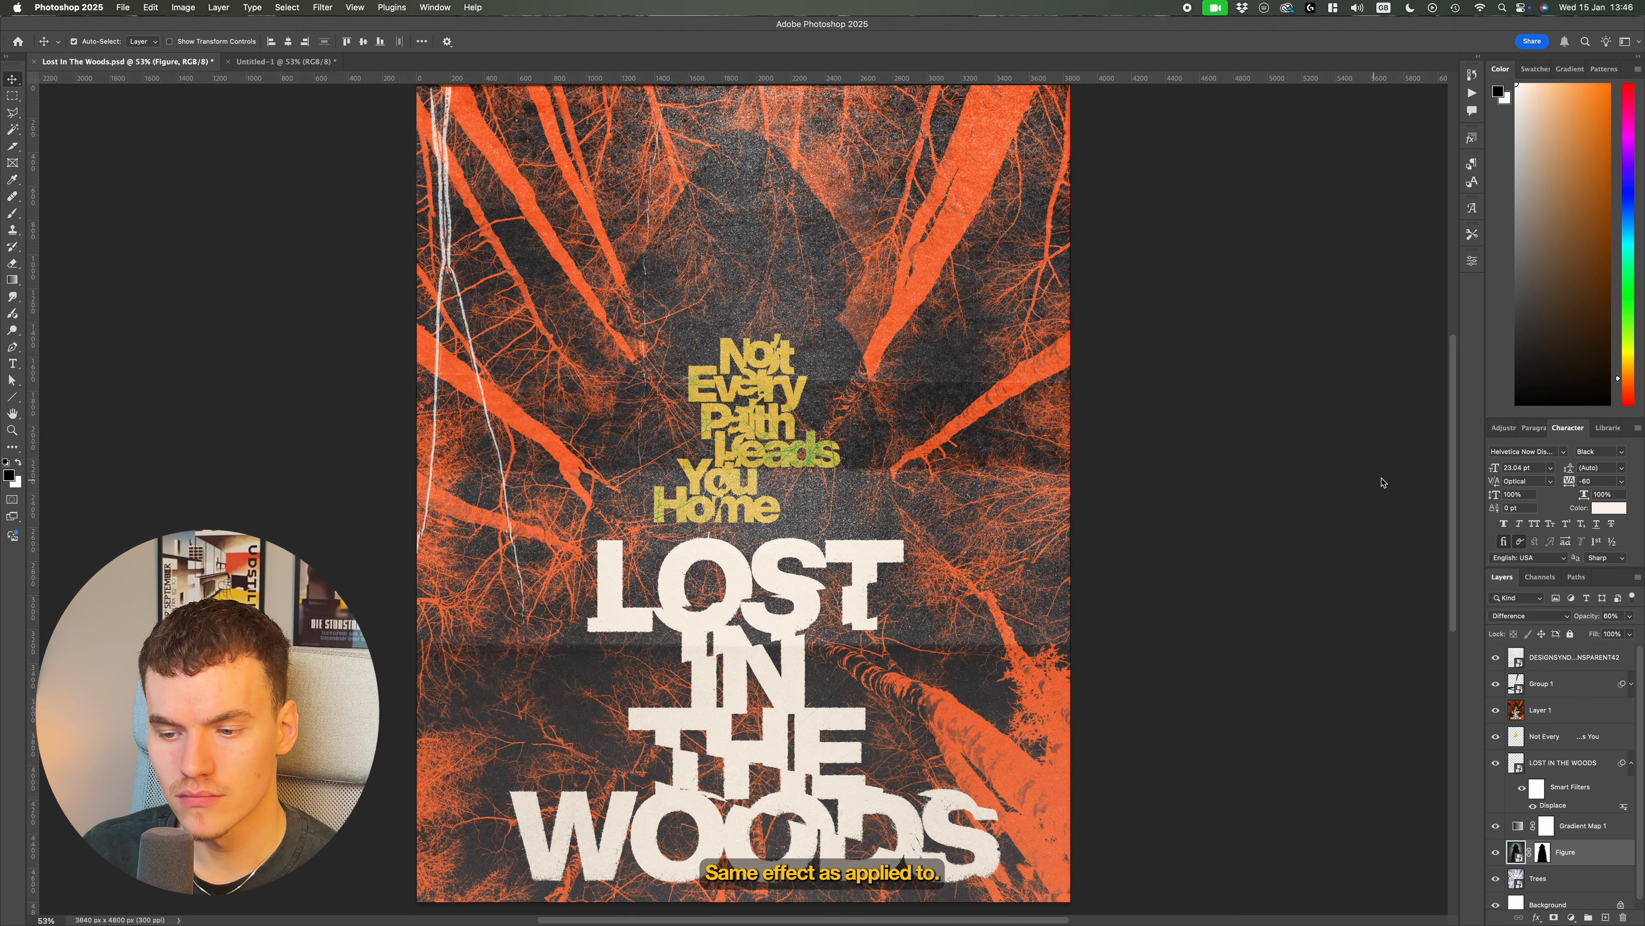
Examine the text effects and the dark hooded figure behind the tagline in the Lost In The Woods.psd original
click(1271, 485)
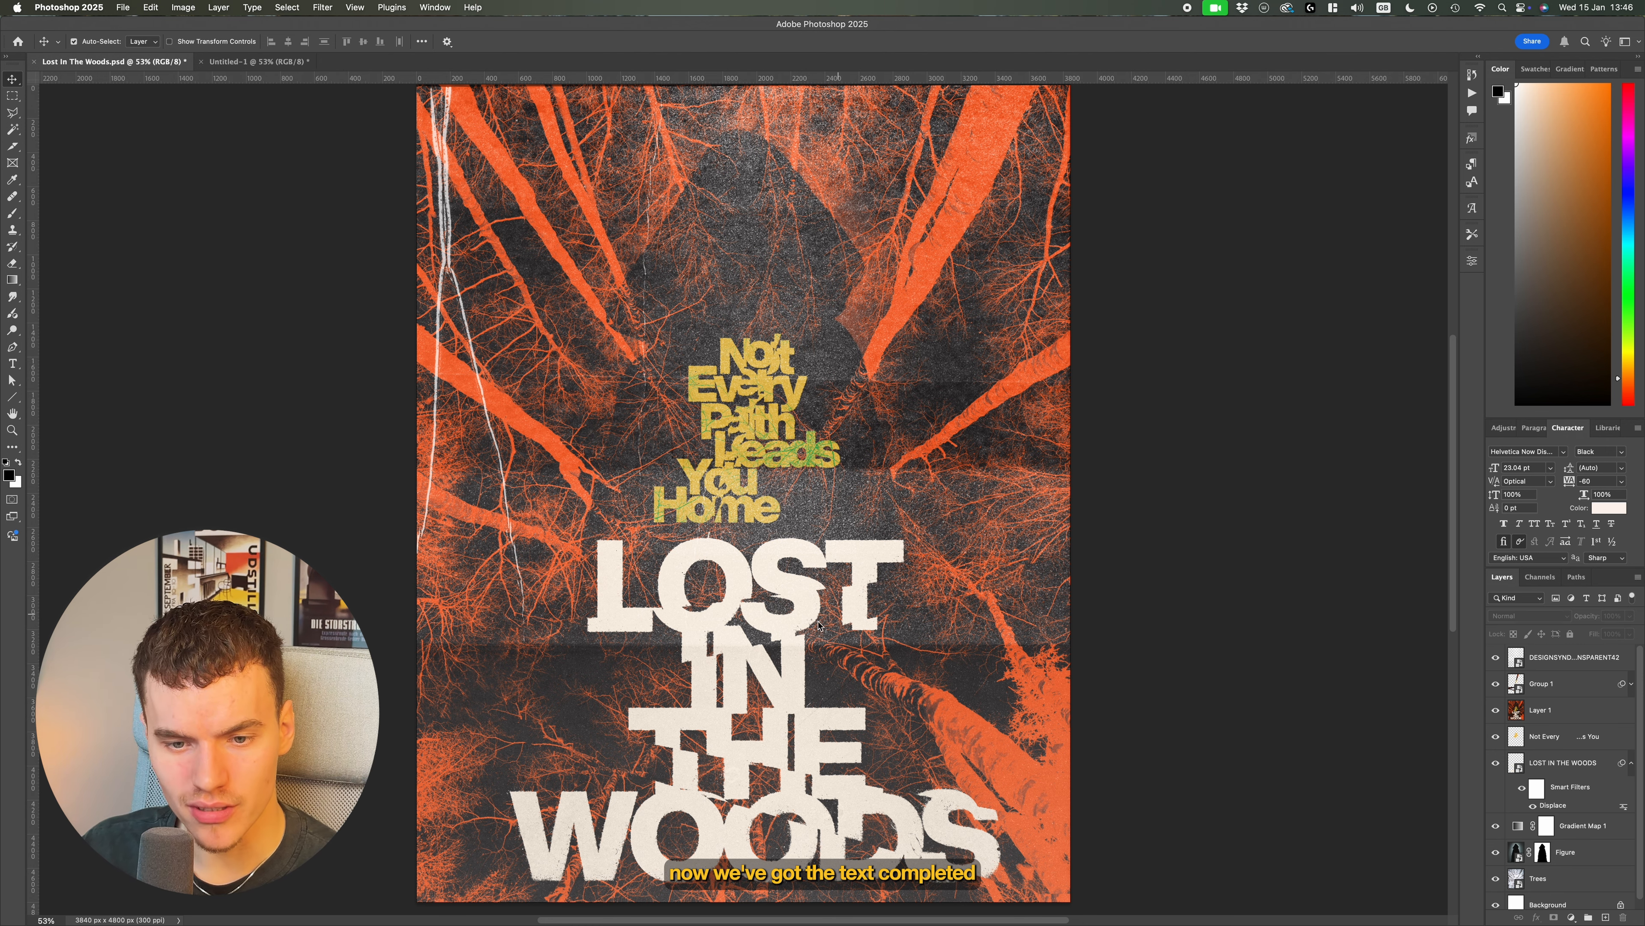
scroll(819, 589, up, 8)
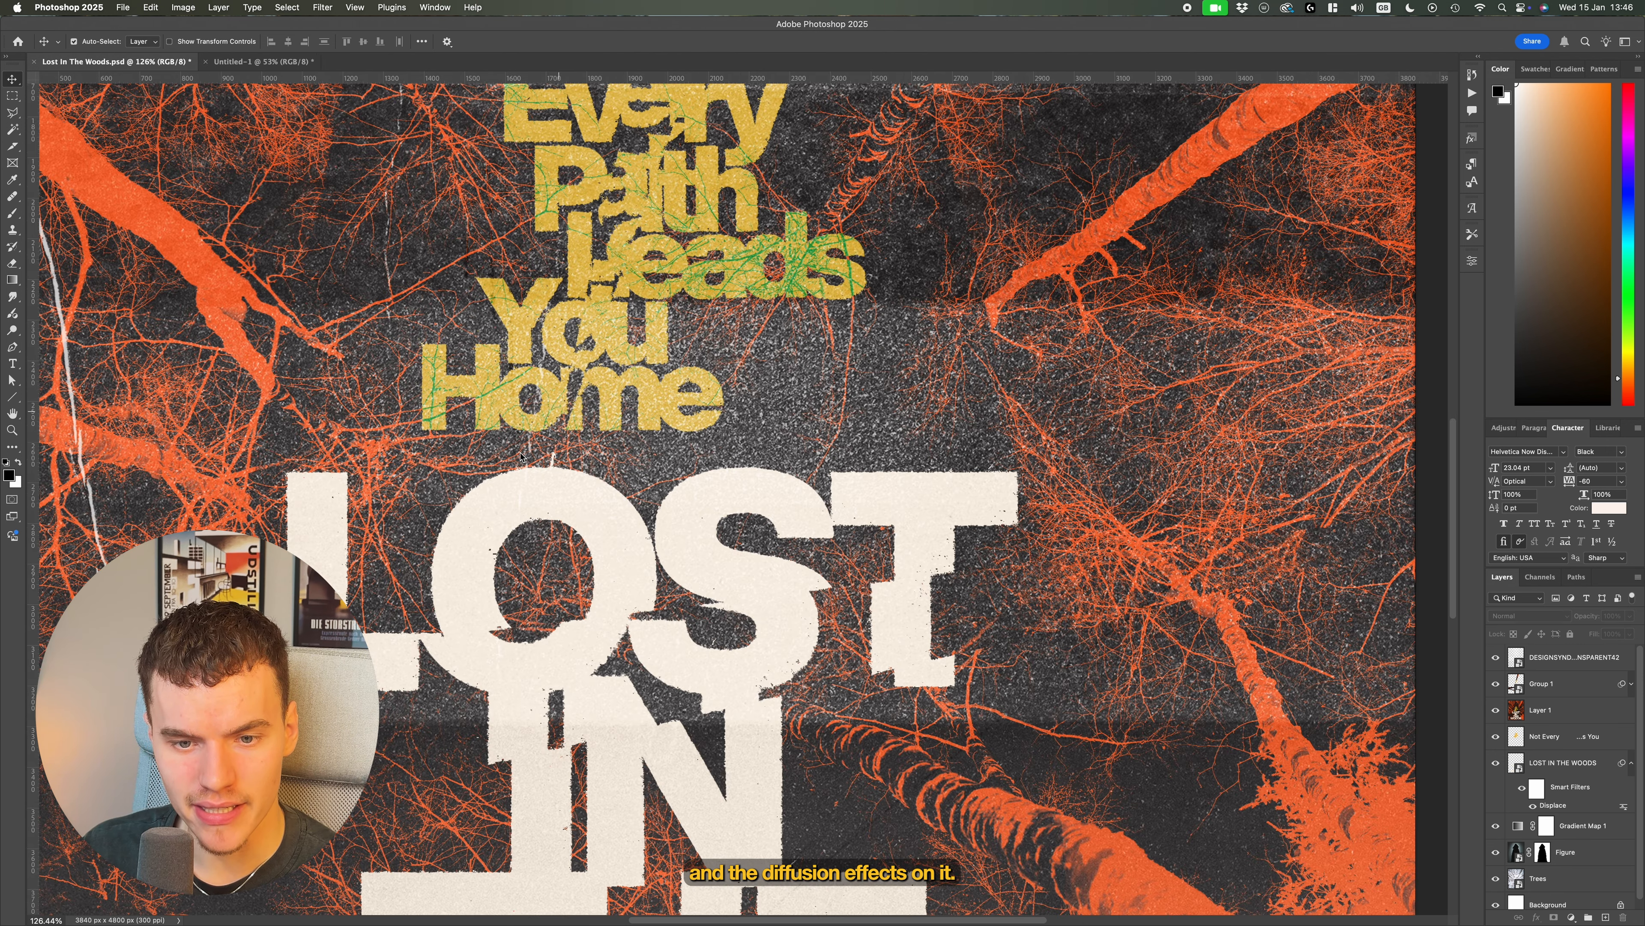
scroll(522, 455, down, 6)
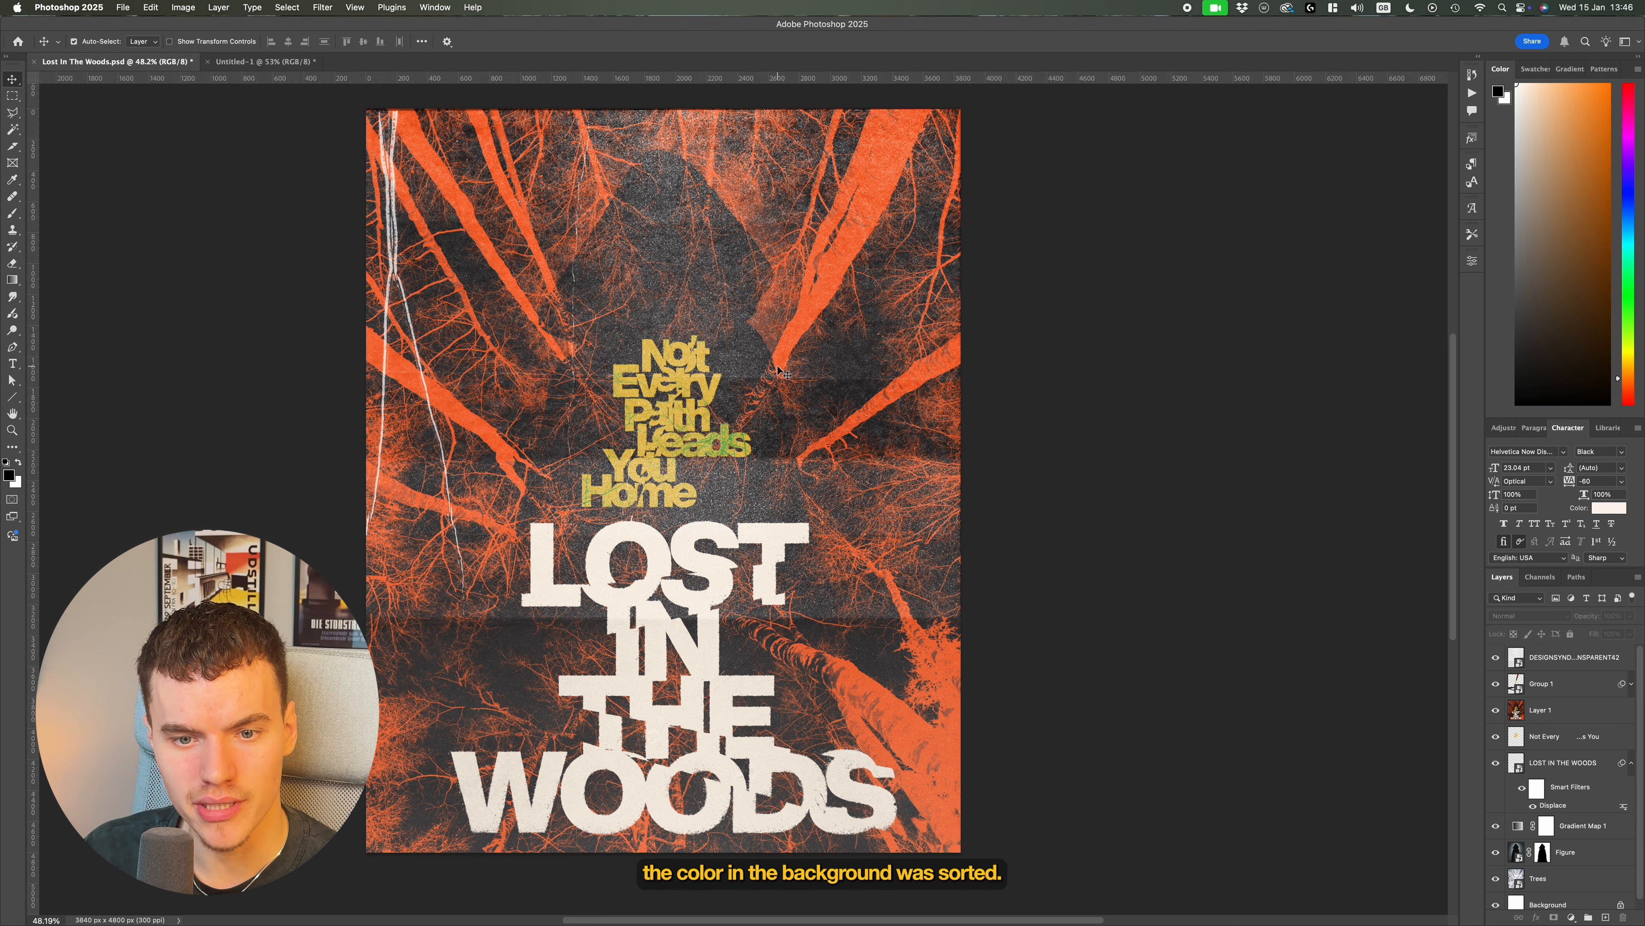
scroll(743, 238, up, 1)
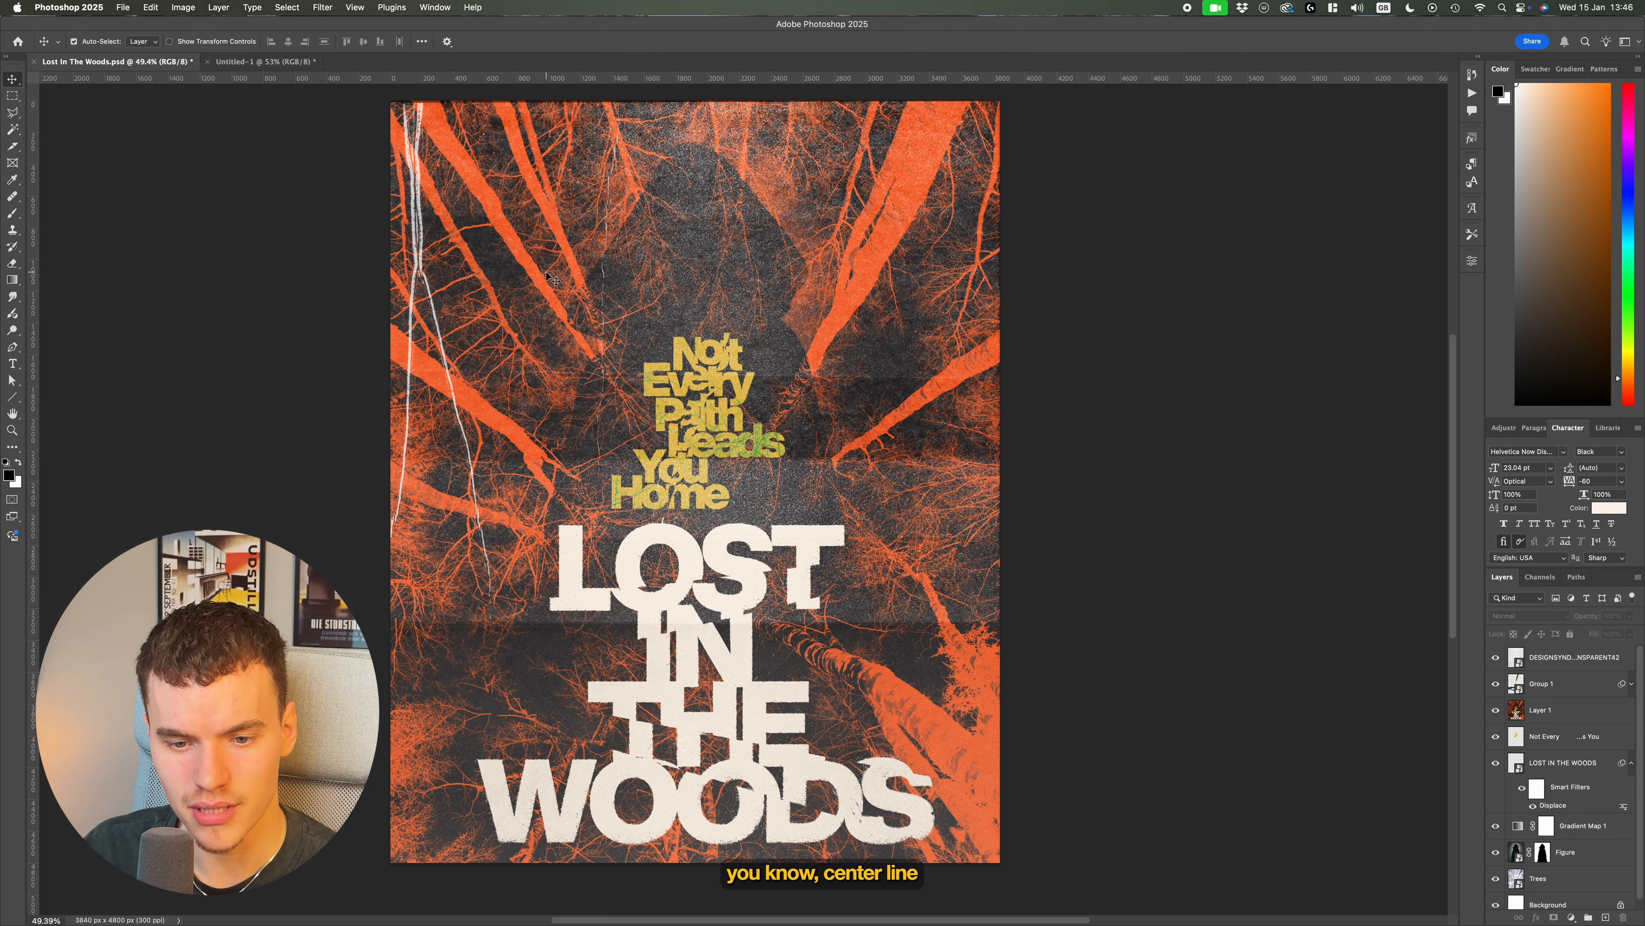
Return to the Untitled-1 document, bring in the hooded Figure image and centre the silhouette horizontally on the poster
key(ctrl+Tab)
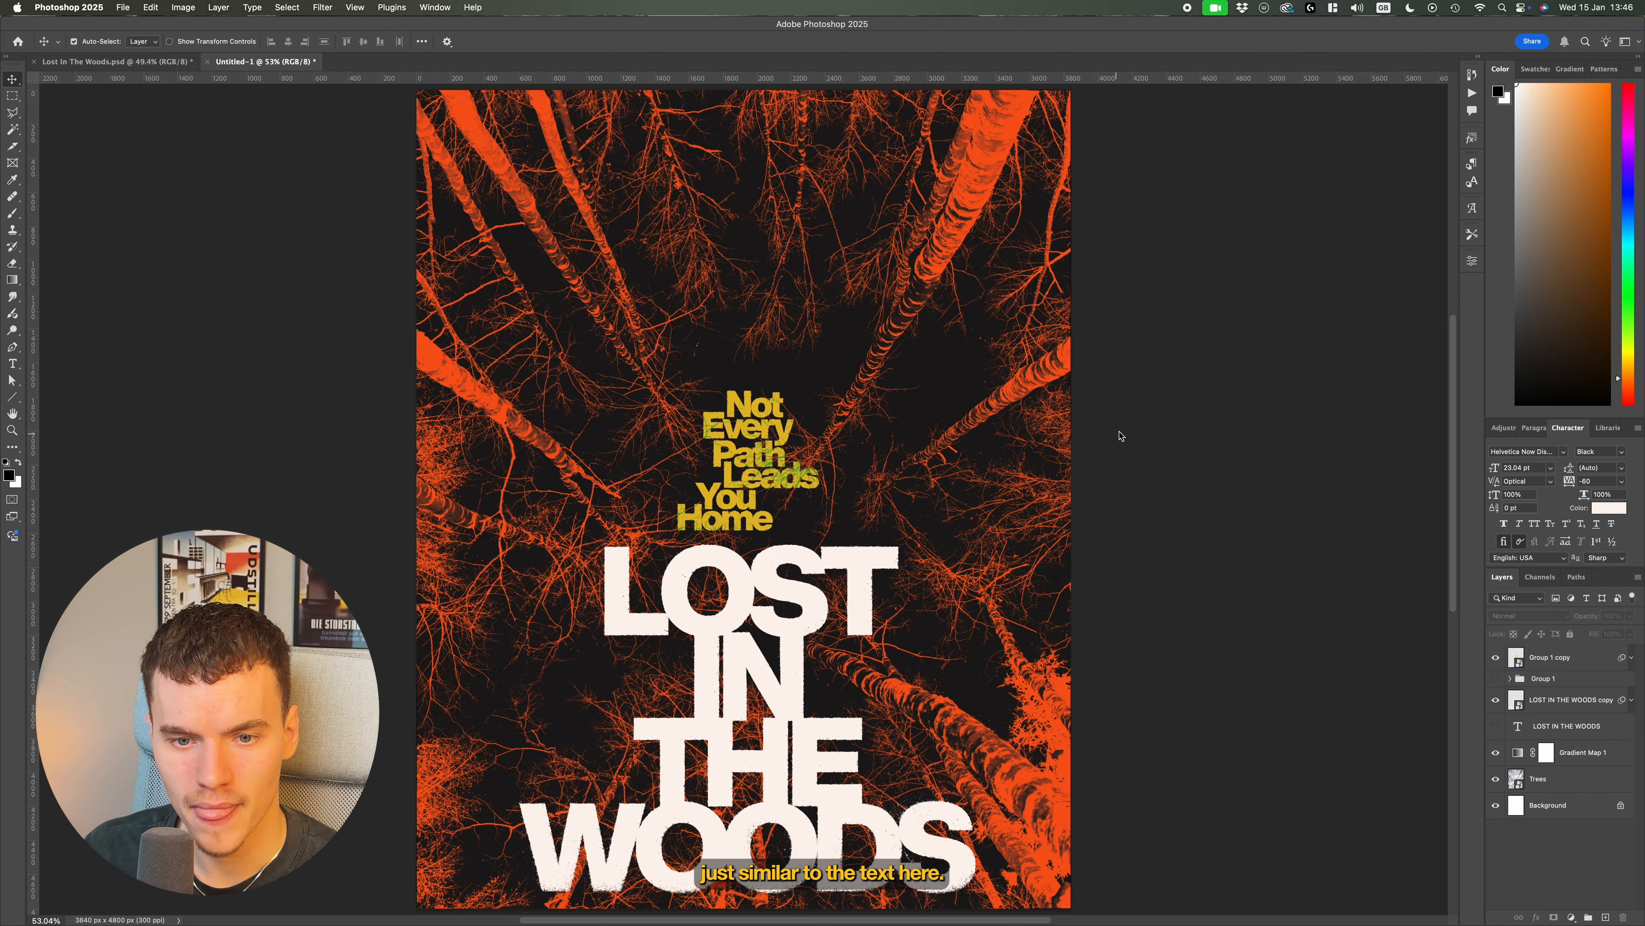
scroll(1119, 435, down, 1)
scroll(1139, 433, up, 1)
scroll(1191, 453, down, 3)
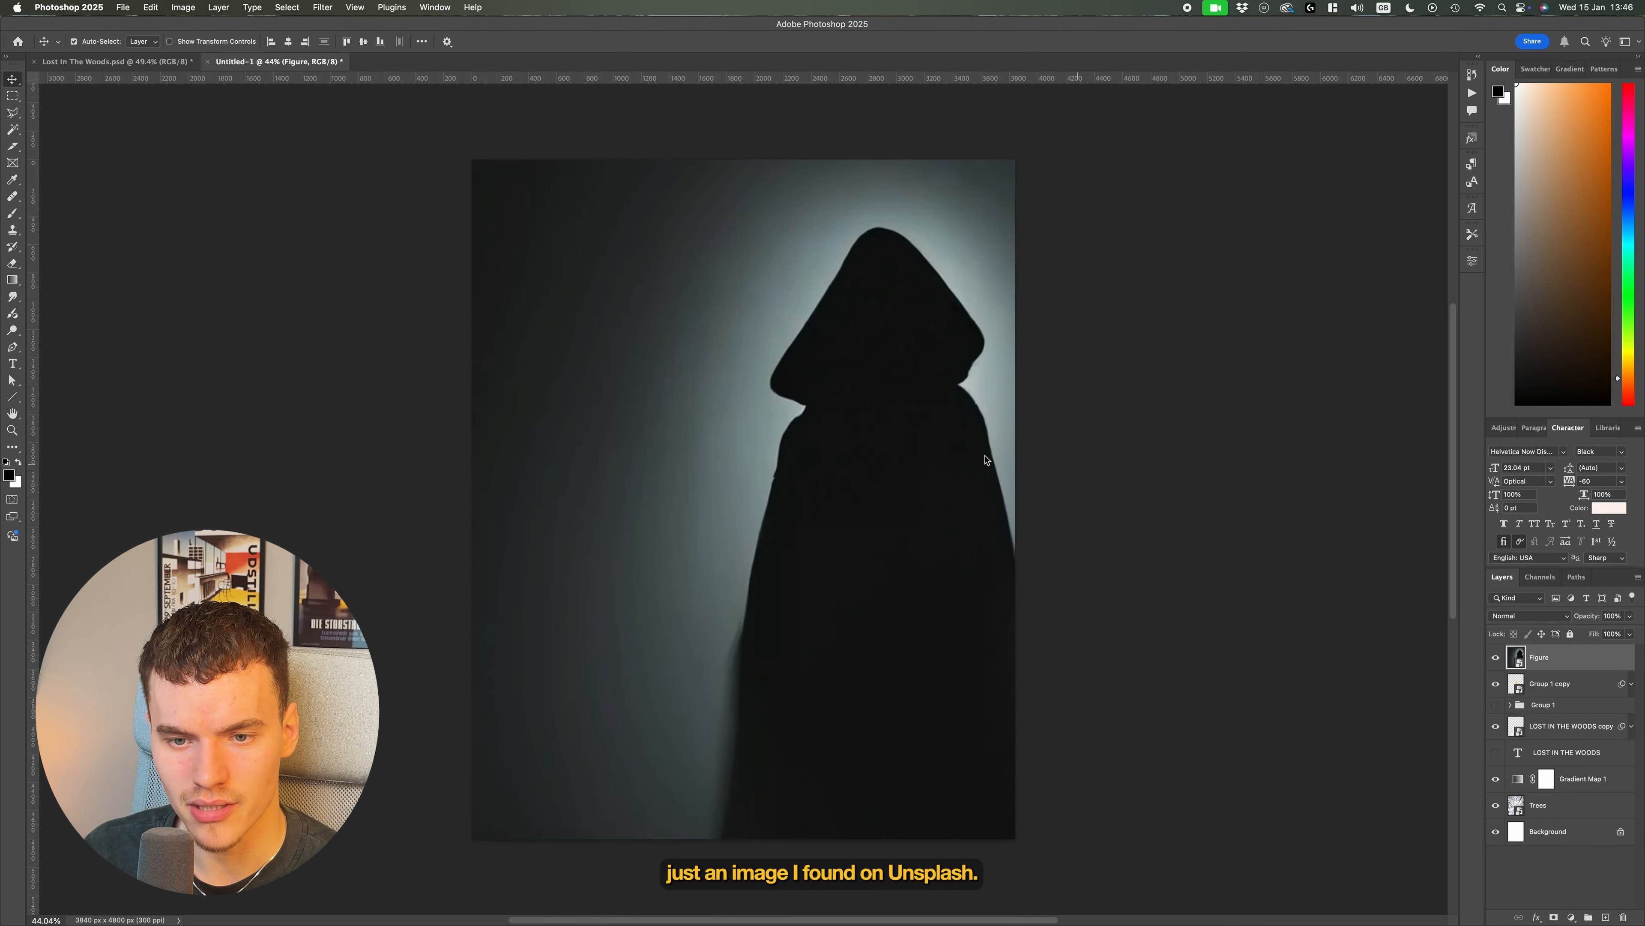
scroll(920, 439, down, 2)
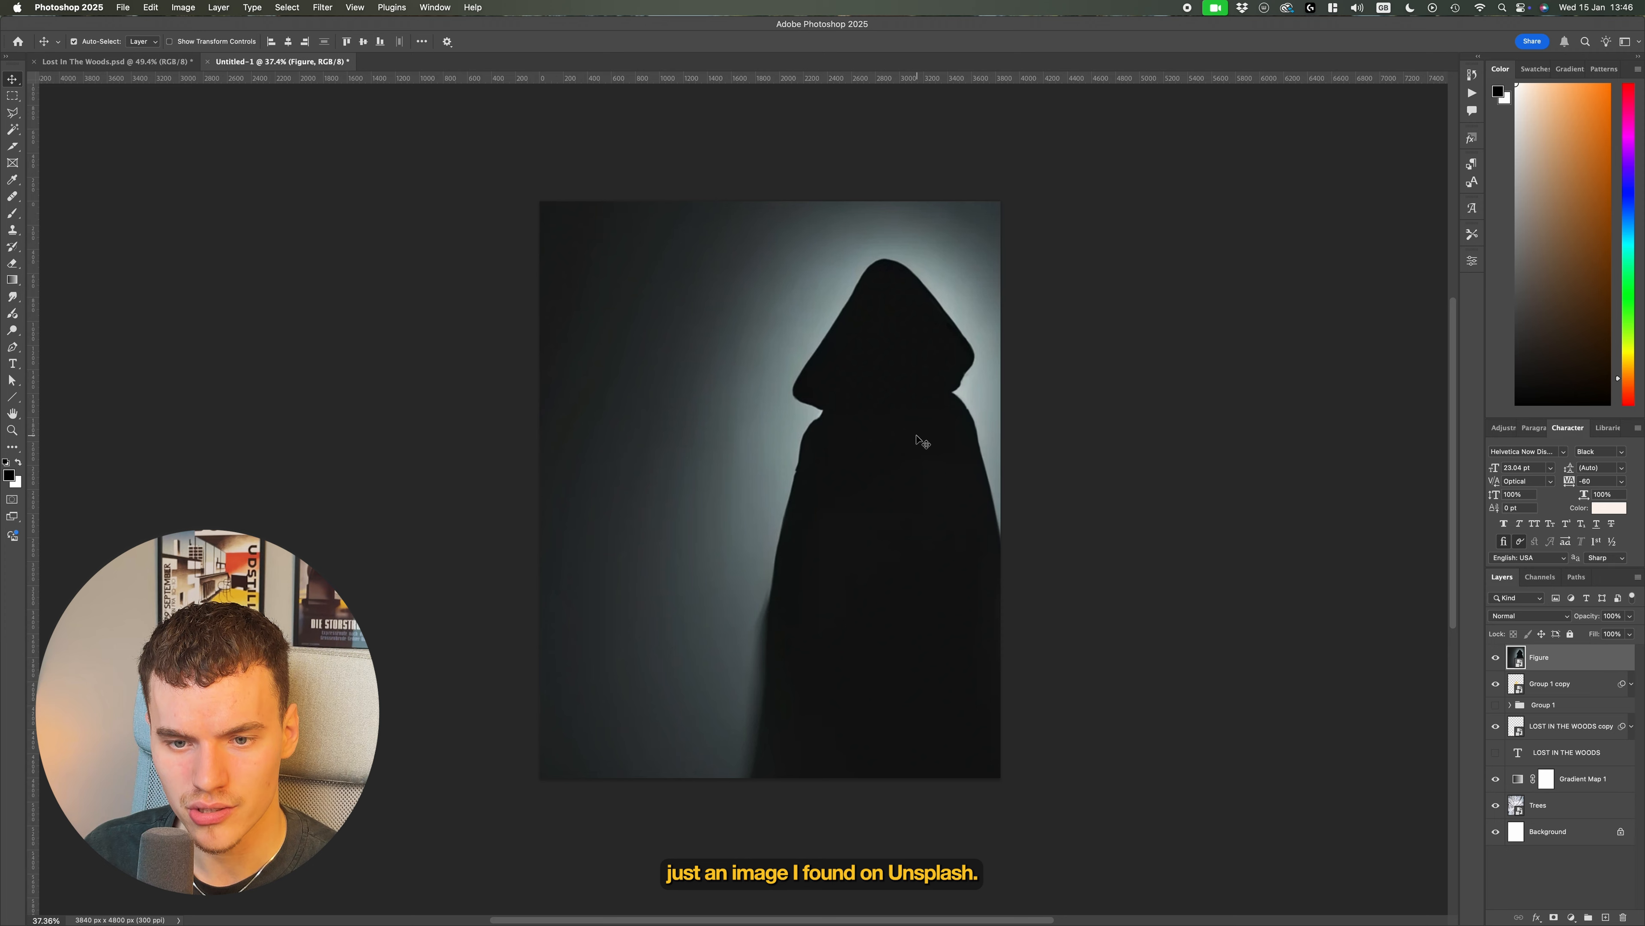
click(288, 40)
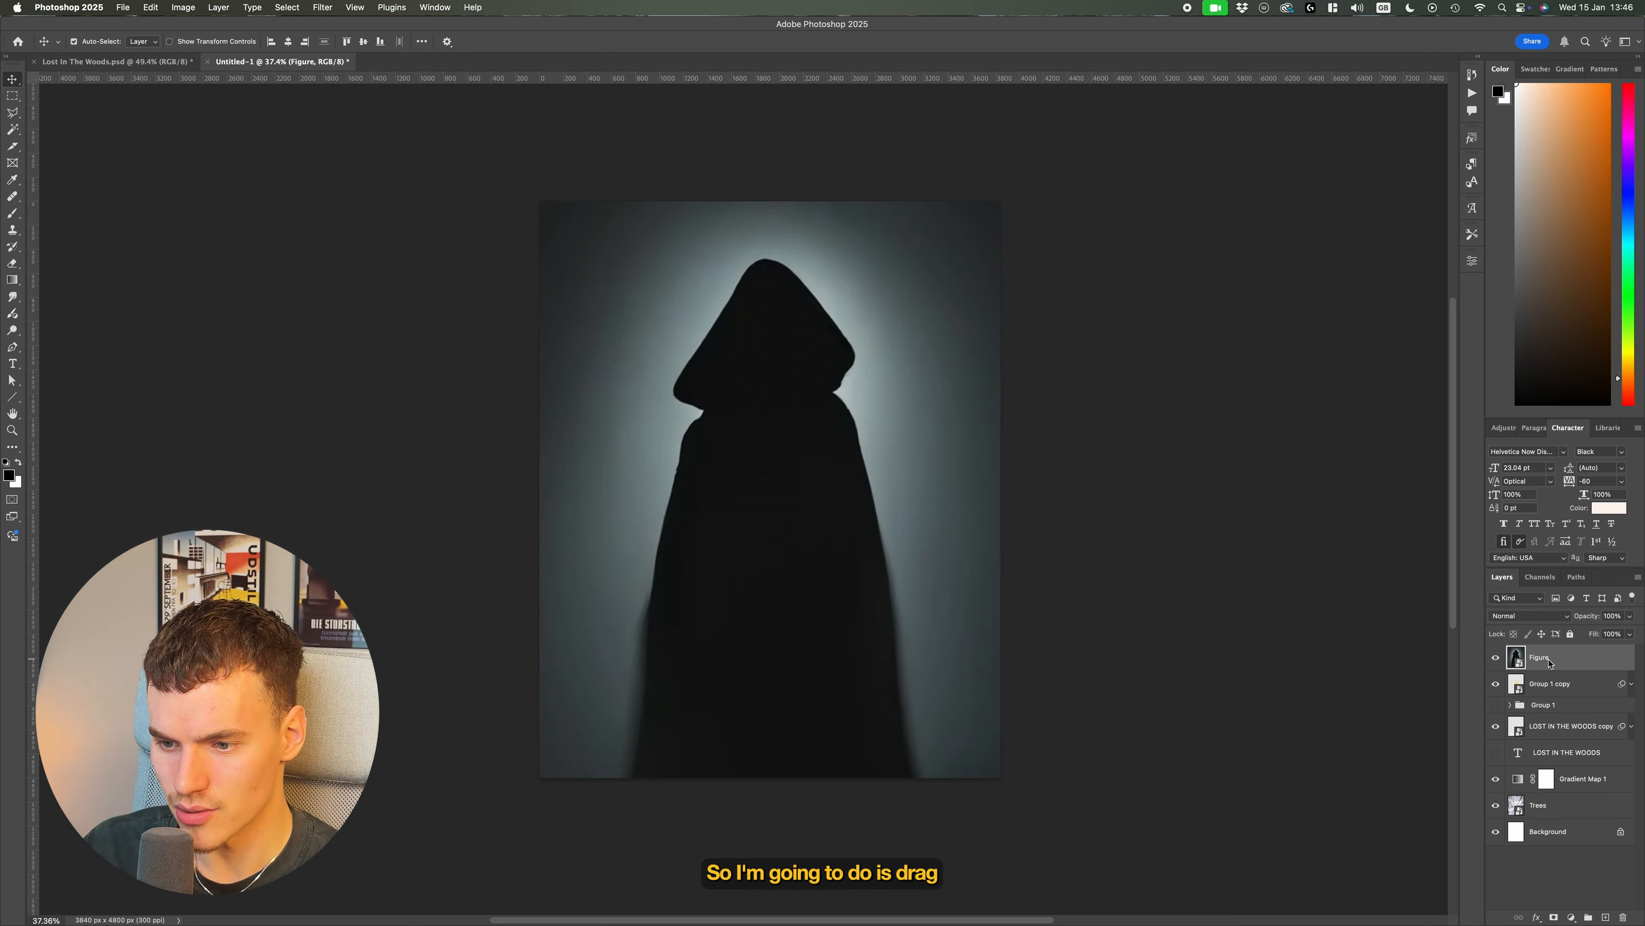
Move the Figure layer beneath Gradient Map 1 and set its blend mode to Difference
drag(1563, 665, 1568, 791)
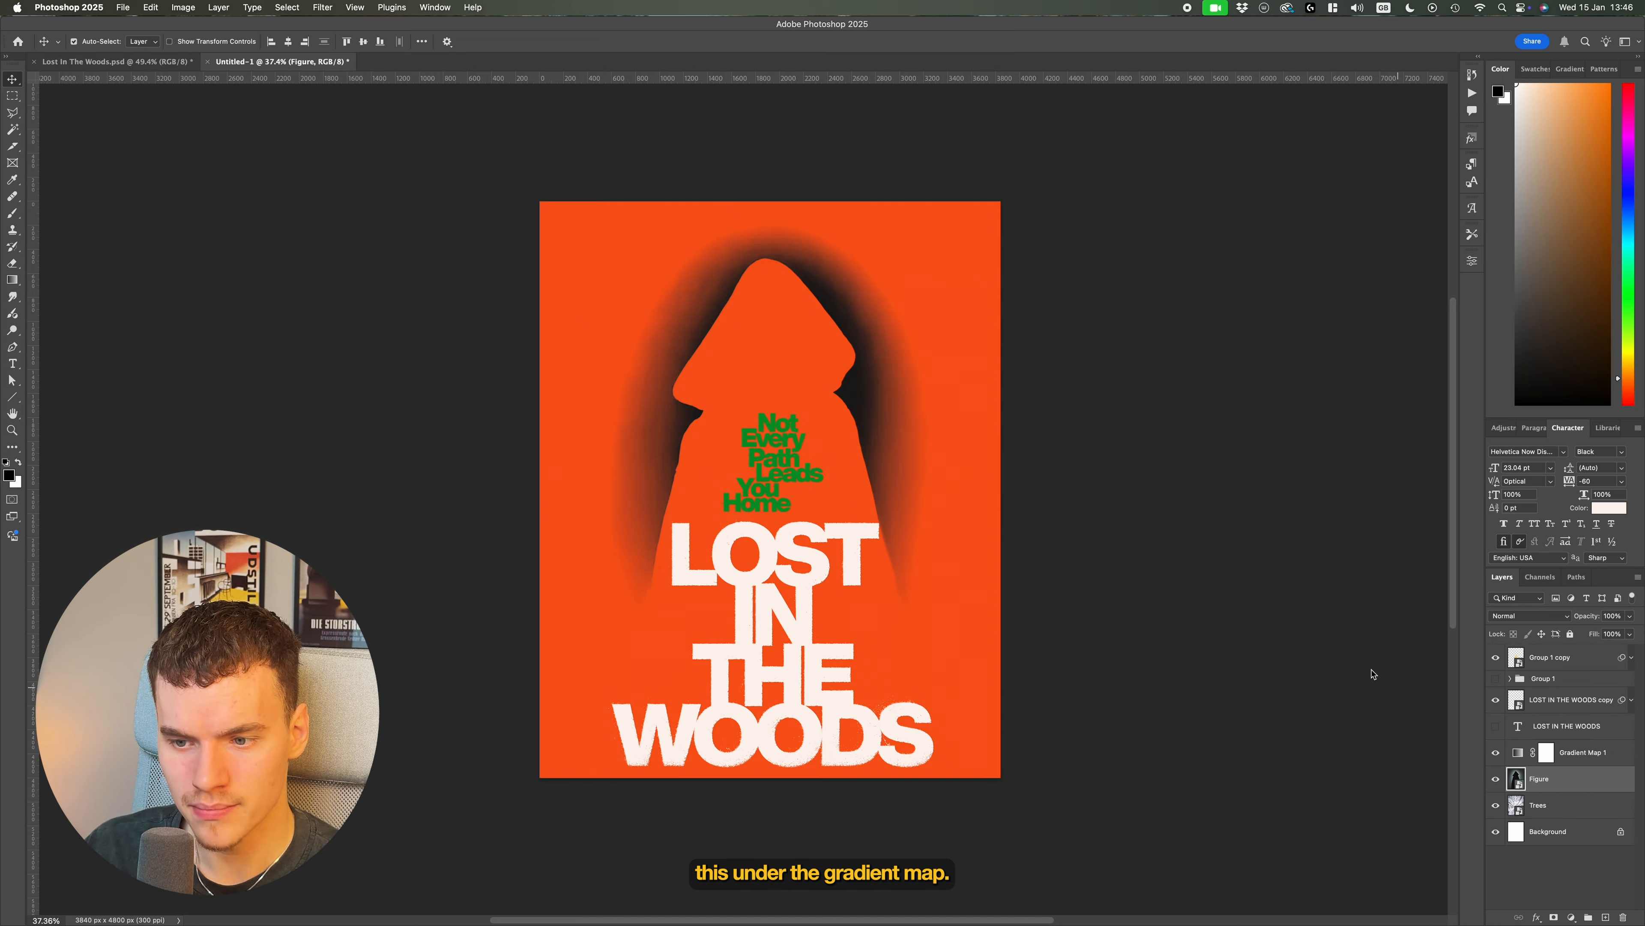
click(1516, 621)
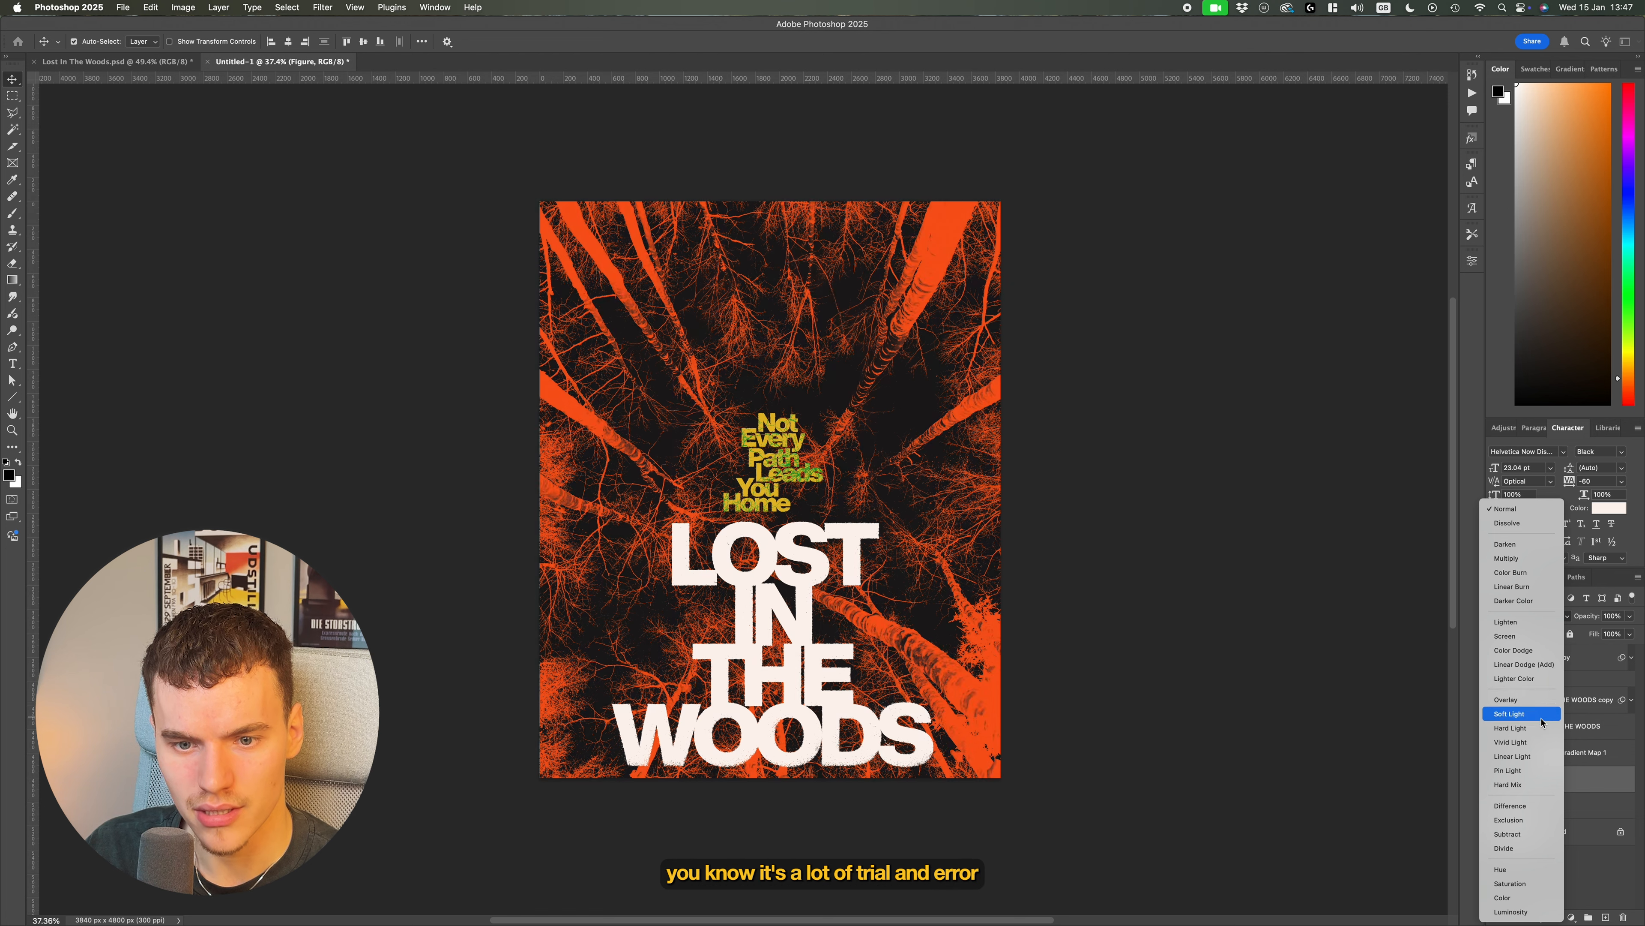
click(1529, 805)
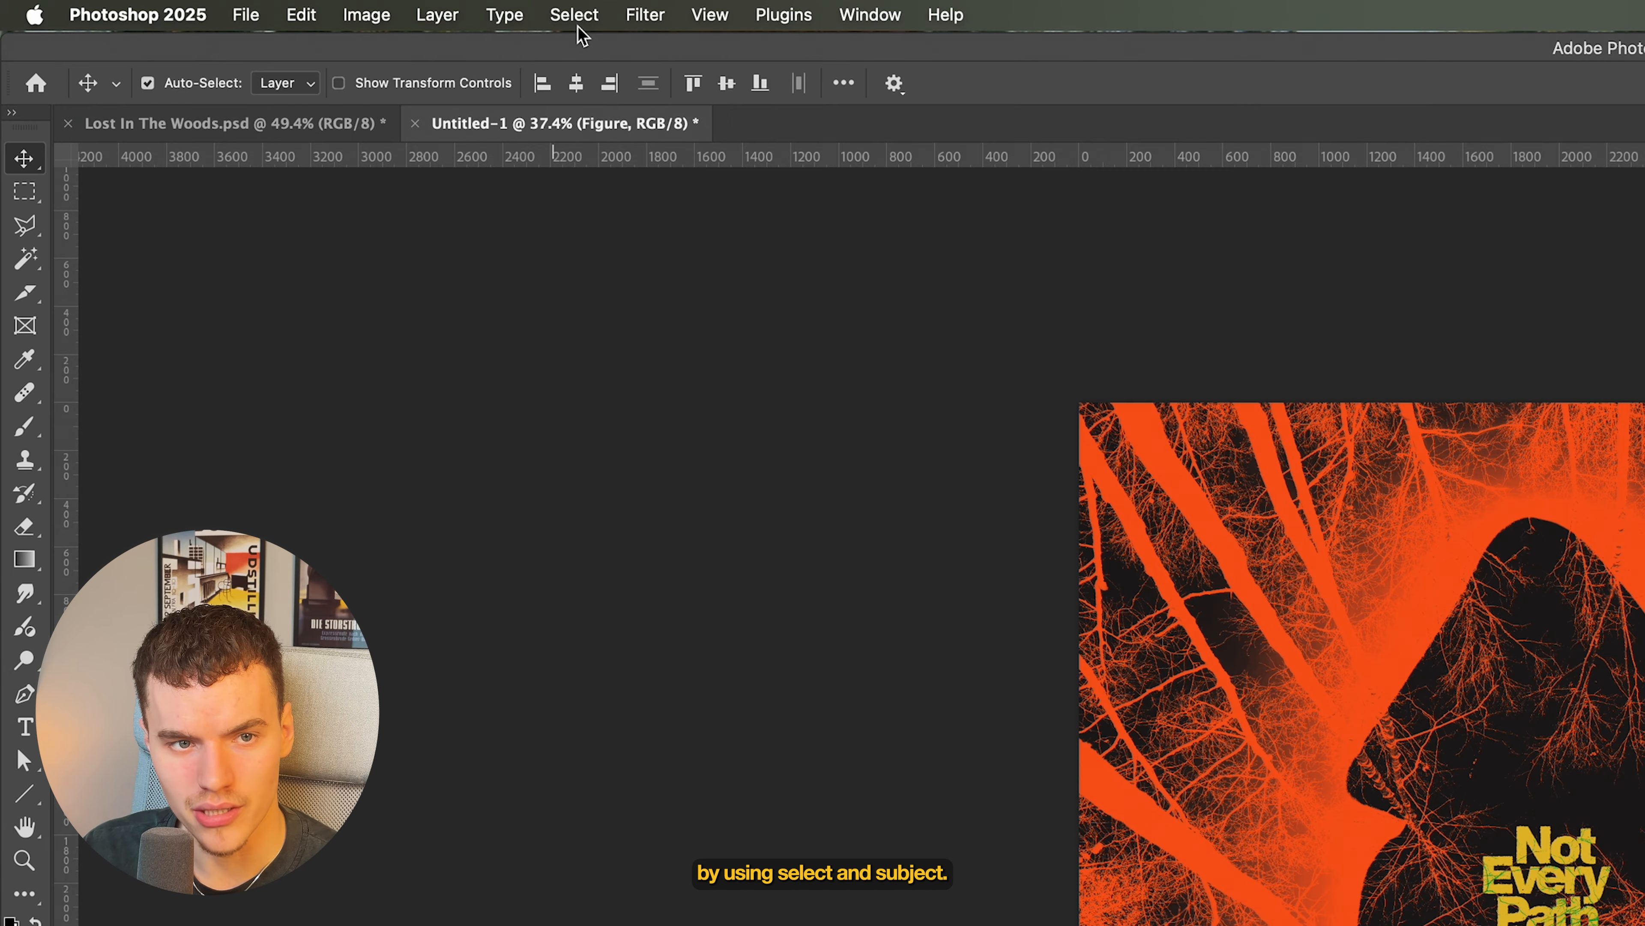
Select the hooded subject in the Figure layer and add a layer mask from that selection
click(287, 7)
click(660, 312)
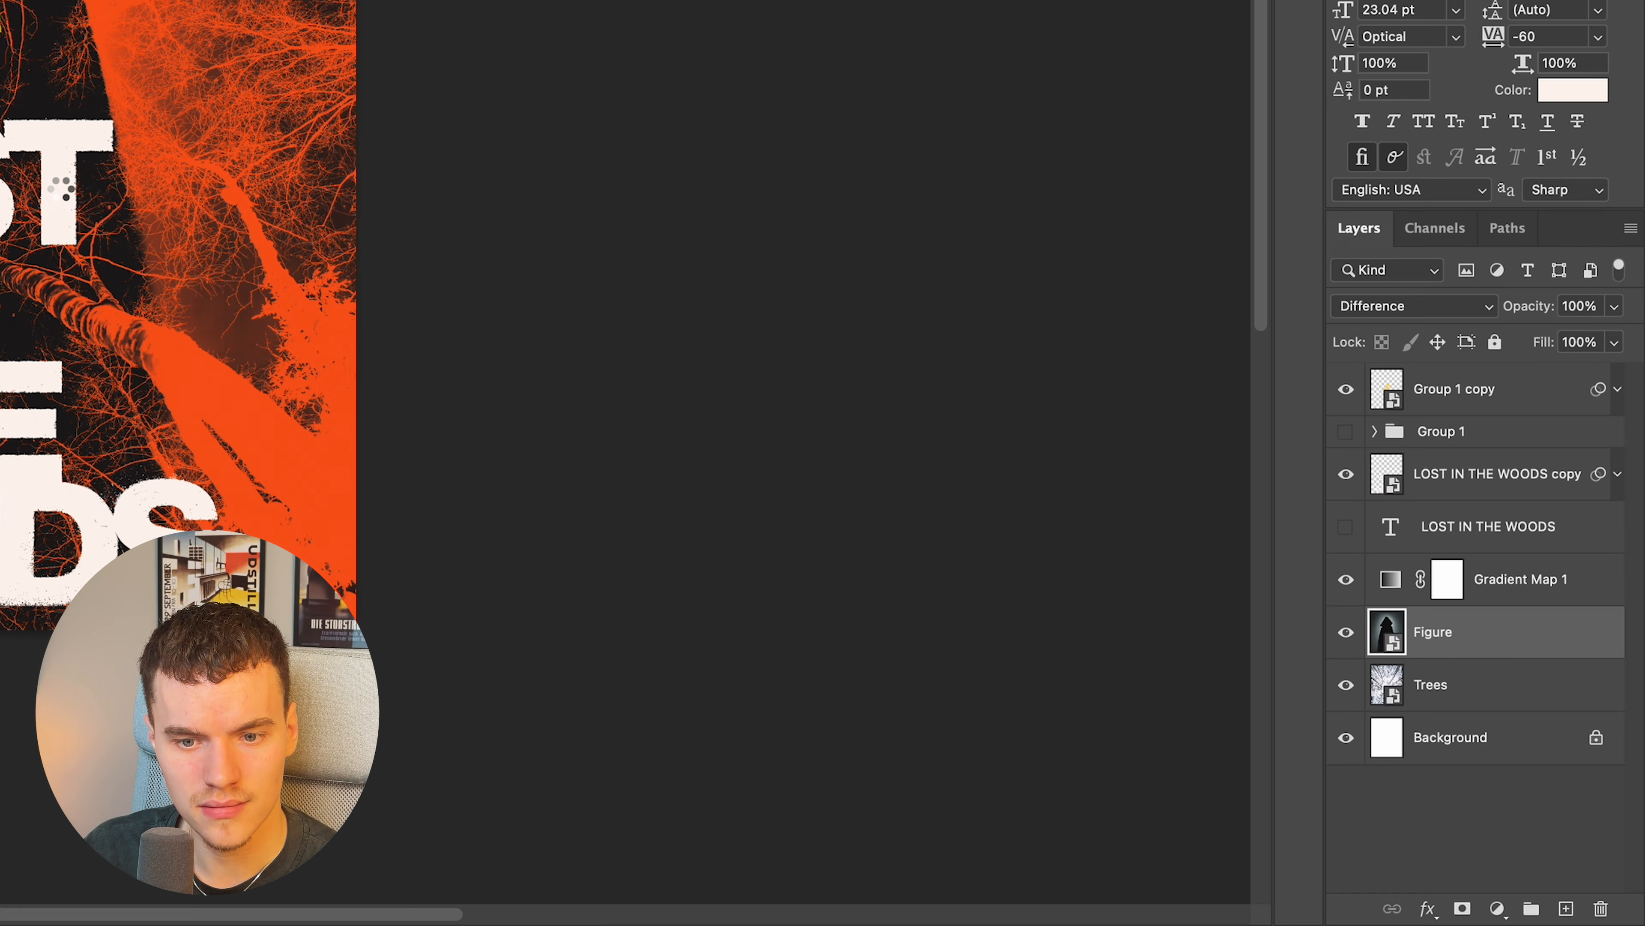
click(1462, 908)
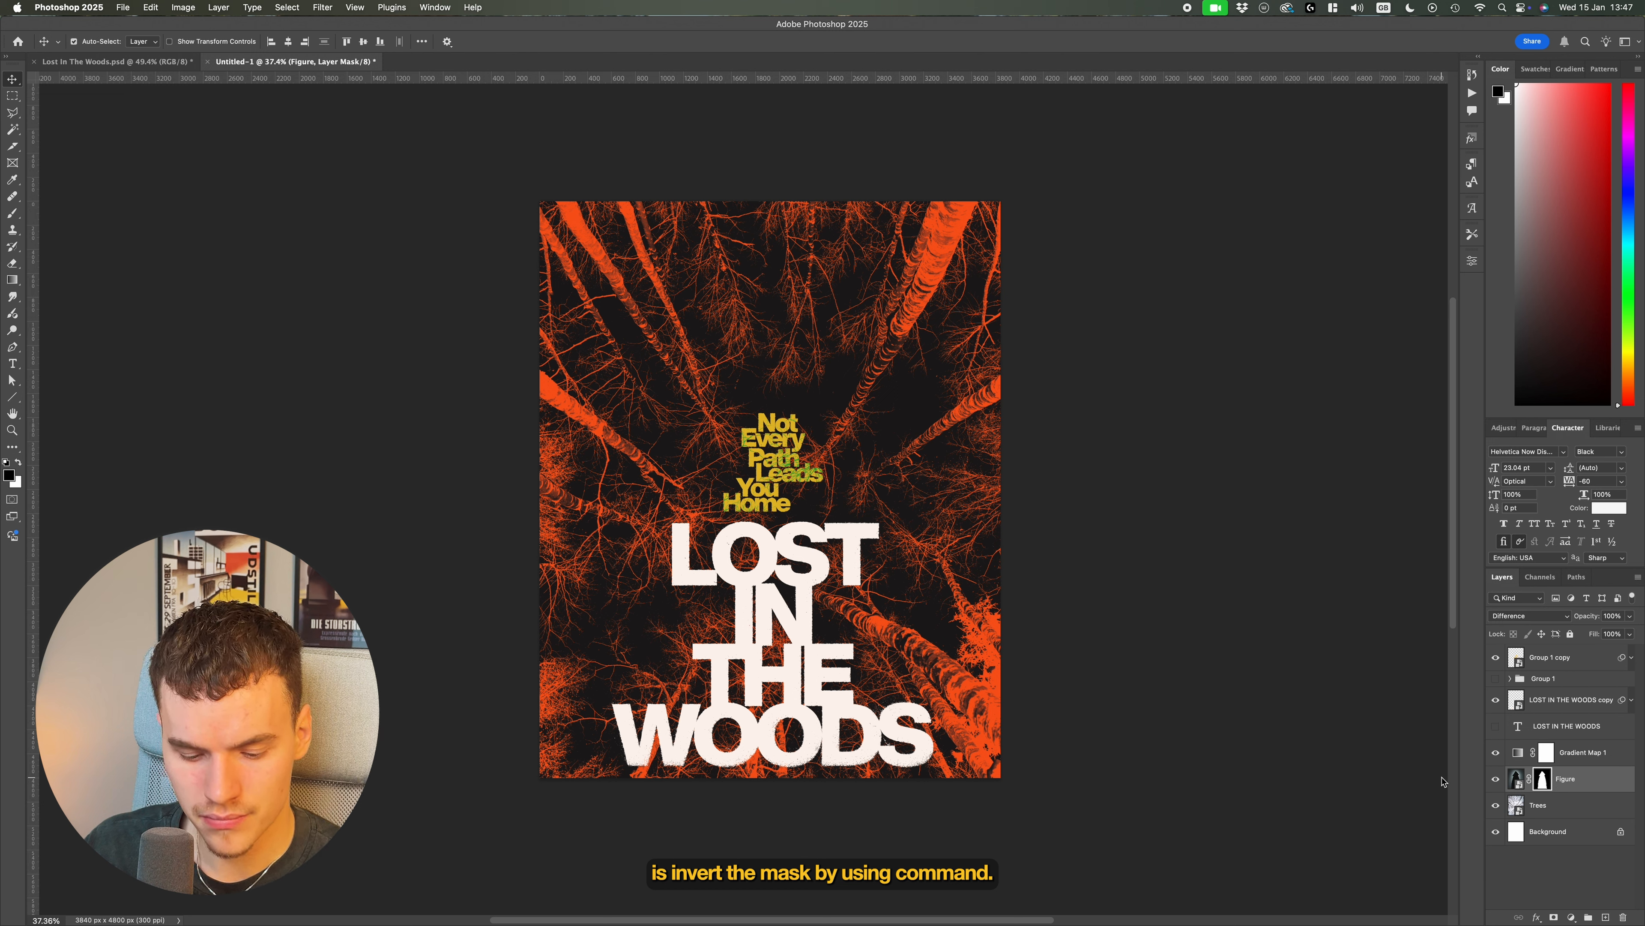
Invert the Figure layer's mask and set the layer's opacity to 60%
key(super+i)
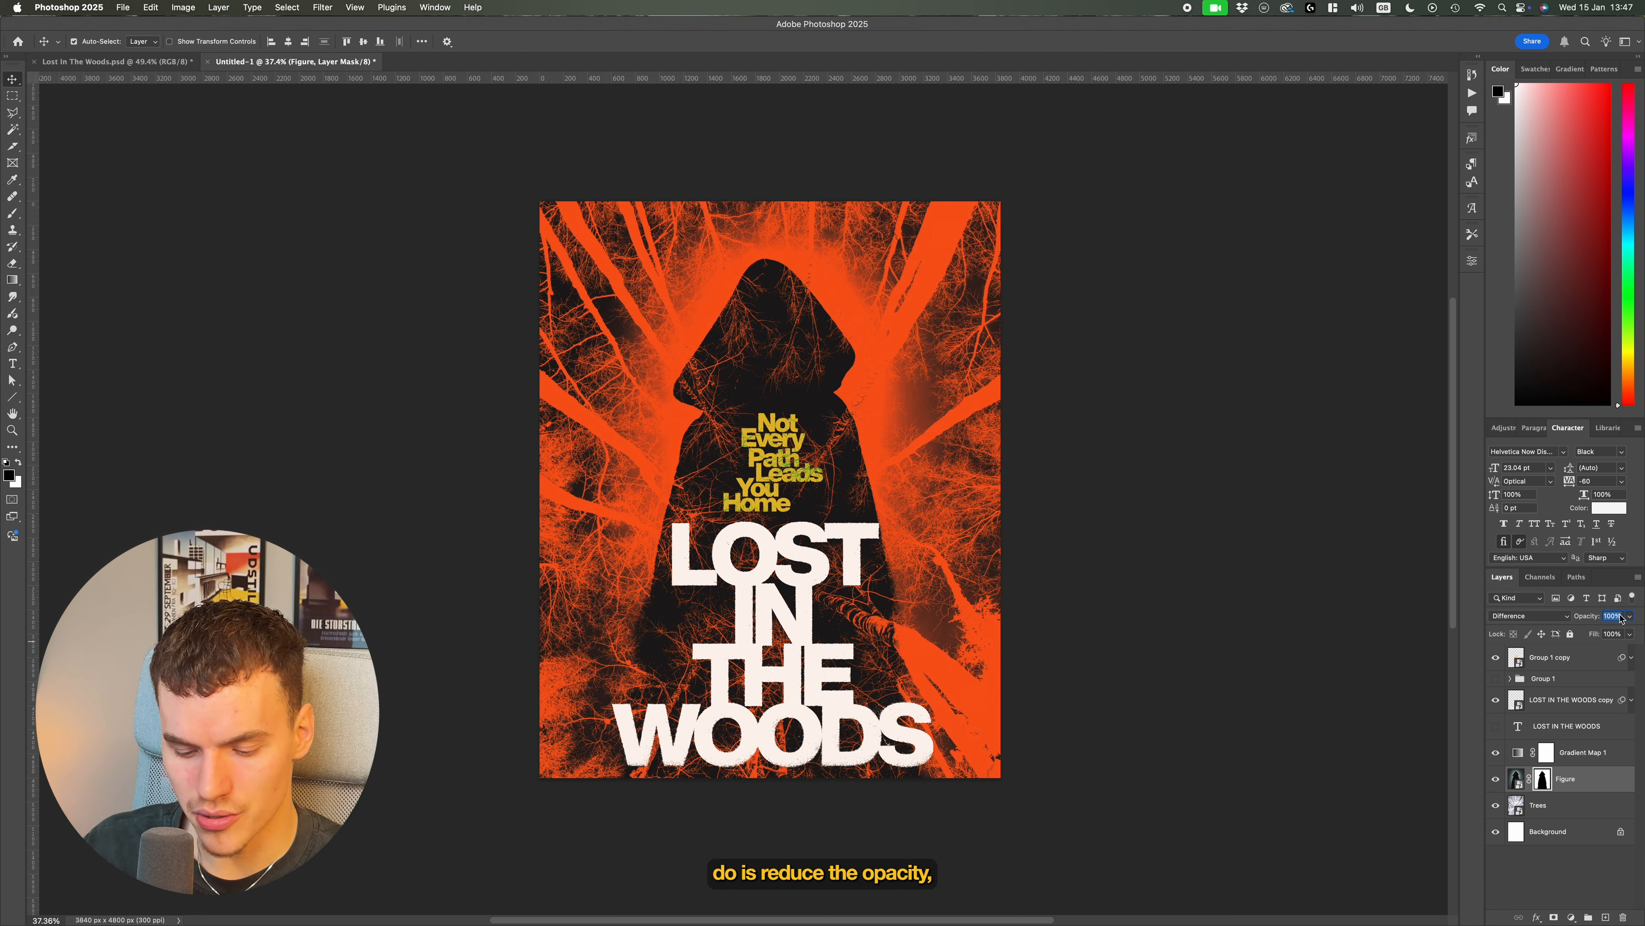
text(60)
key(Return)
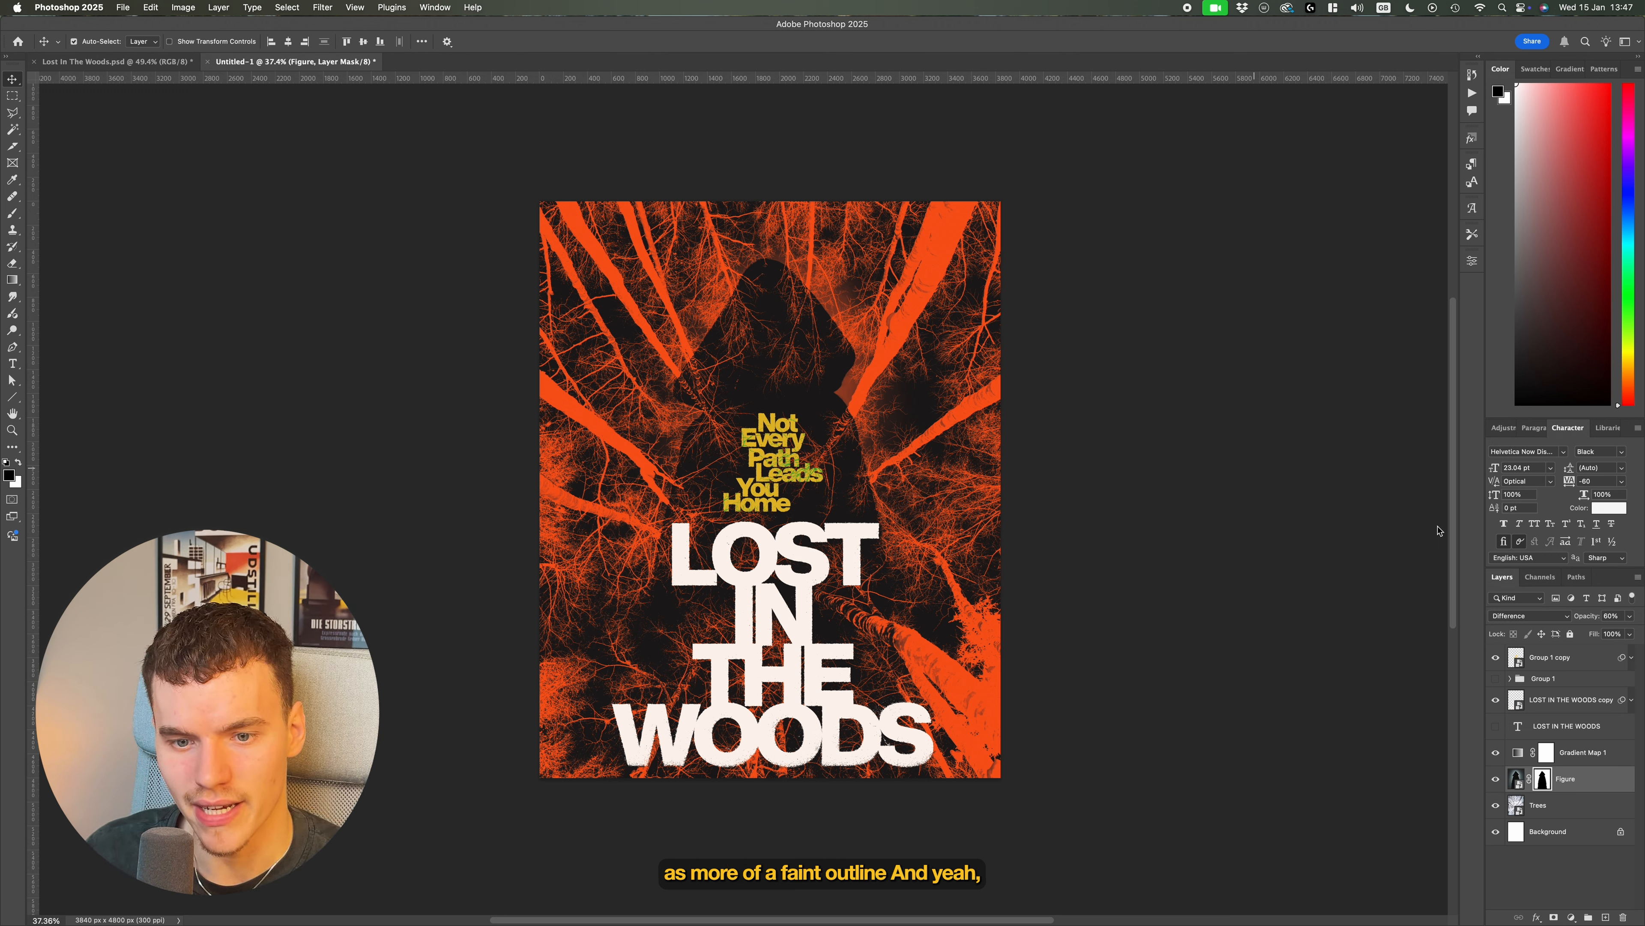
drag(1630, 621, 1621, 635)
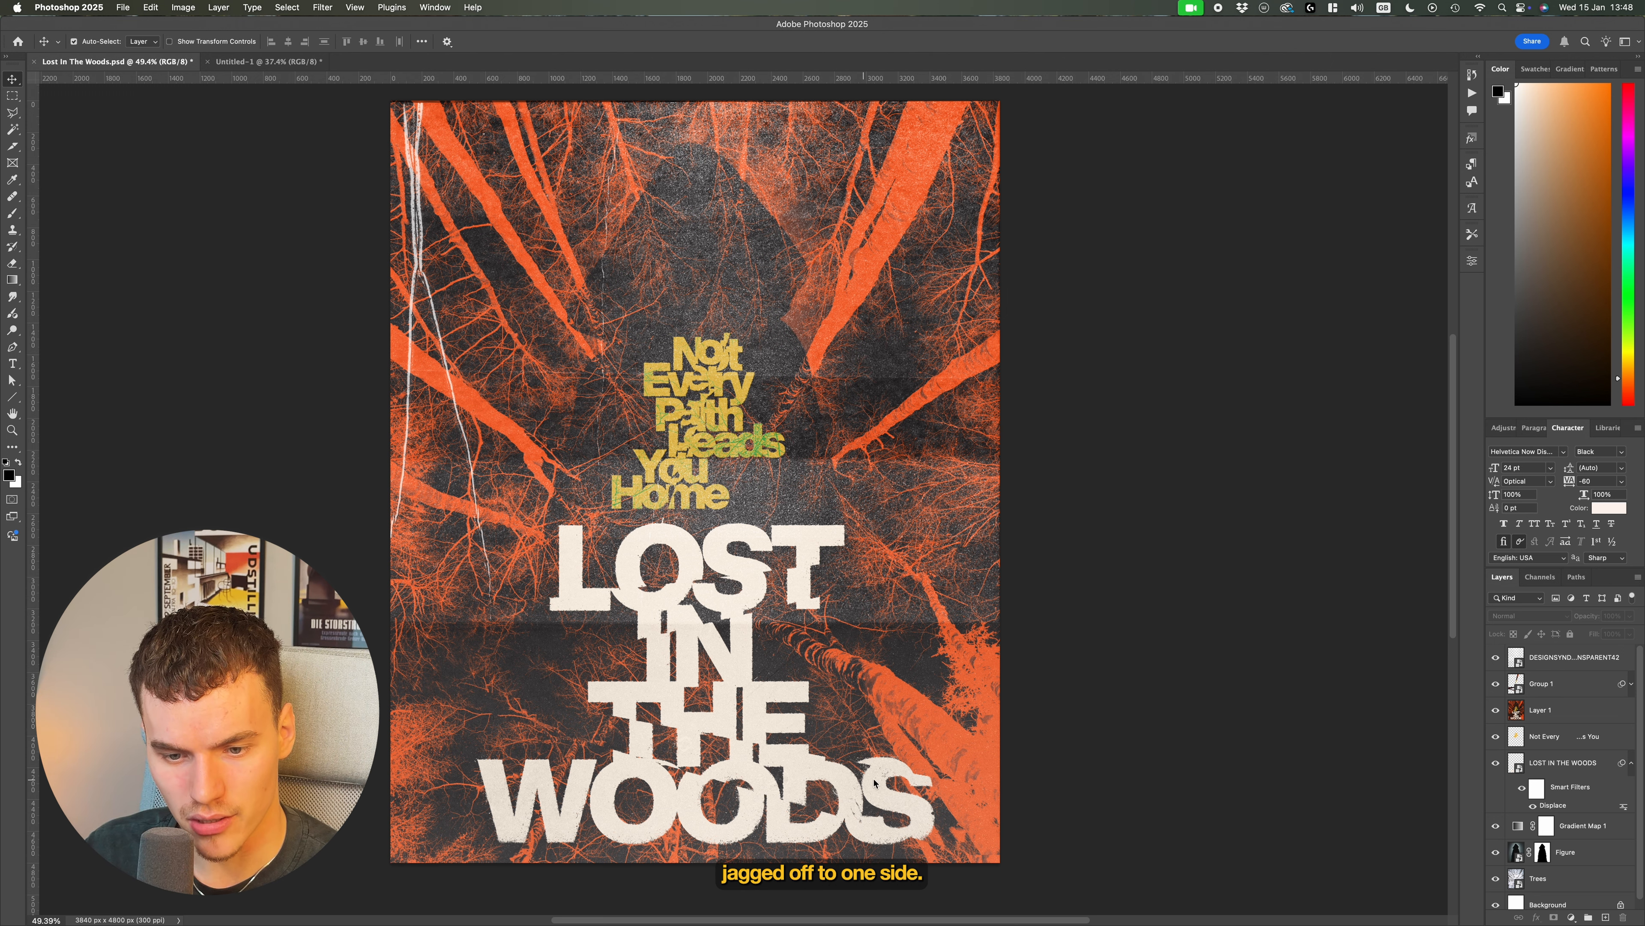
Check the jagged cuts in the Lost In The Woods.psd original, then stamp all visible layers of Untitled-1 into a new top layer
scroll(736, 477, down, 1)
scroll(738, 481, up, 1)
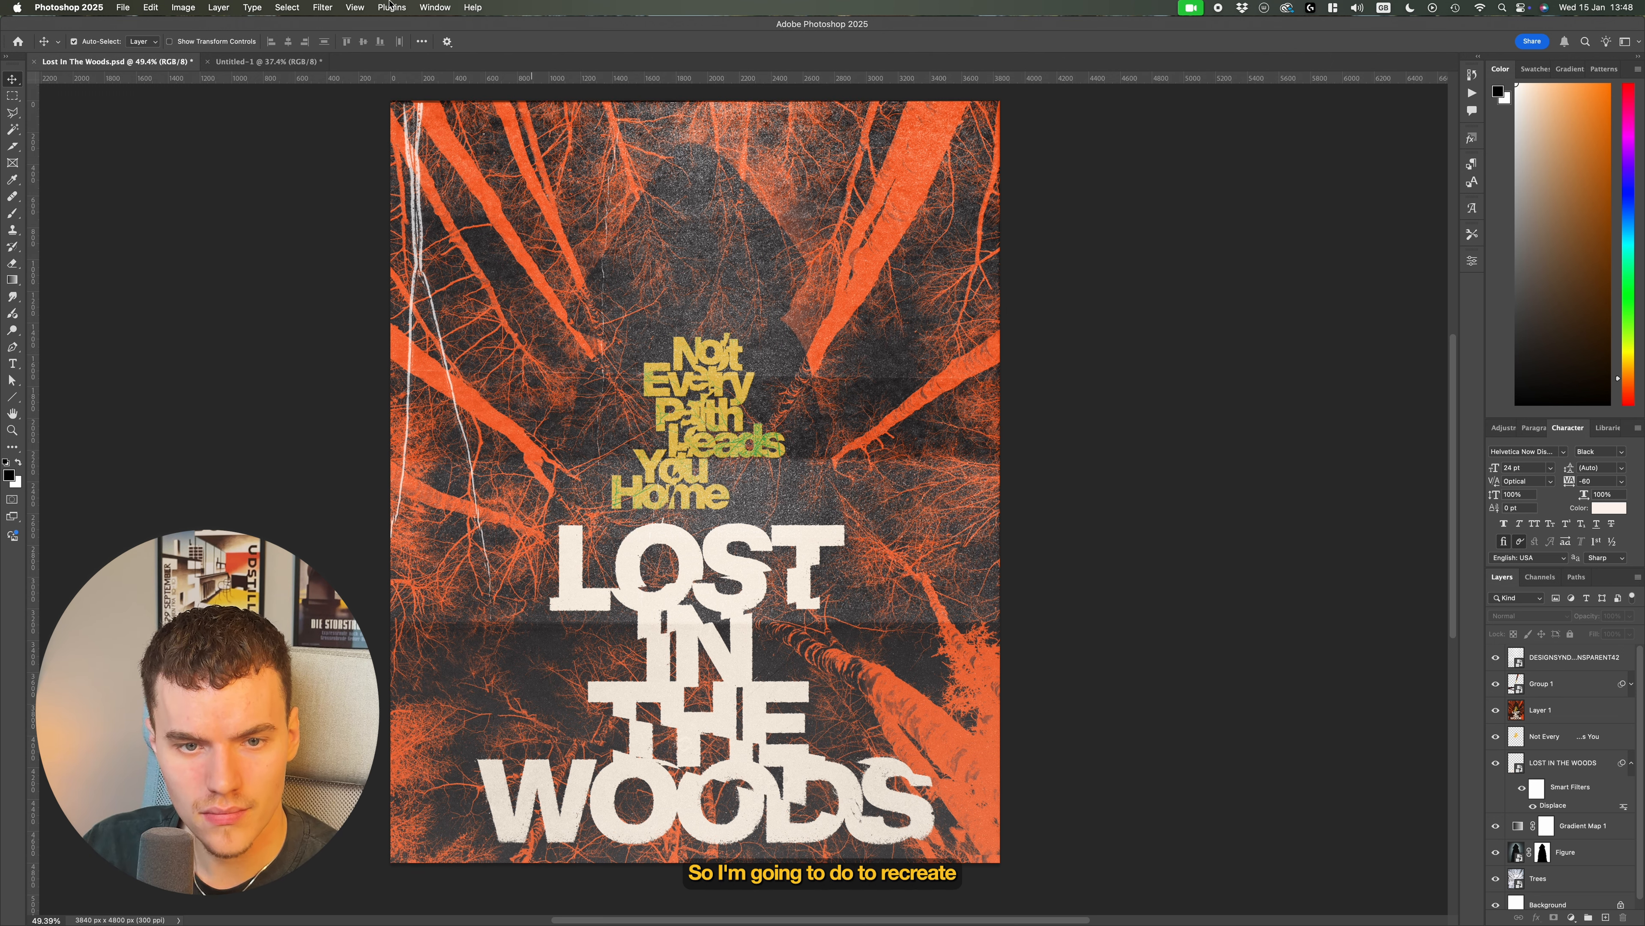
click(269, 61)
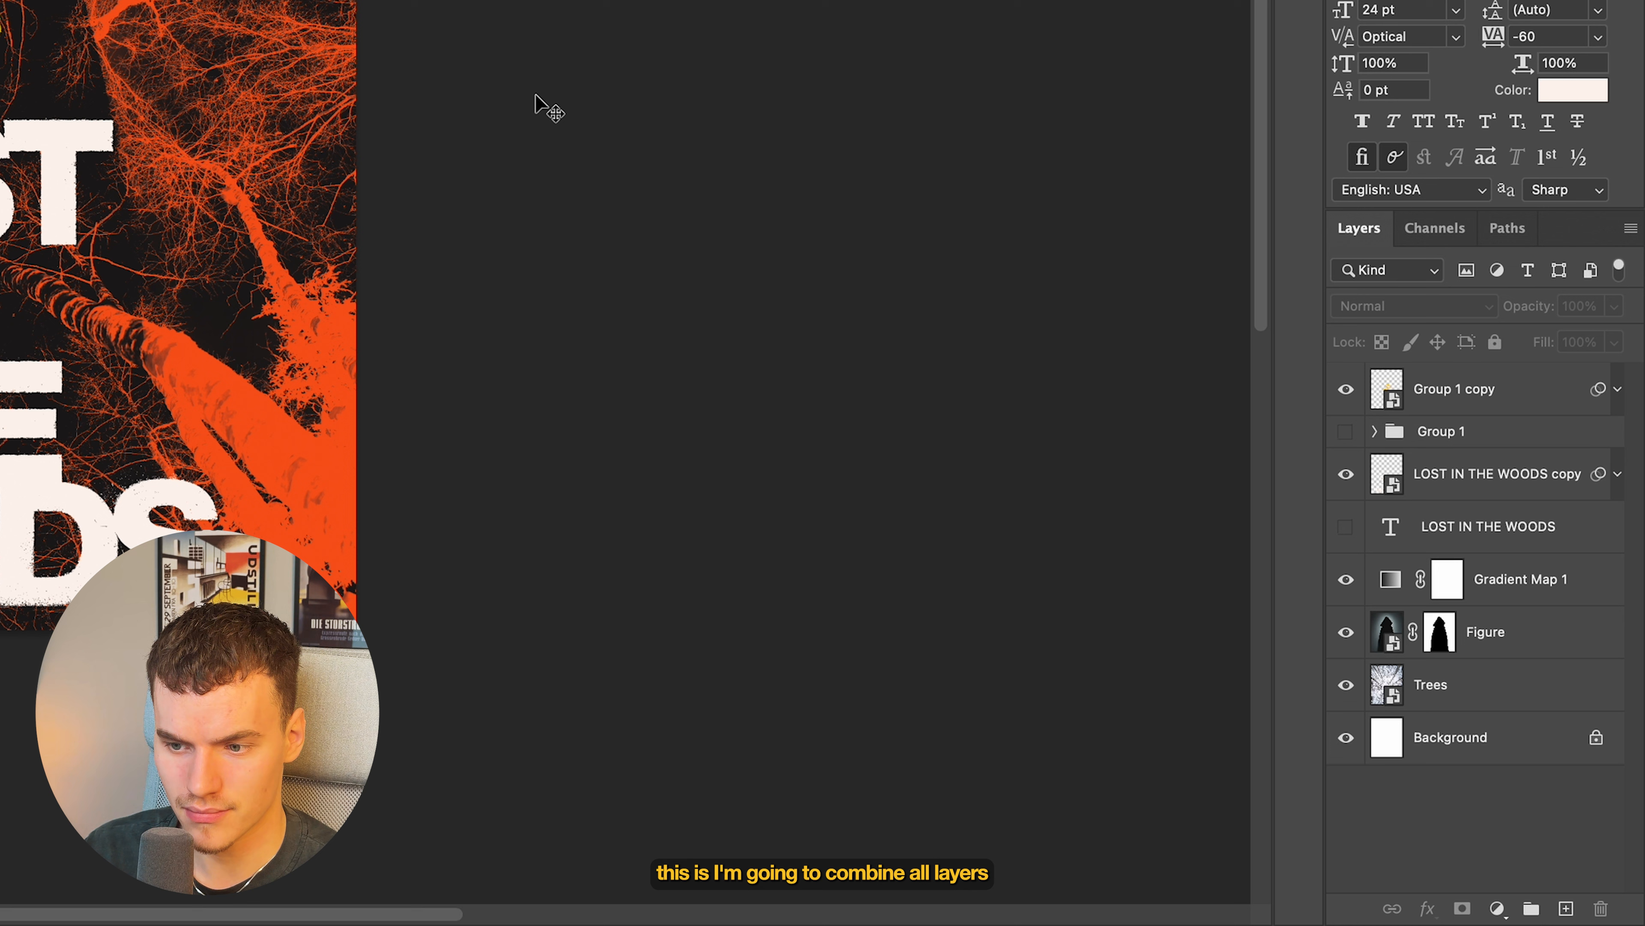
scroll(1091, 512, up, 1)
key(super+plus)
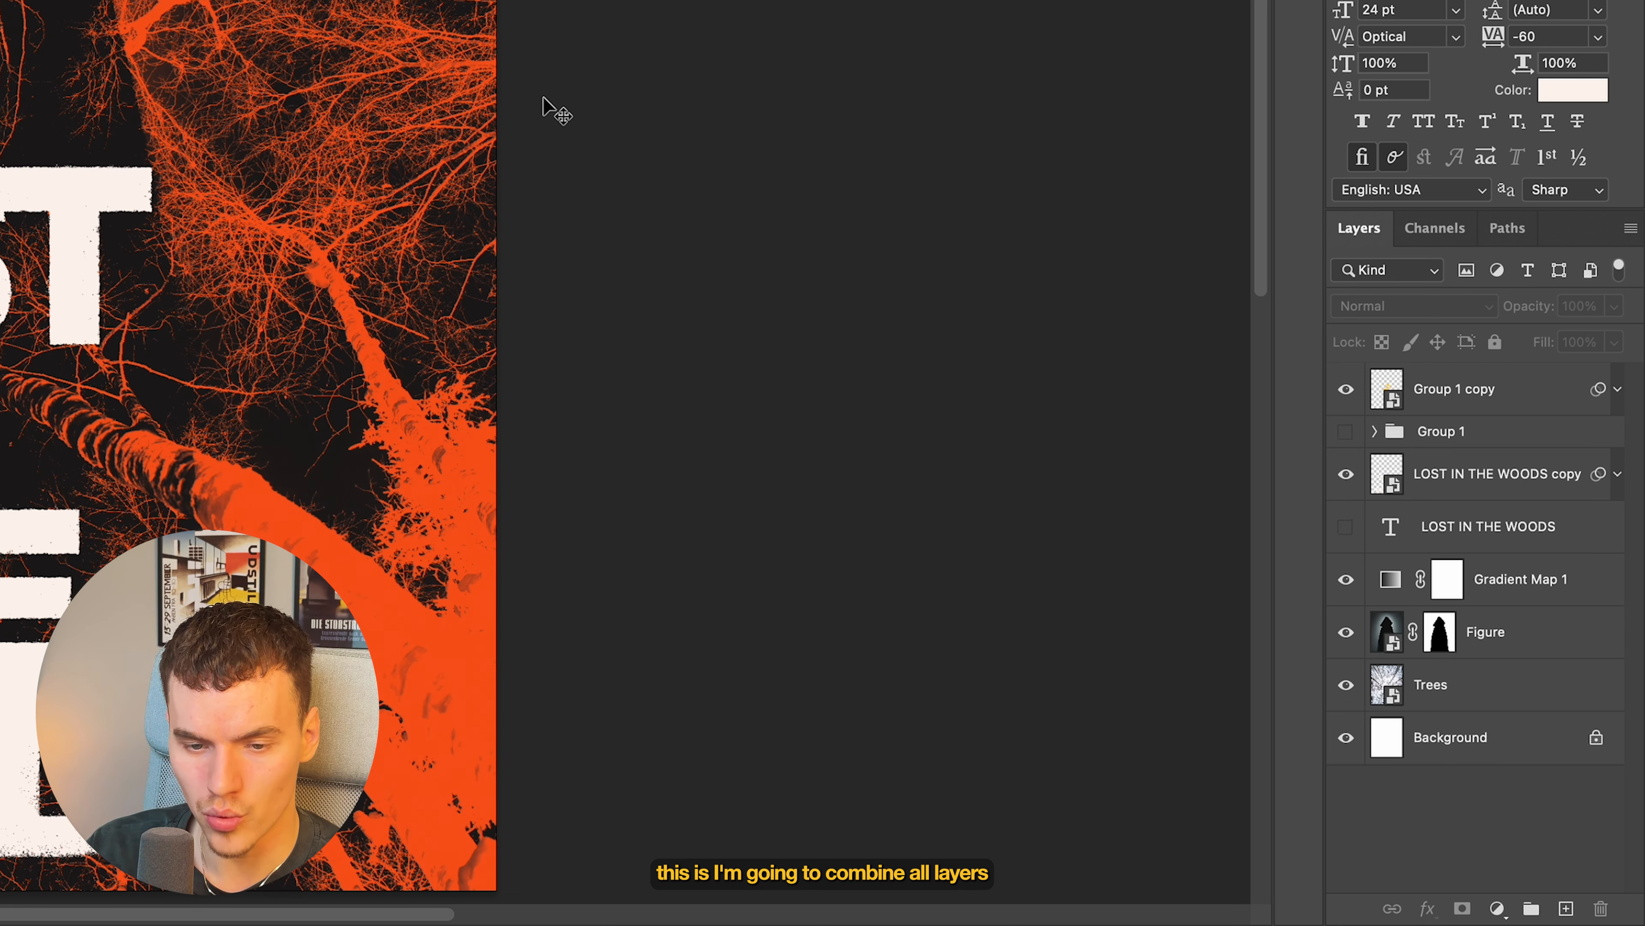
key(super+0)
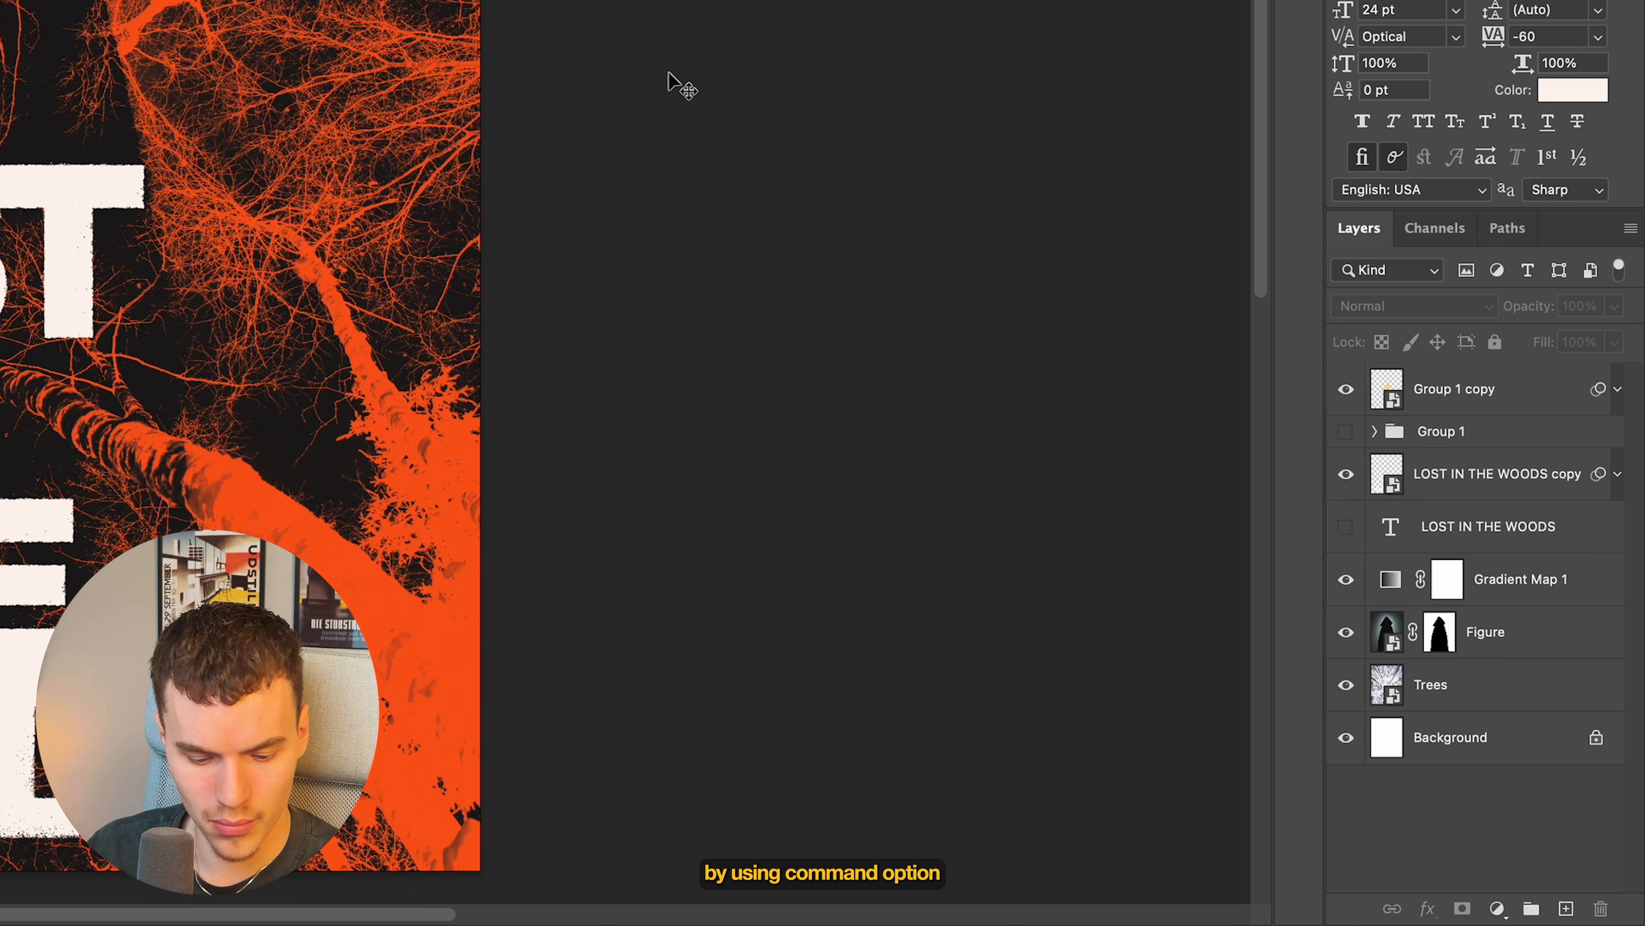
key(super+alt+shift+e)
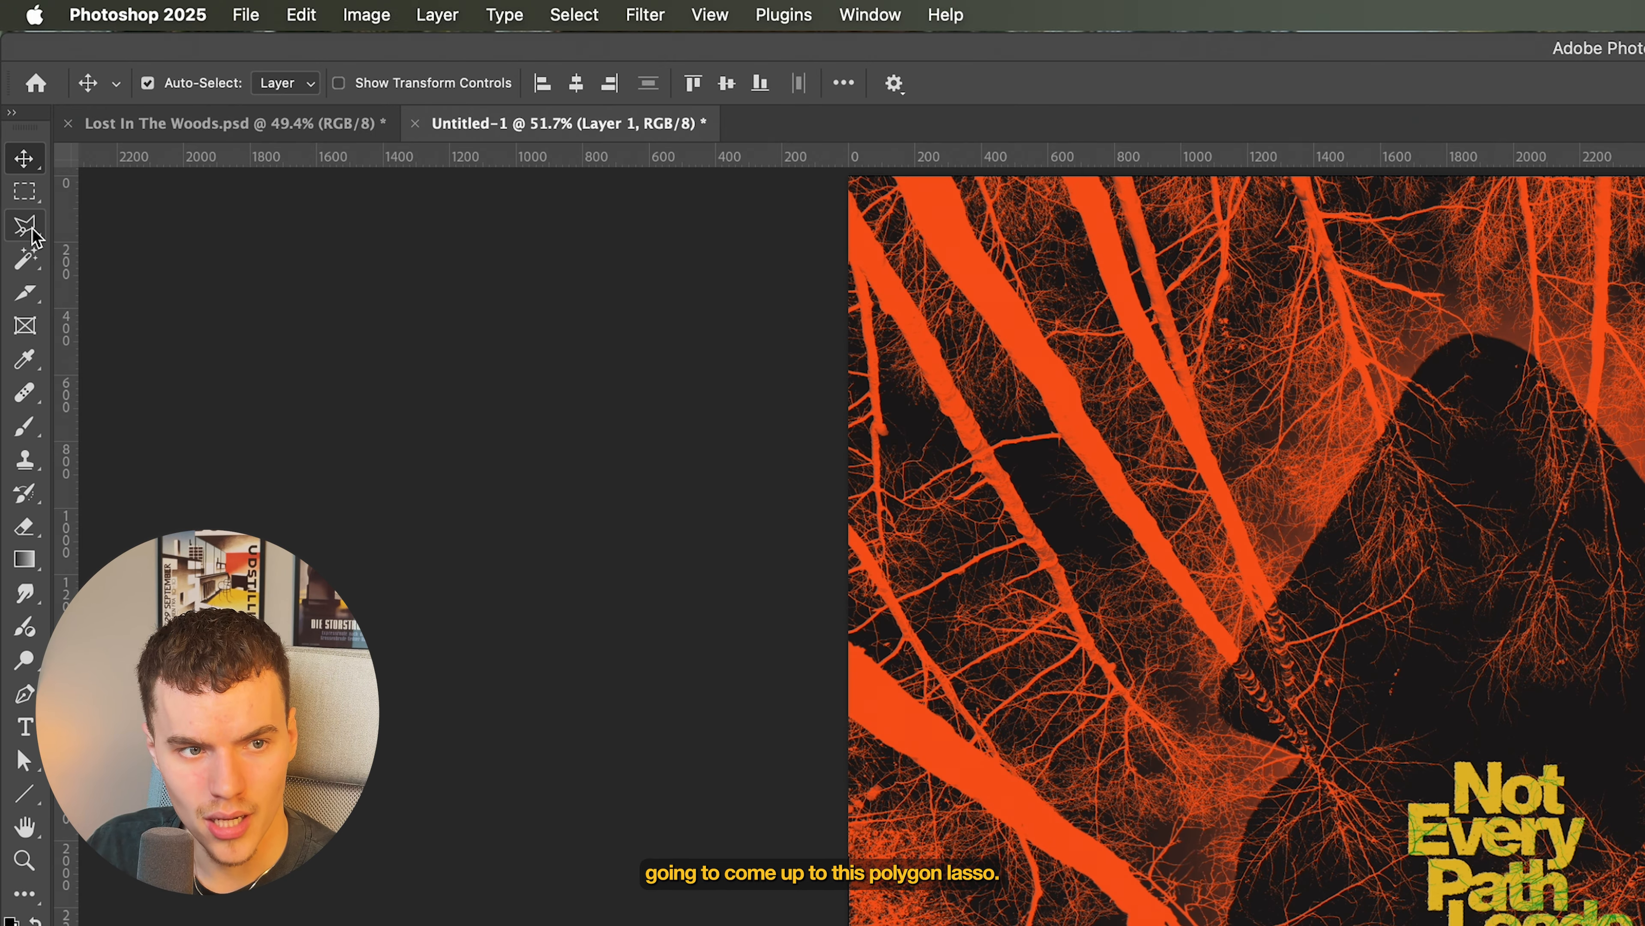
Outline a thin slanted triangle across the word WOODS on the merged layer with the Polygonal Lasso tool
click(27, 227)
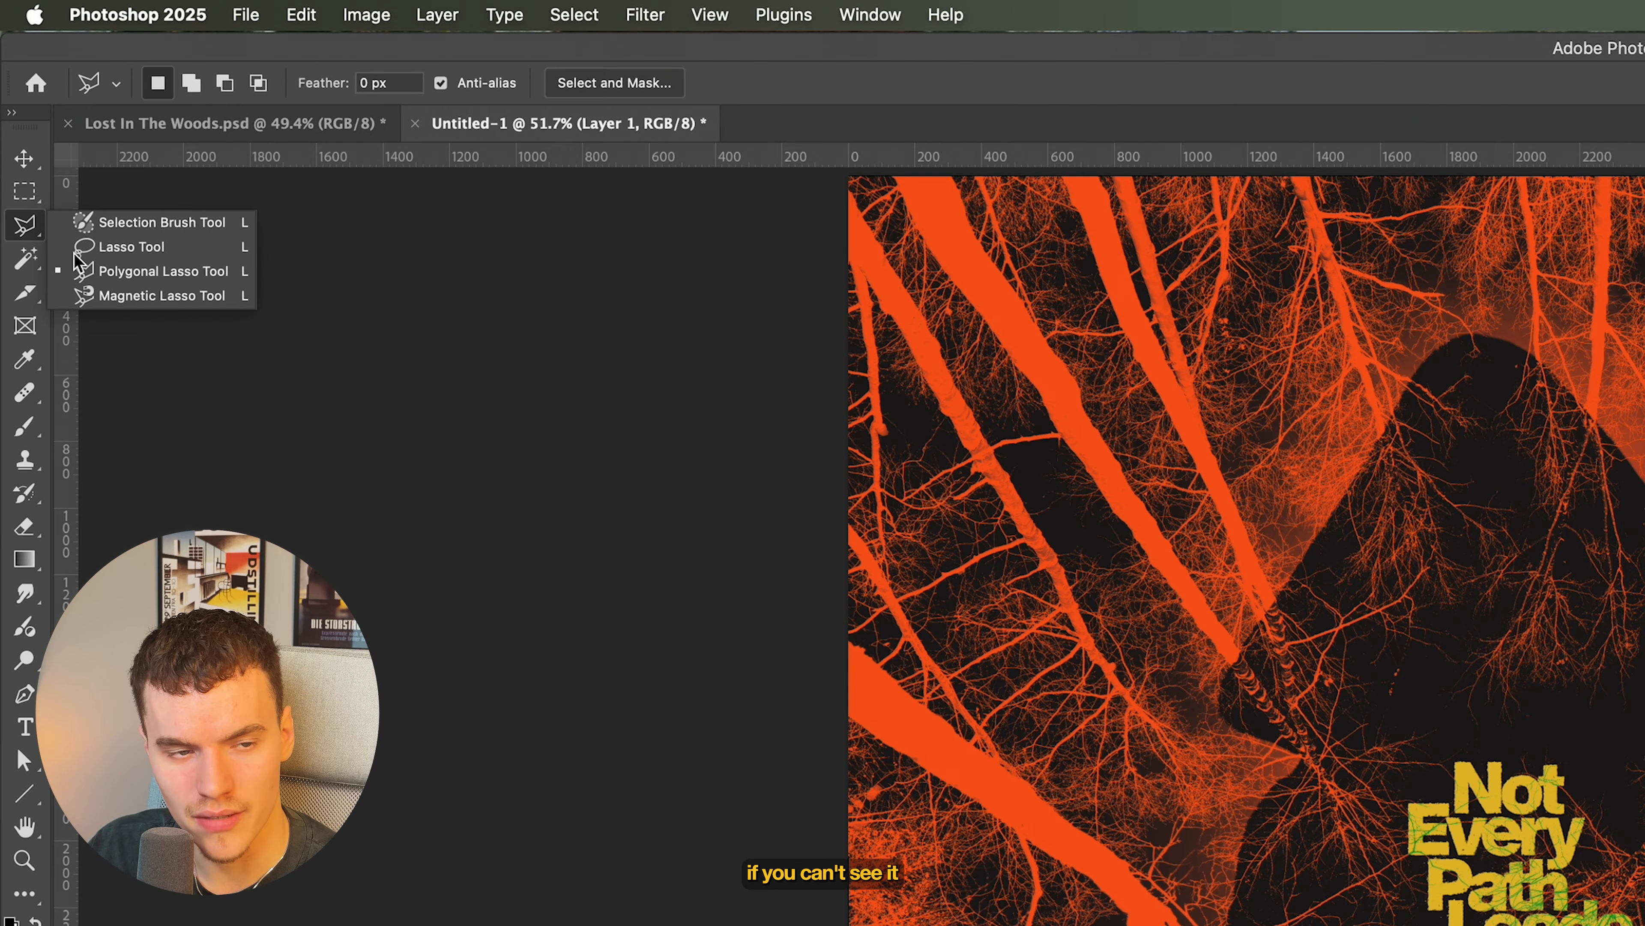
click(26, 228)
click(26, 228)
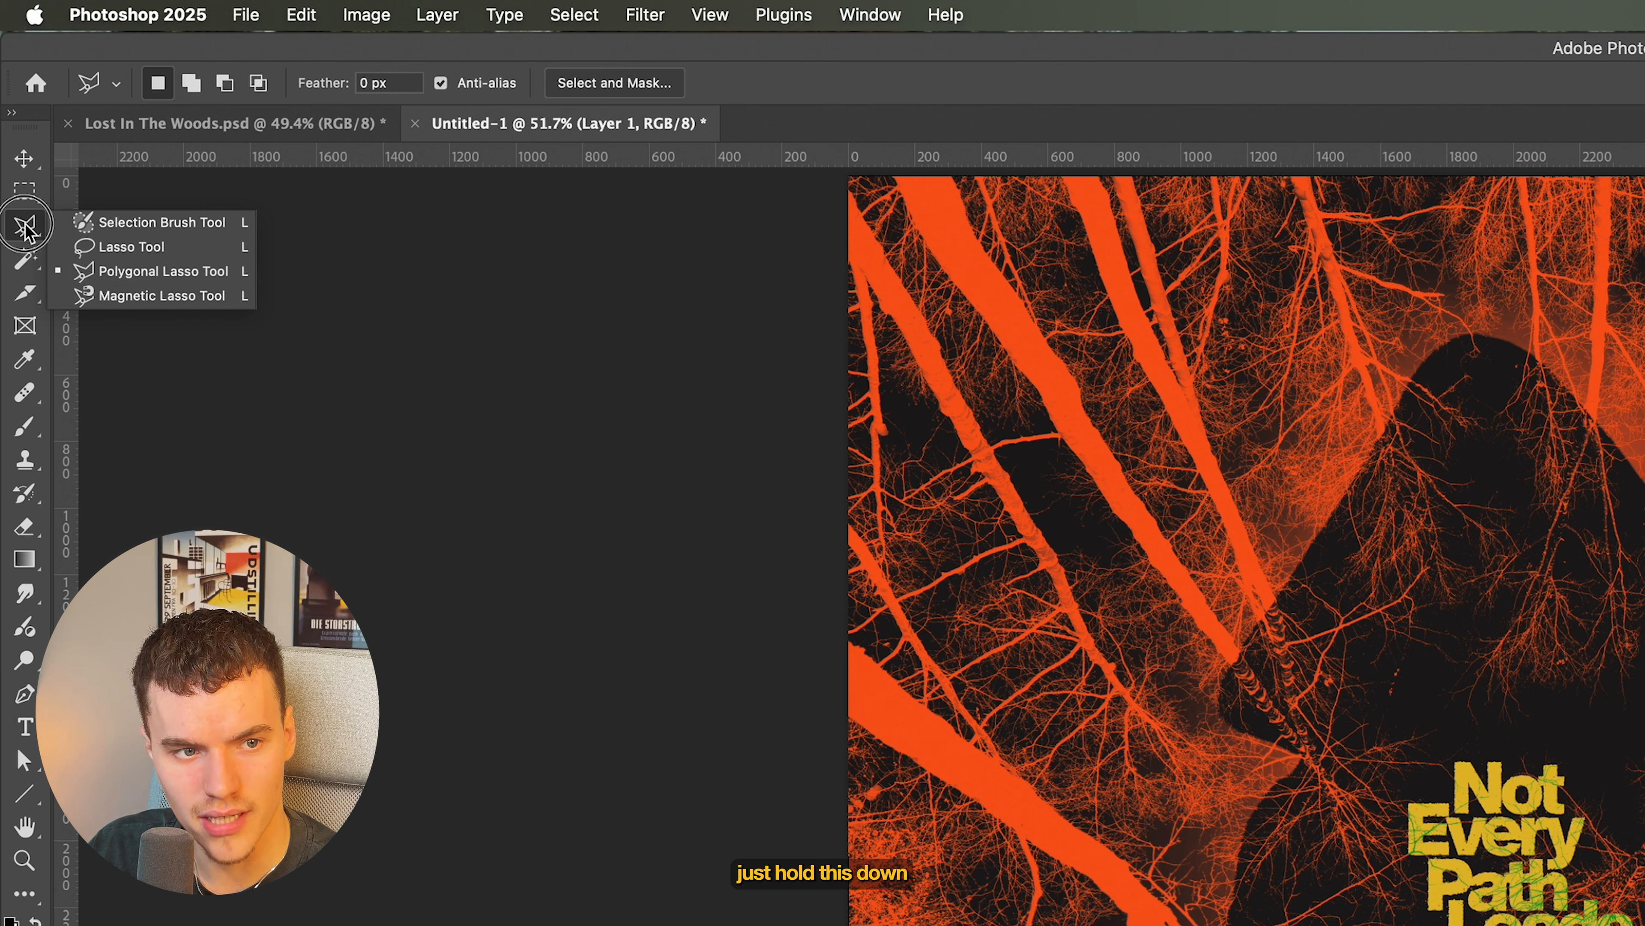
click(129, 272)
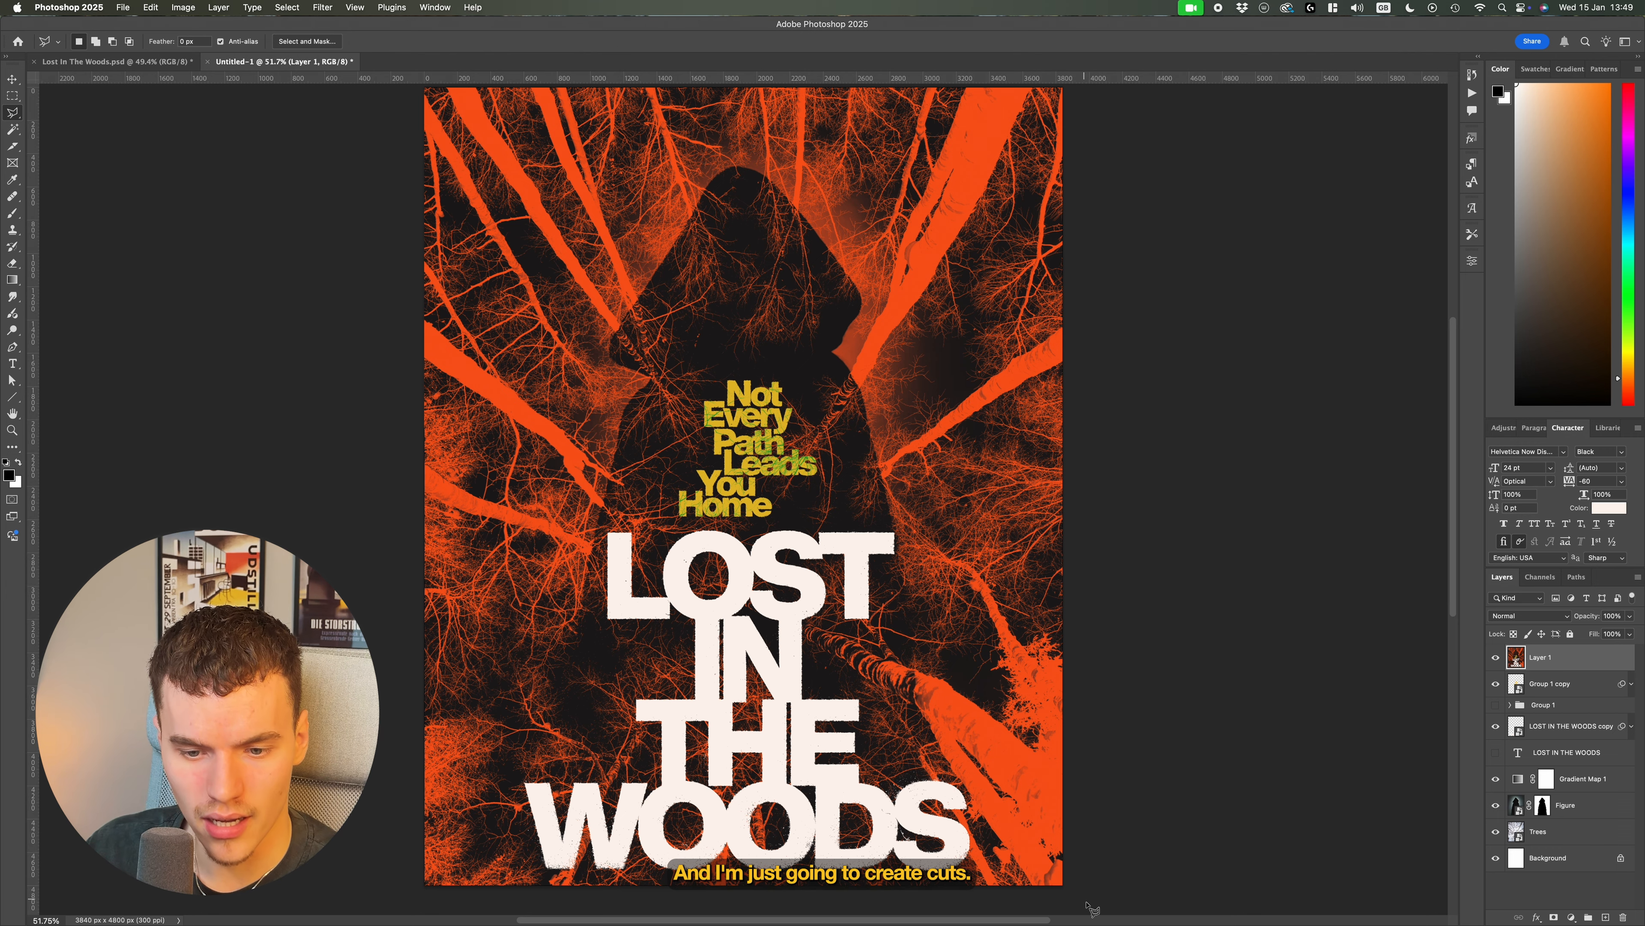
click(1087, 901)
click(397, 727)
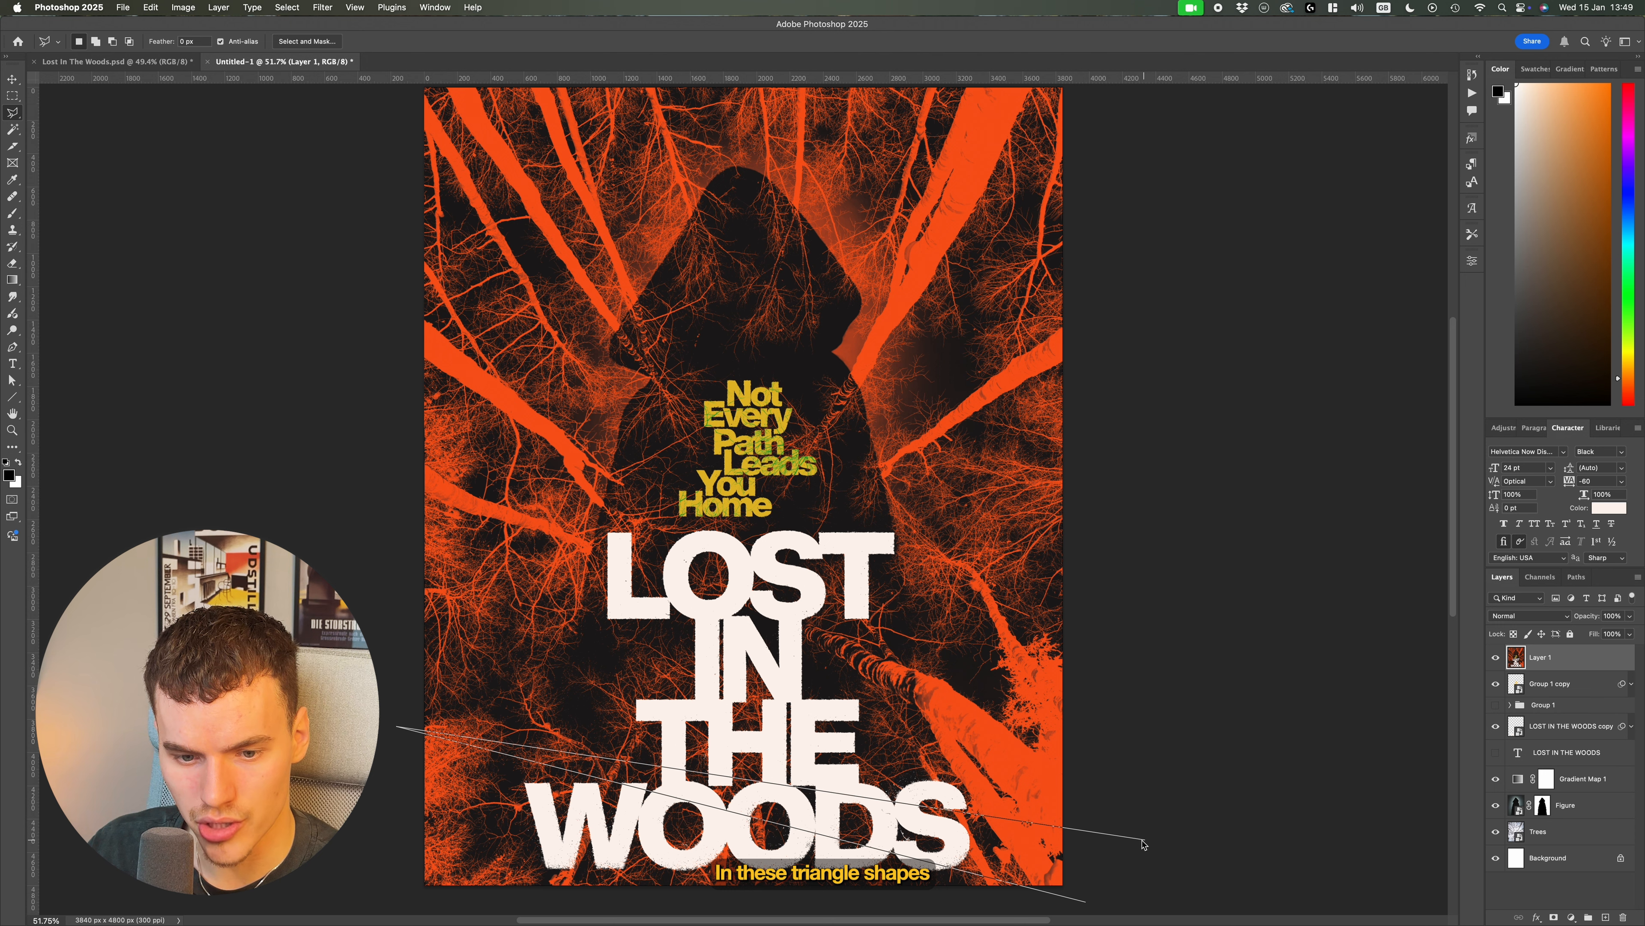
double_click(1143, 844)
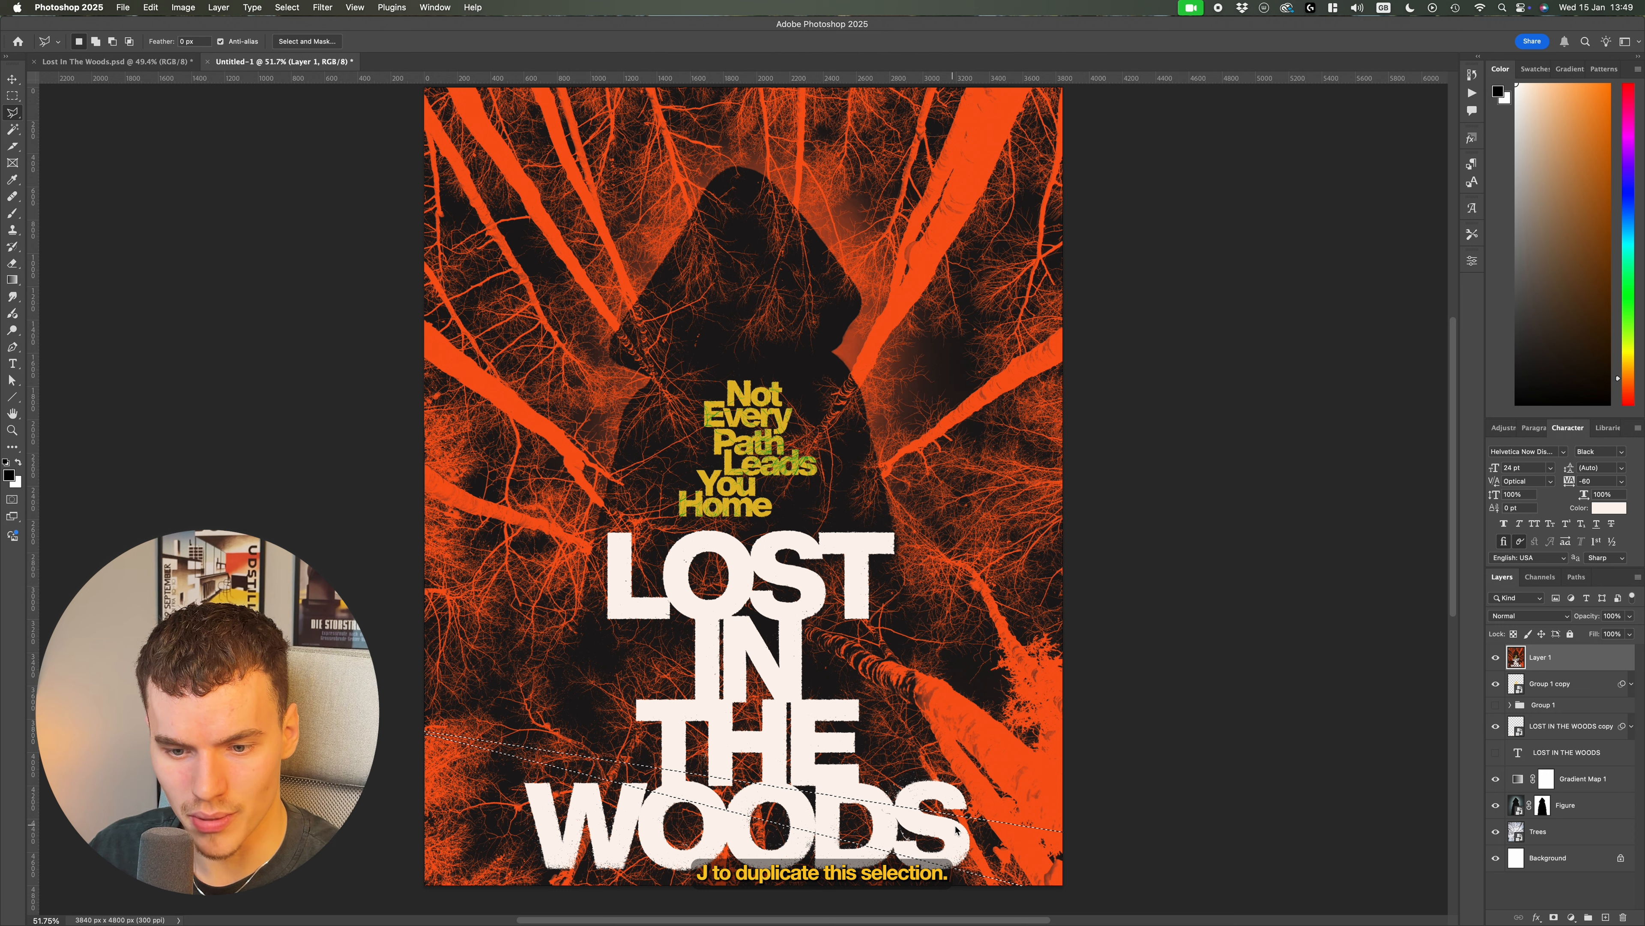
Copy the selected sliver to its own layer and shift it slightly so the letters of WOODS look cut and misaligned
key(ctrl+j)
key(v)
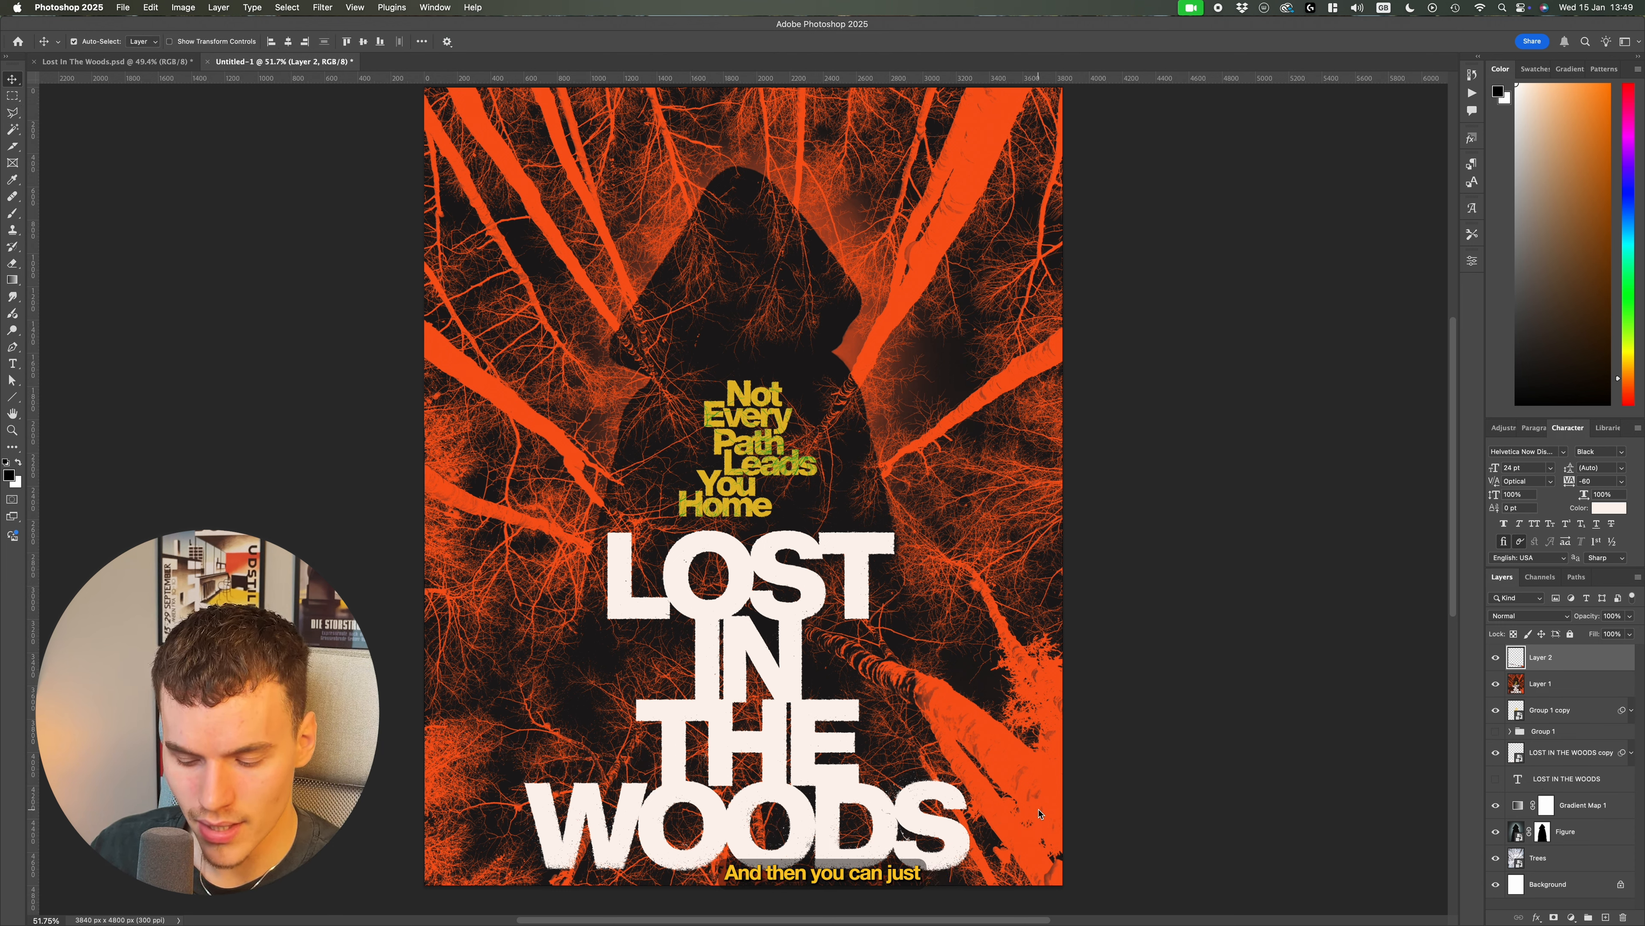
key(Up)
key(Up)
key(Up)
key(Up)
key(Up)
key(Up)
key(Up)
key(Up)
key(Up)
key(Up)
key(Up)
key(Up)
key(Up)
key(Up)
key(Up)
key(Up)
key(Up)
key(Up)
key(Up)
key(Up)
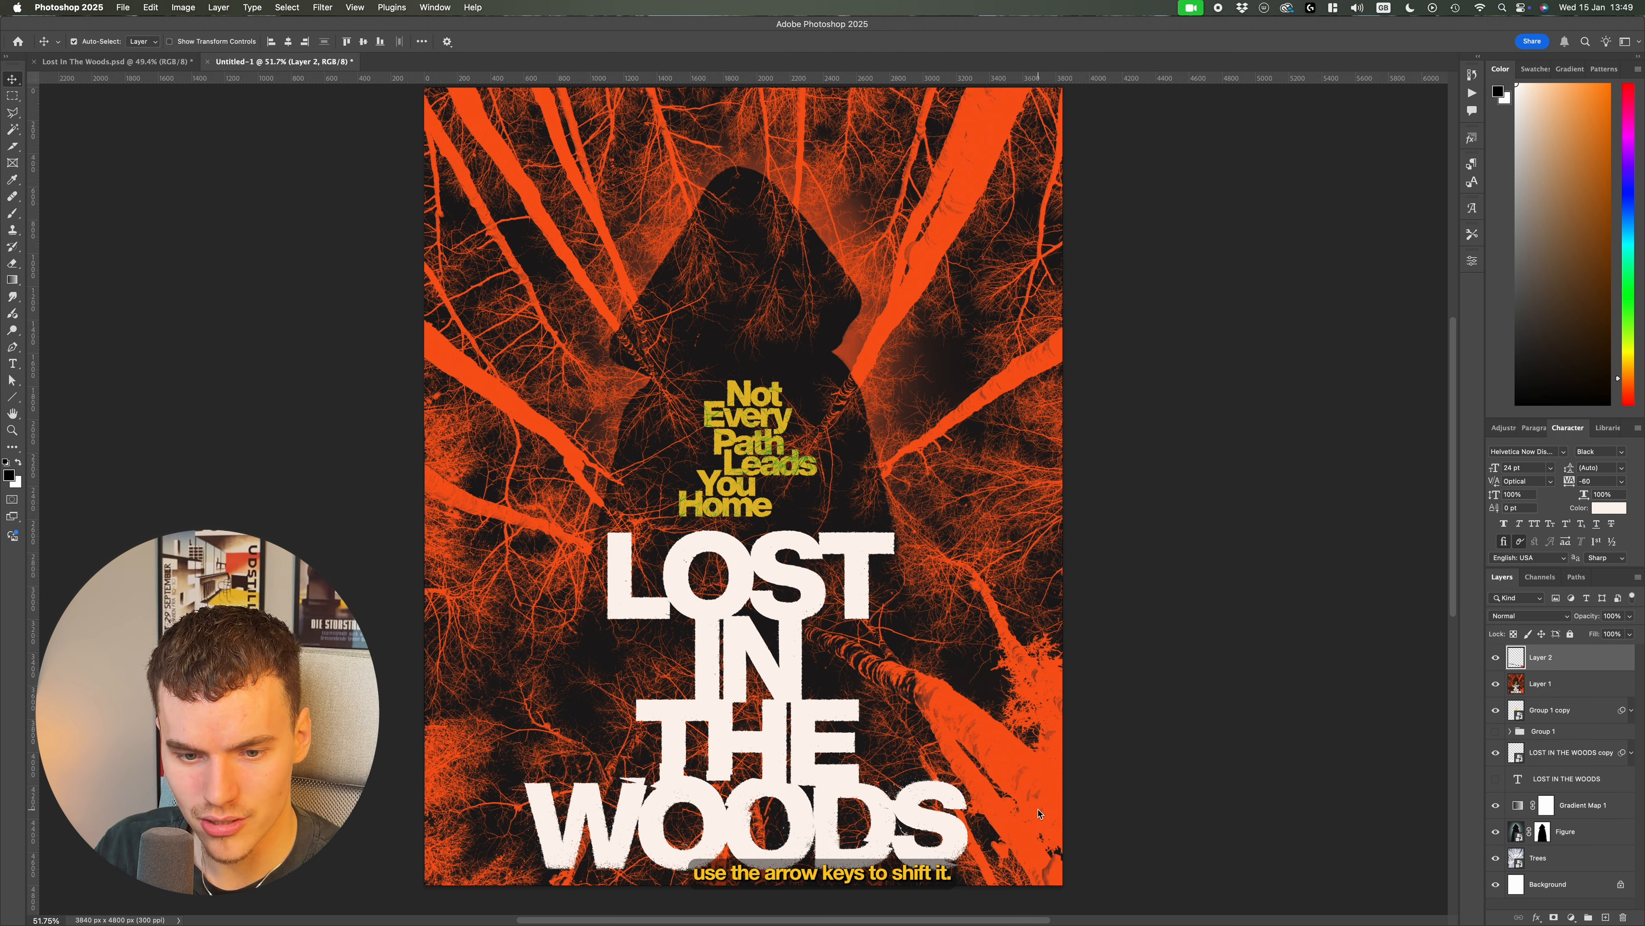
drag(1040, 814, 975, 833)
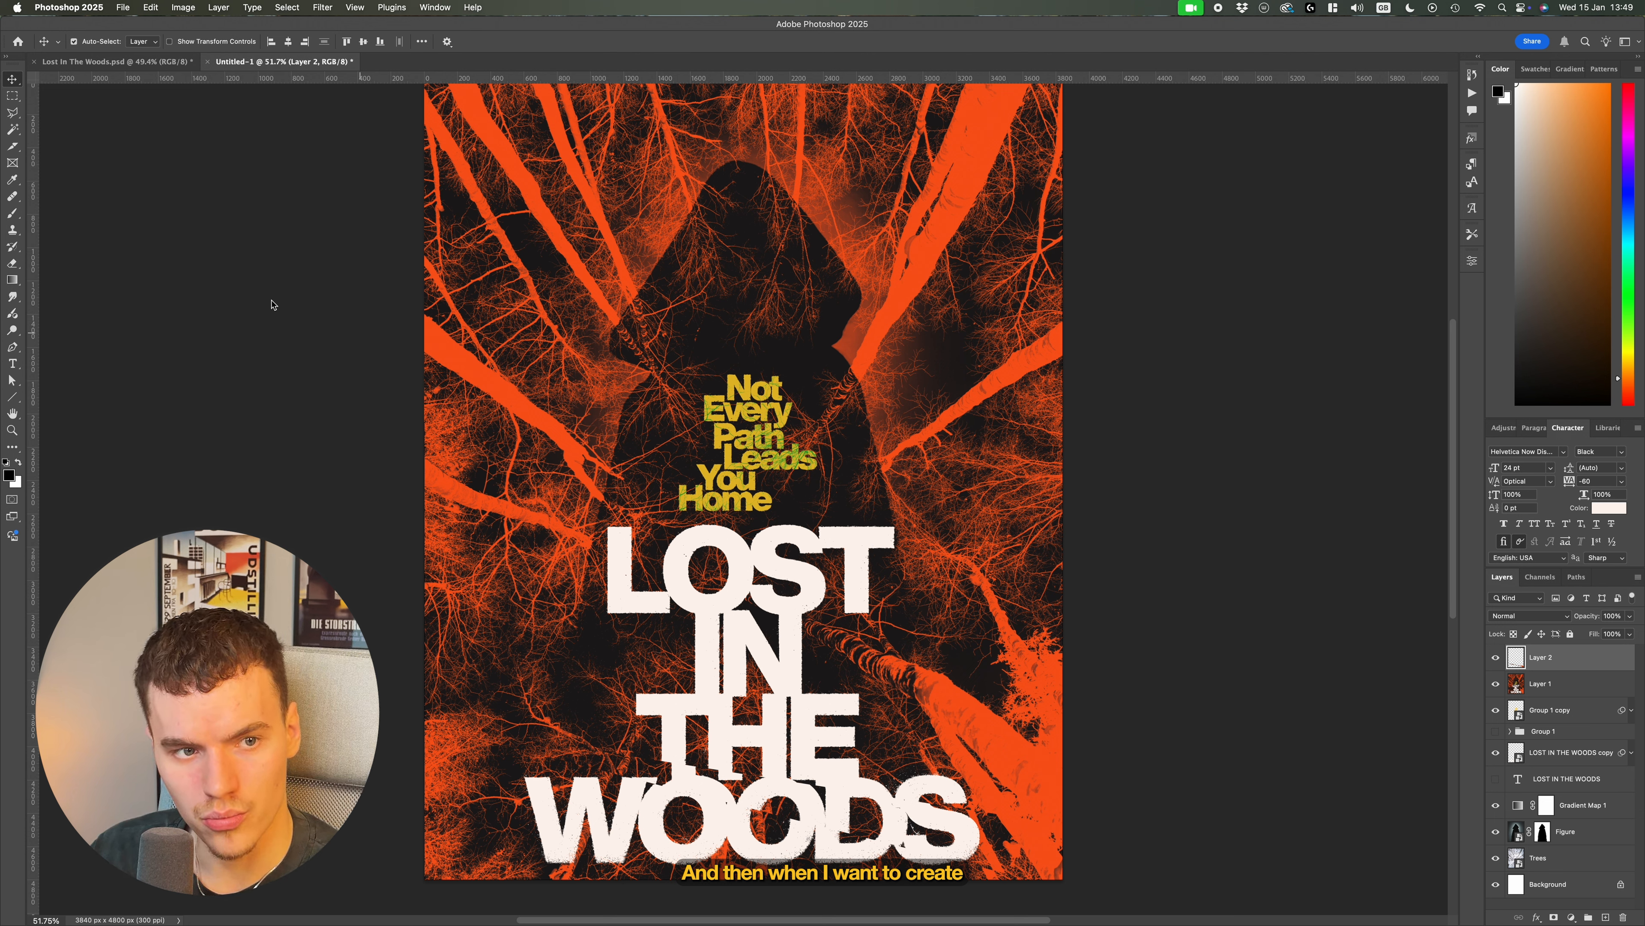
Cut another slanted sliver from Layer 1 across LOST and IN onto a new layer and shift it out of alignment
click(1468, 454)
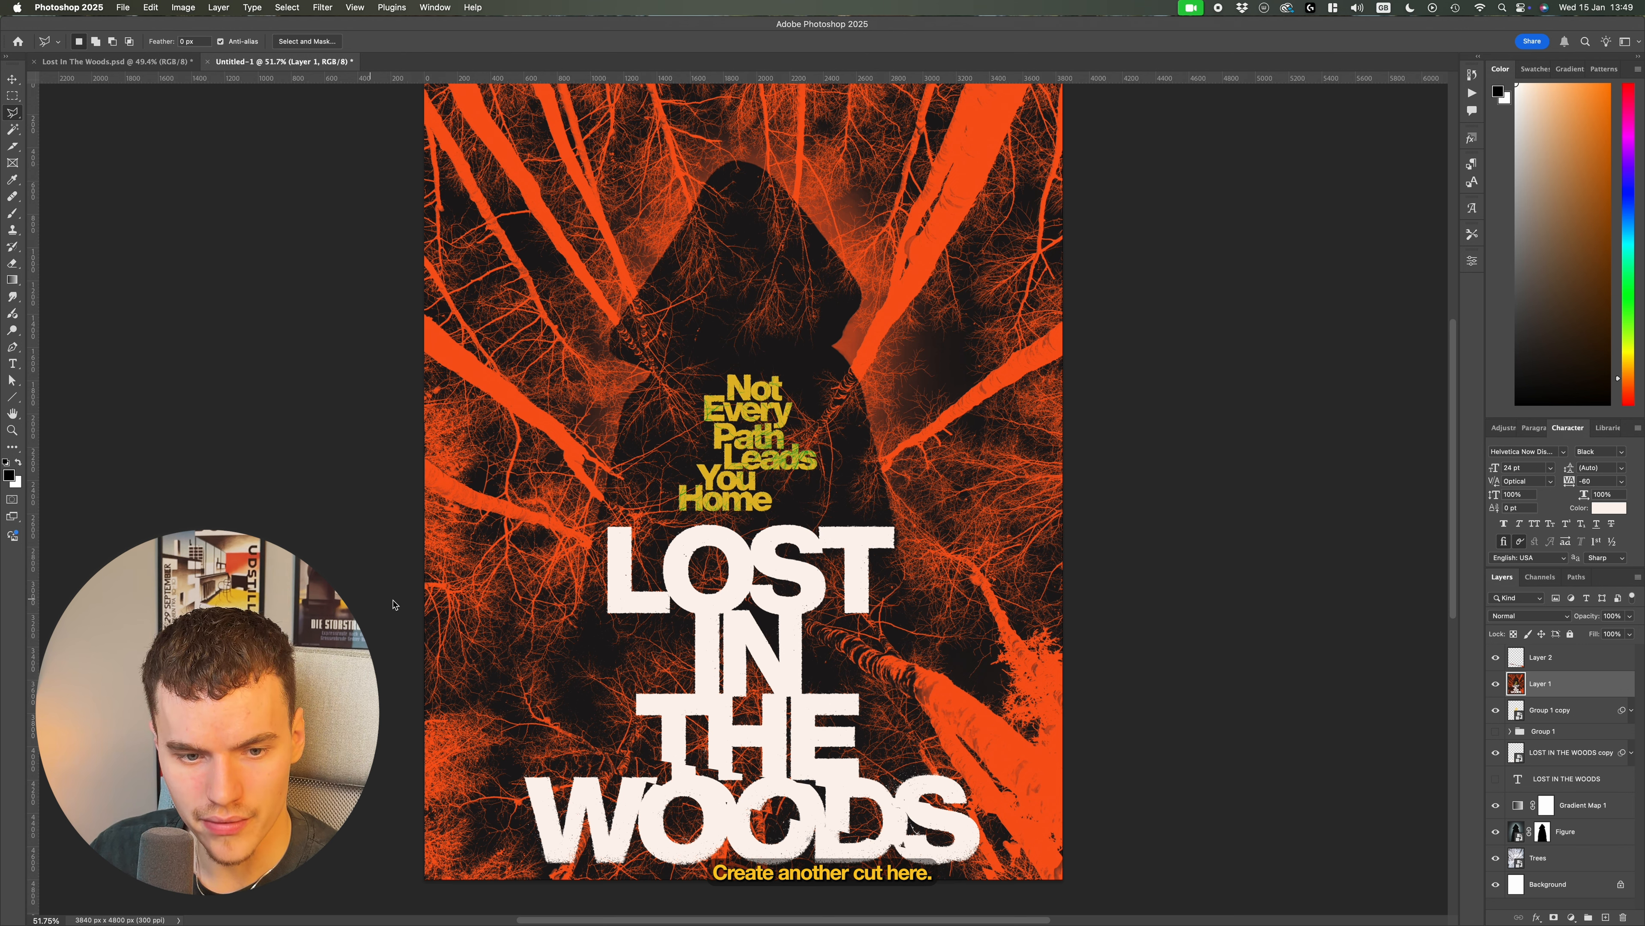
key(super+j)
key(v)
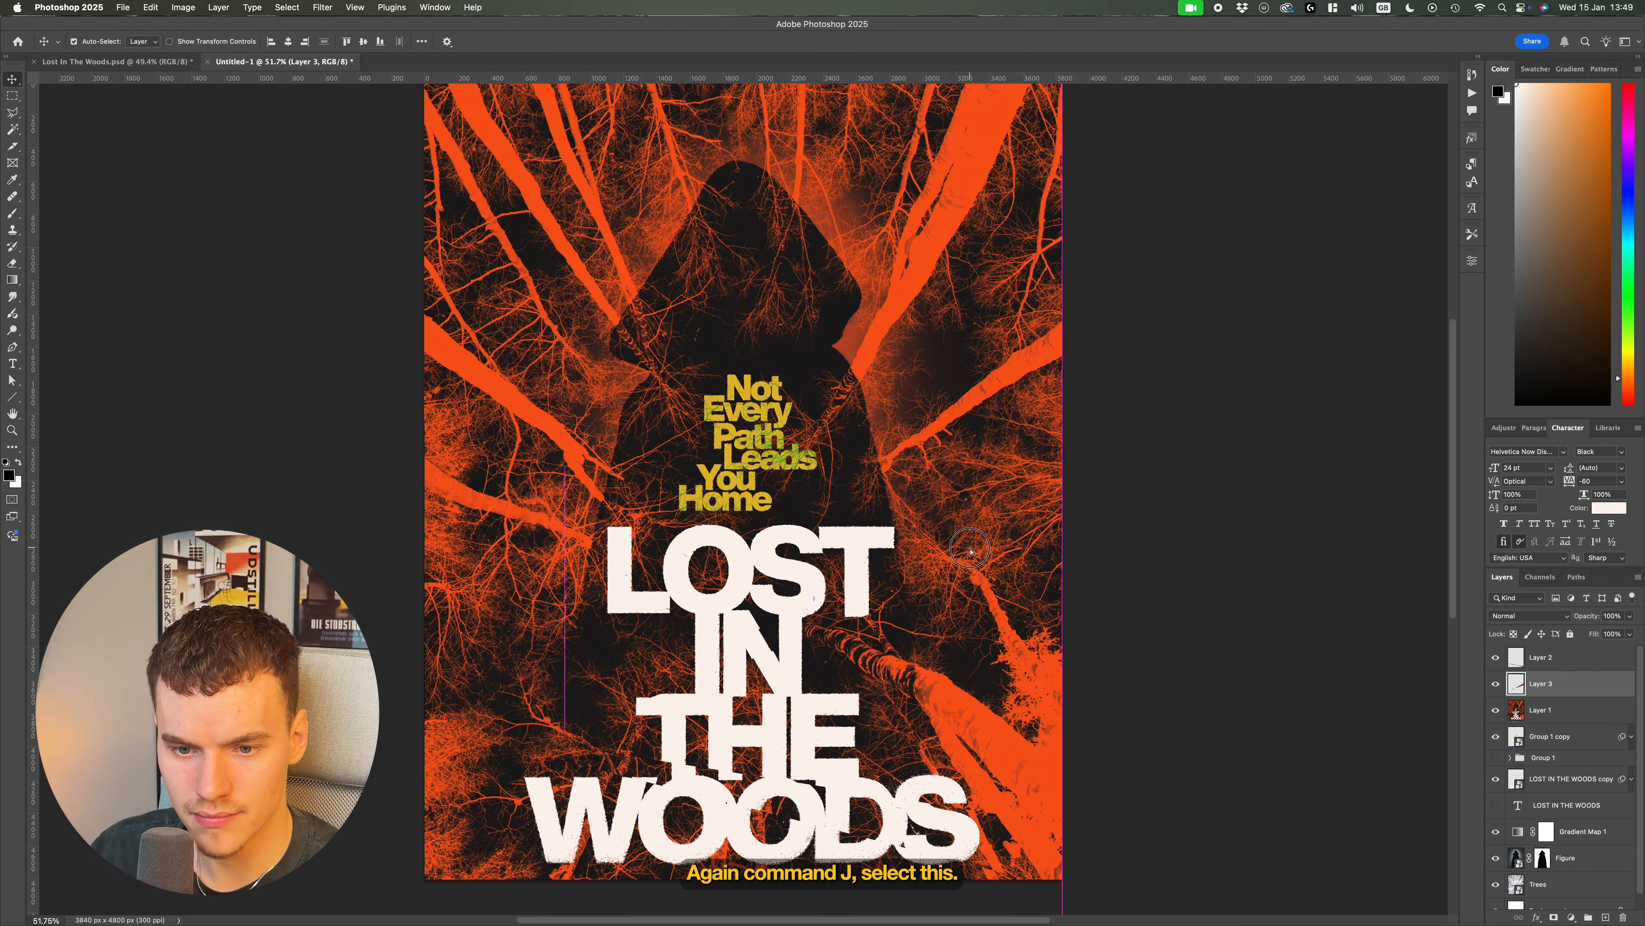
drag(970, 535, 957, 542)
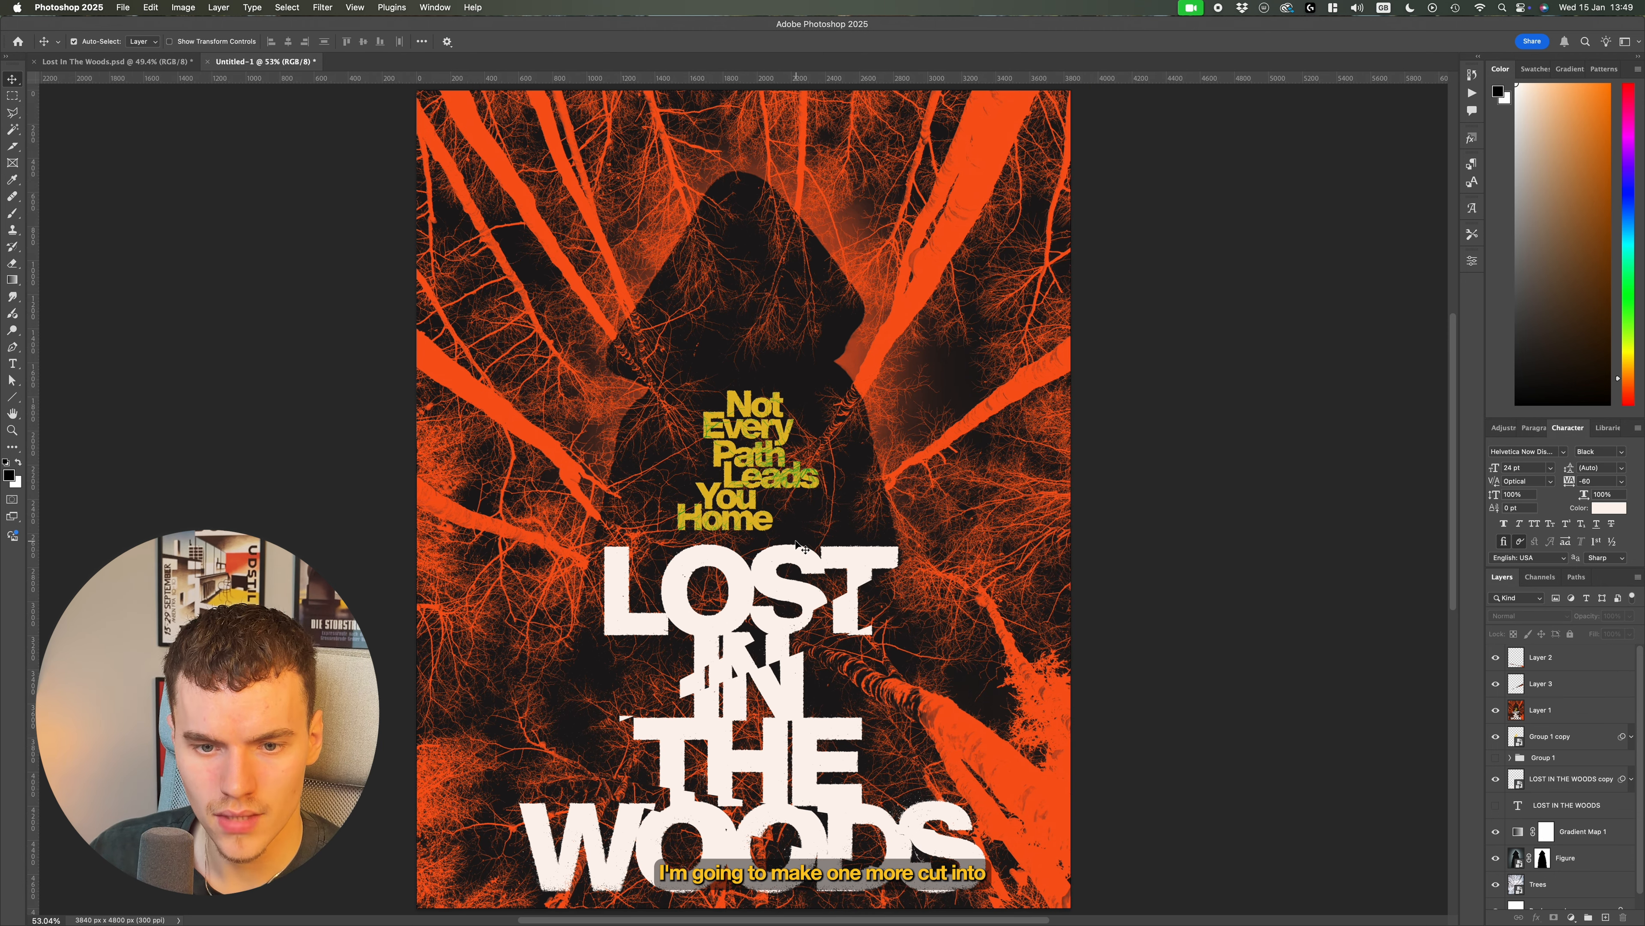
scroll(764, 452, up, 5)
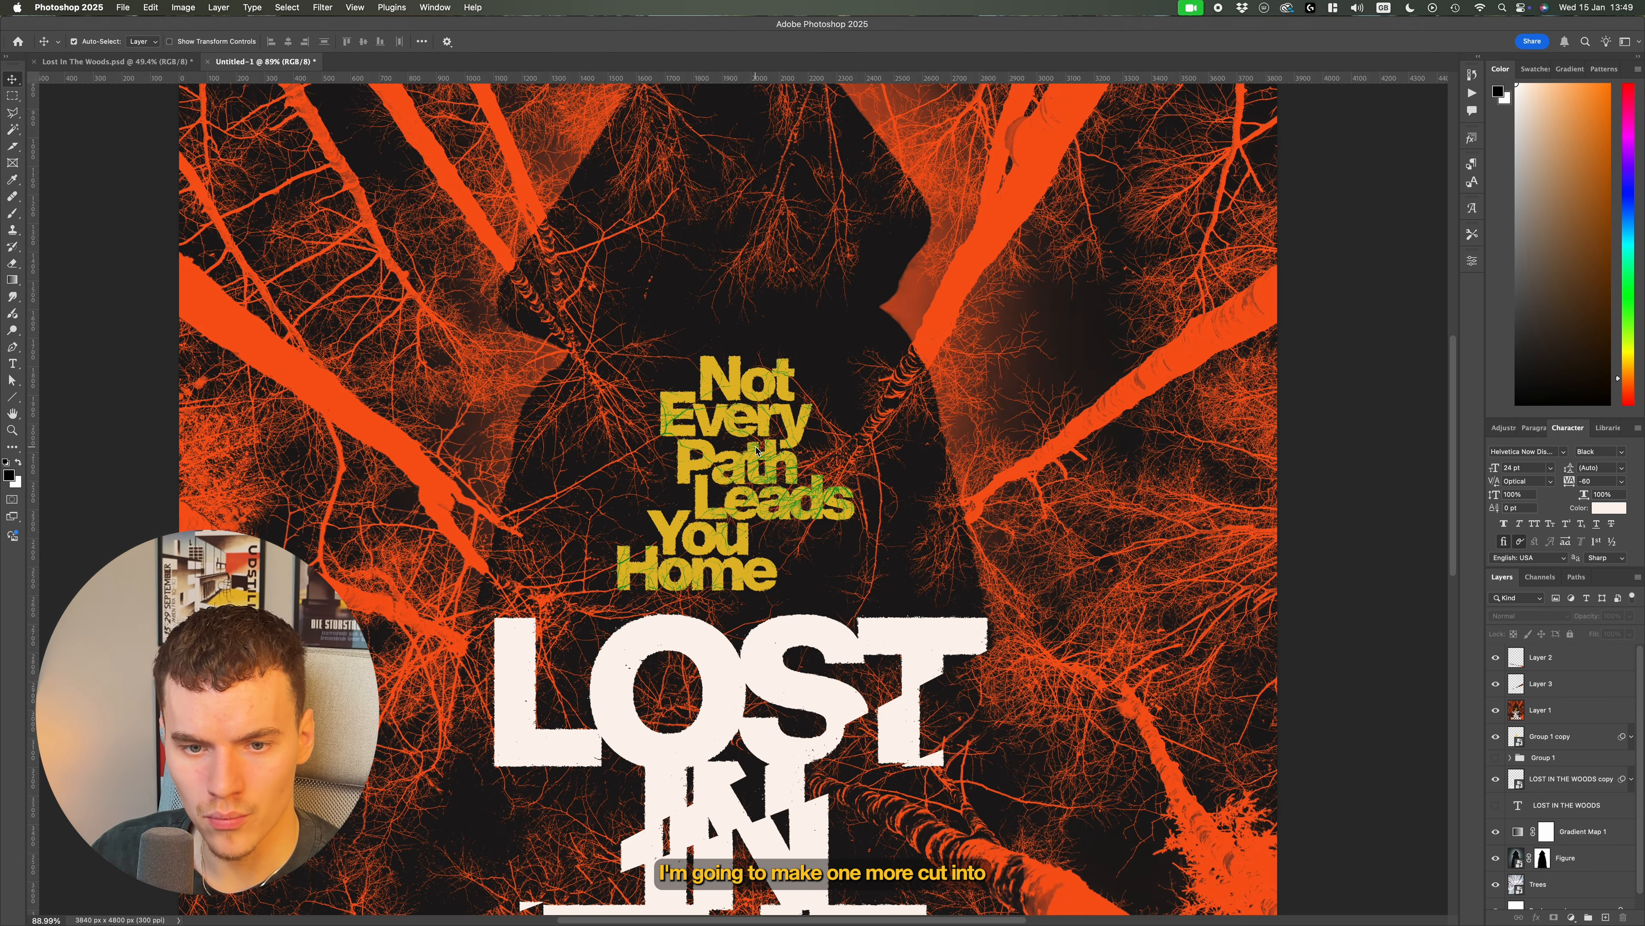
scroll(758, 452, down, 2)
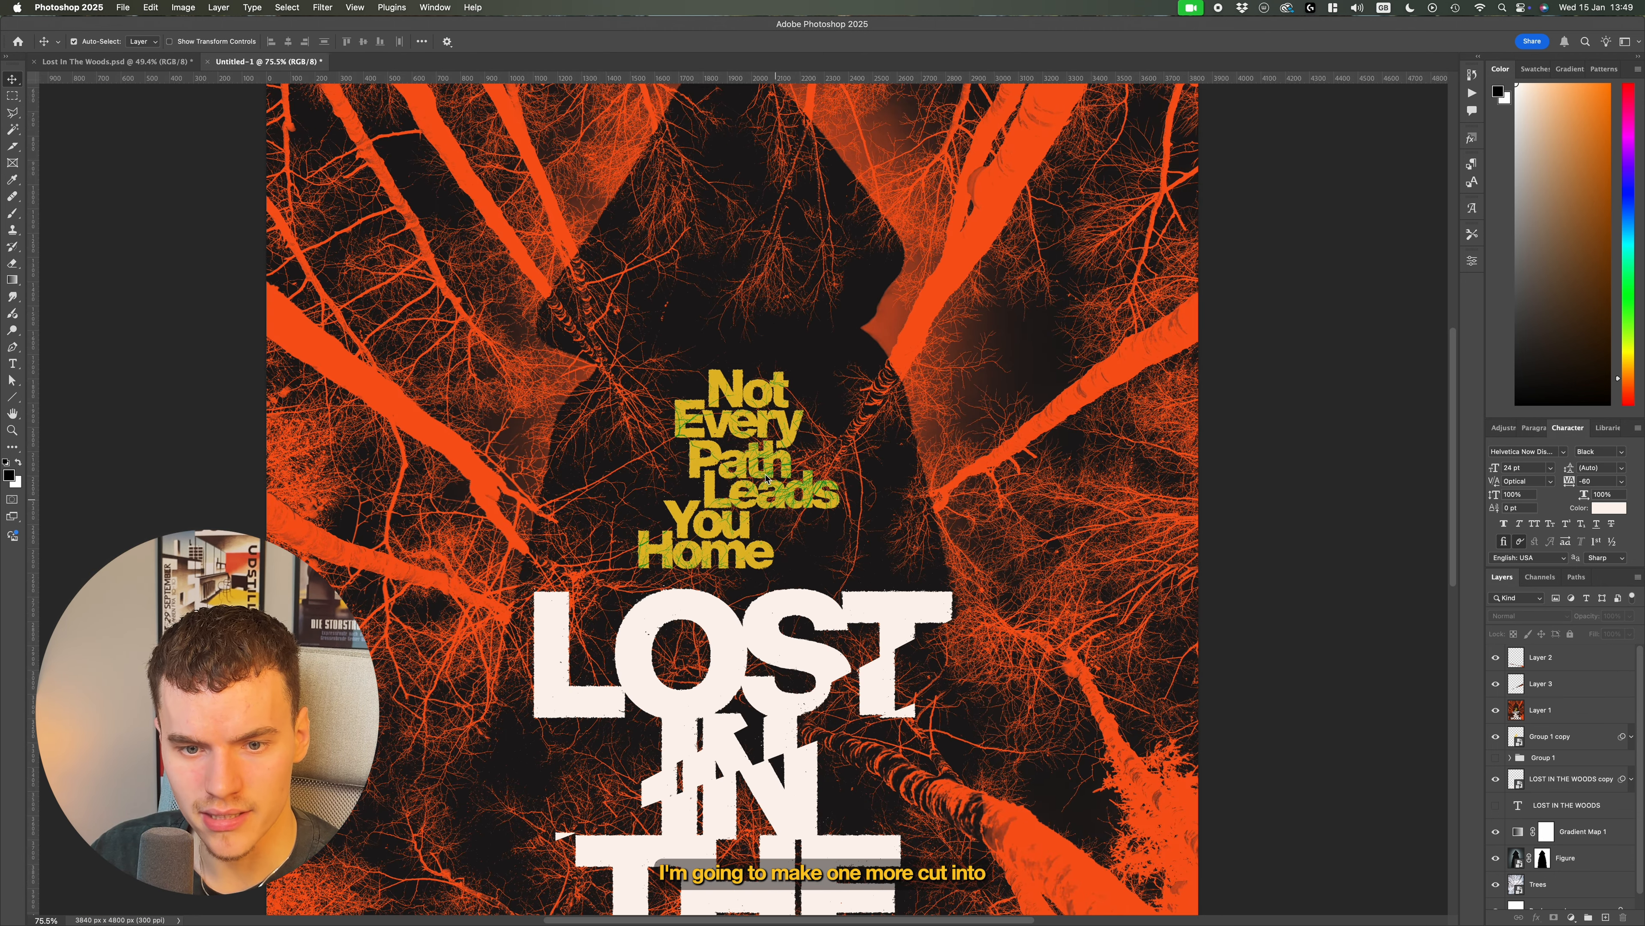
scroll(918, 520, down, 5)
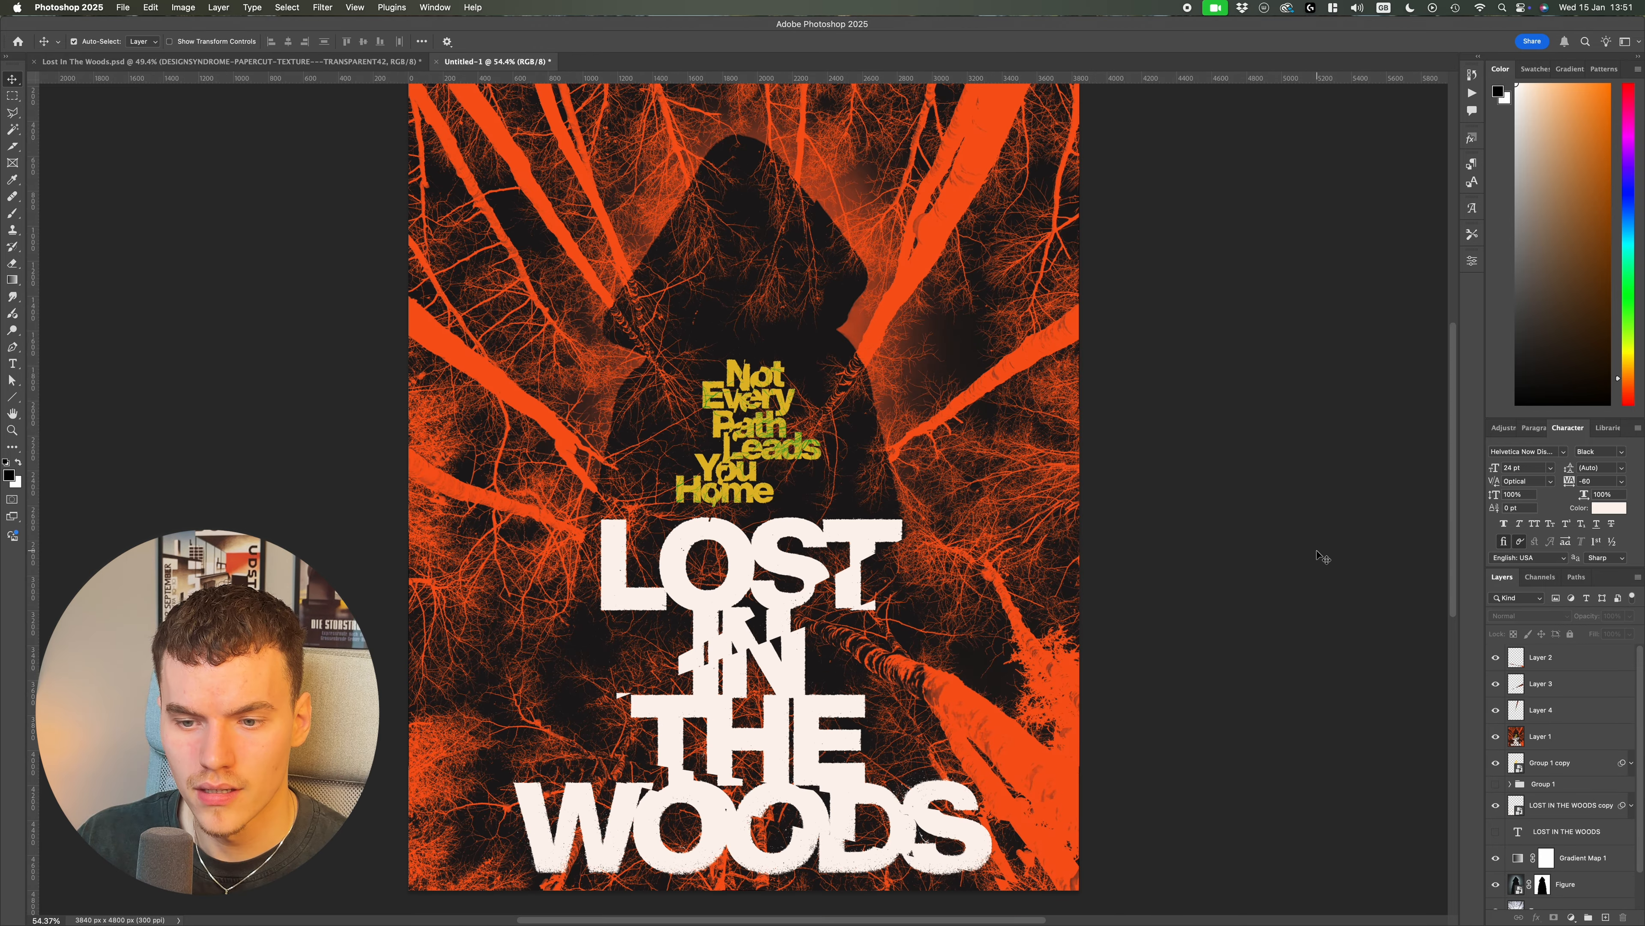
Paste the DESIGNSYNDROME papercut texture over the poster as the top layer and set its opacity to 80%
scroll(1109, 598, down, 3)
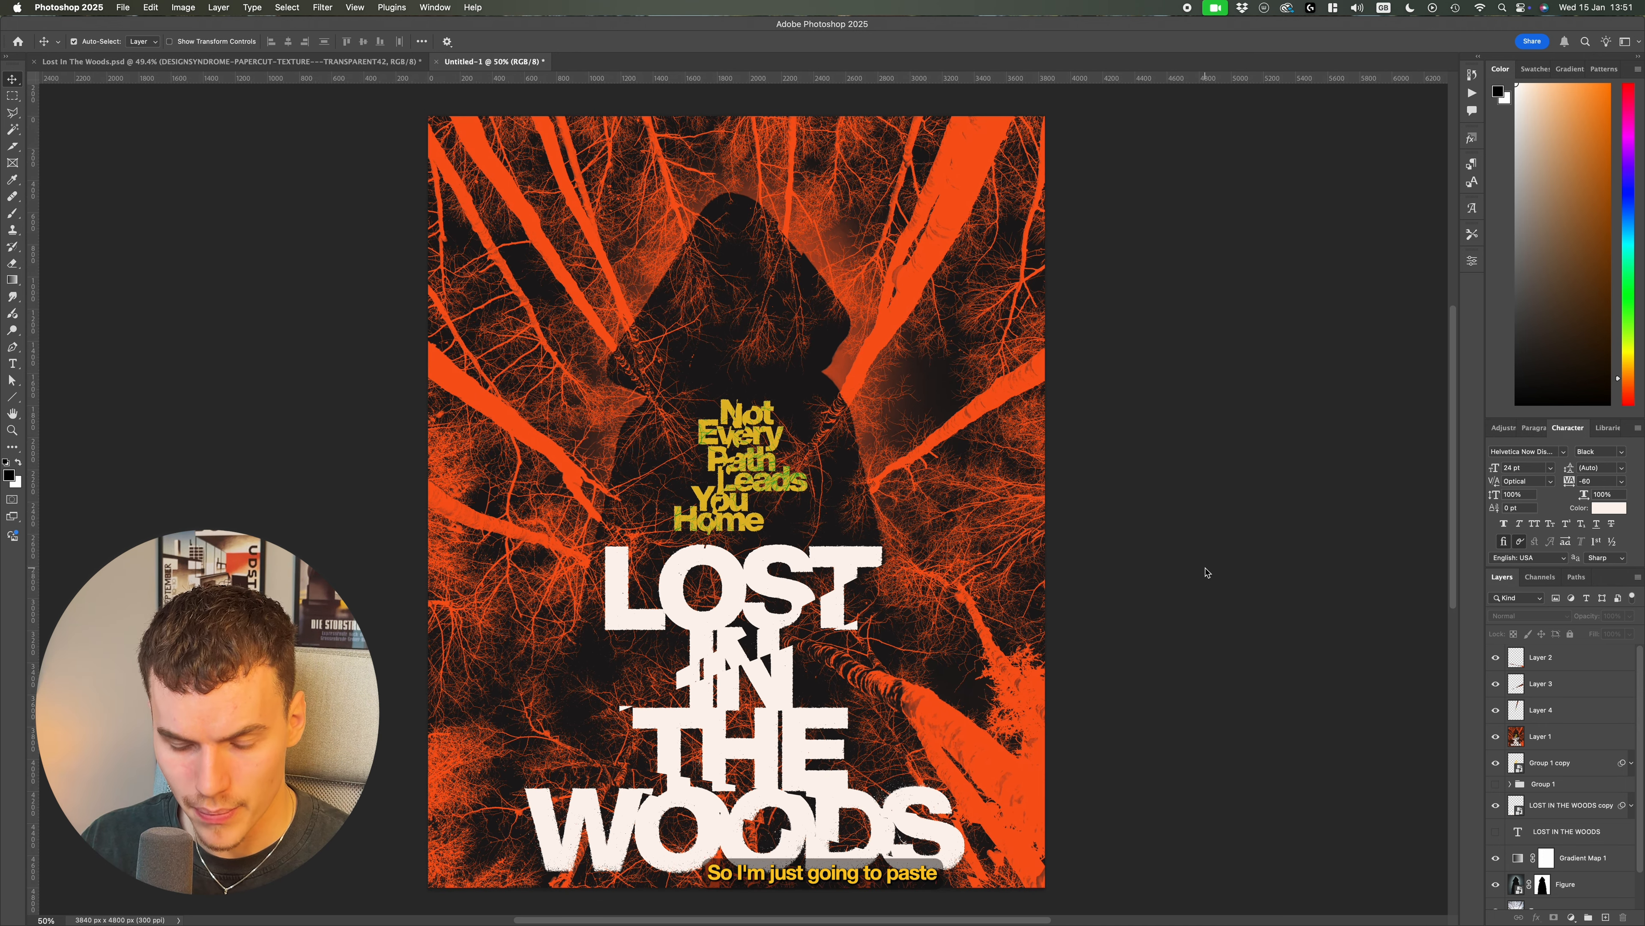
key(super+v)
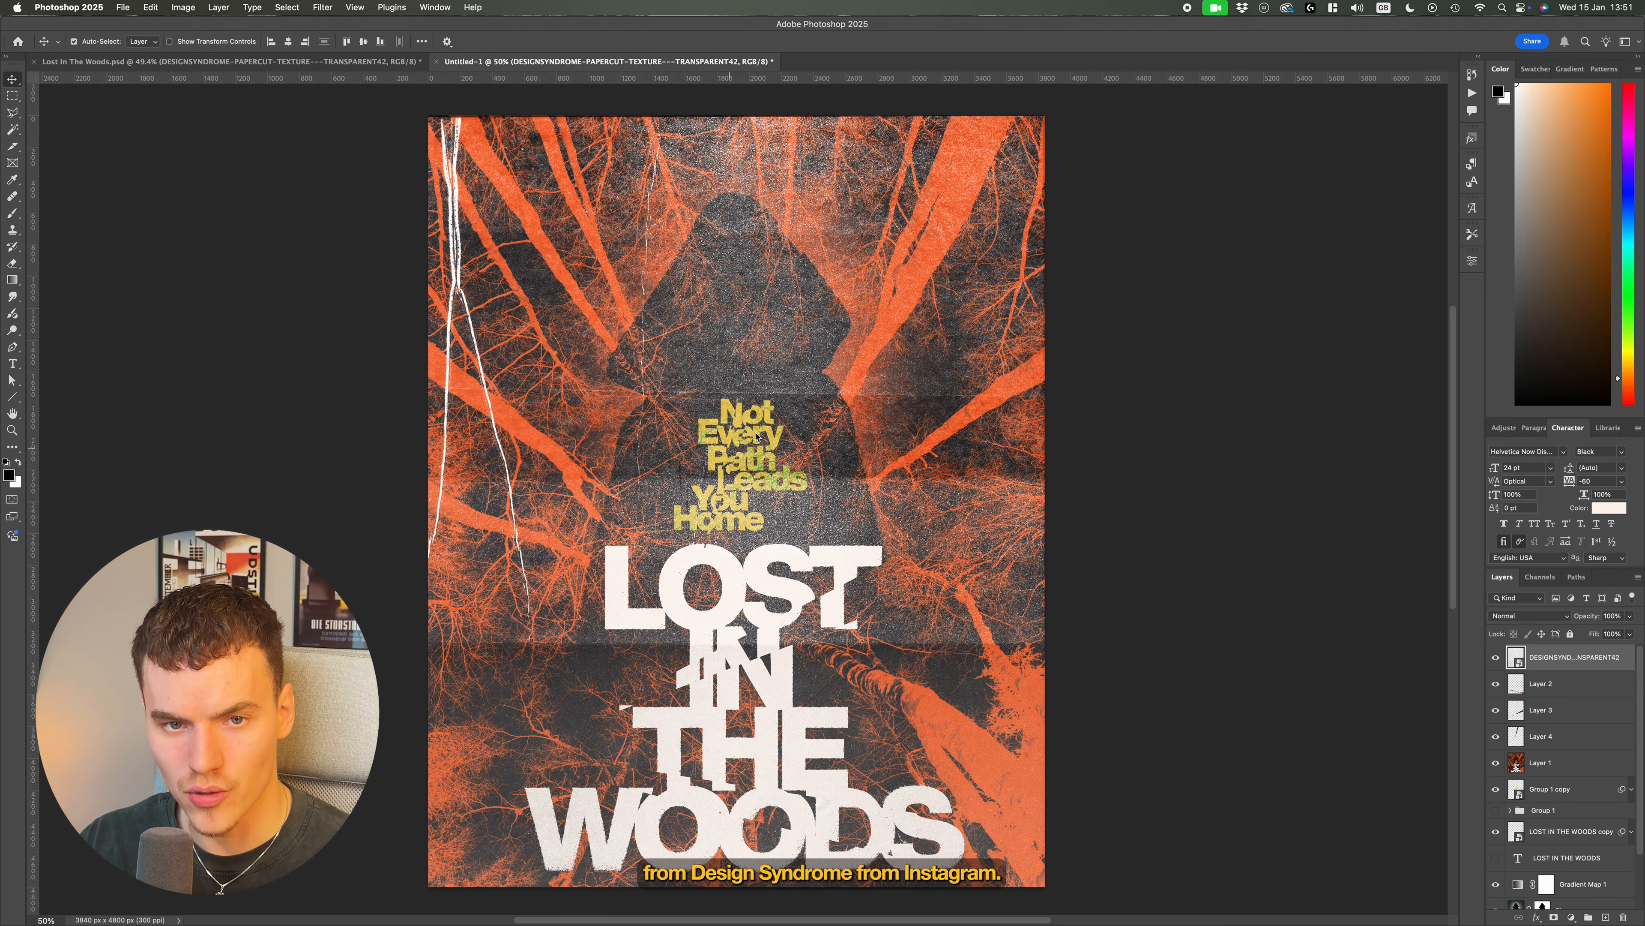
scroll(931, 430, down, 3)
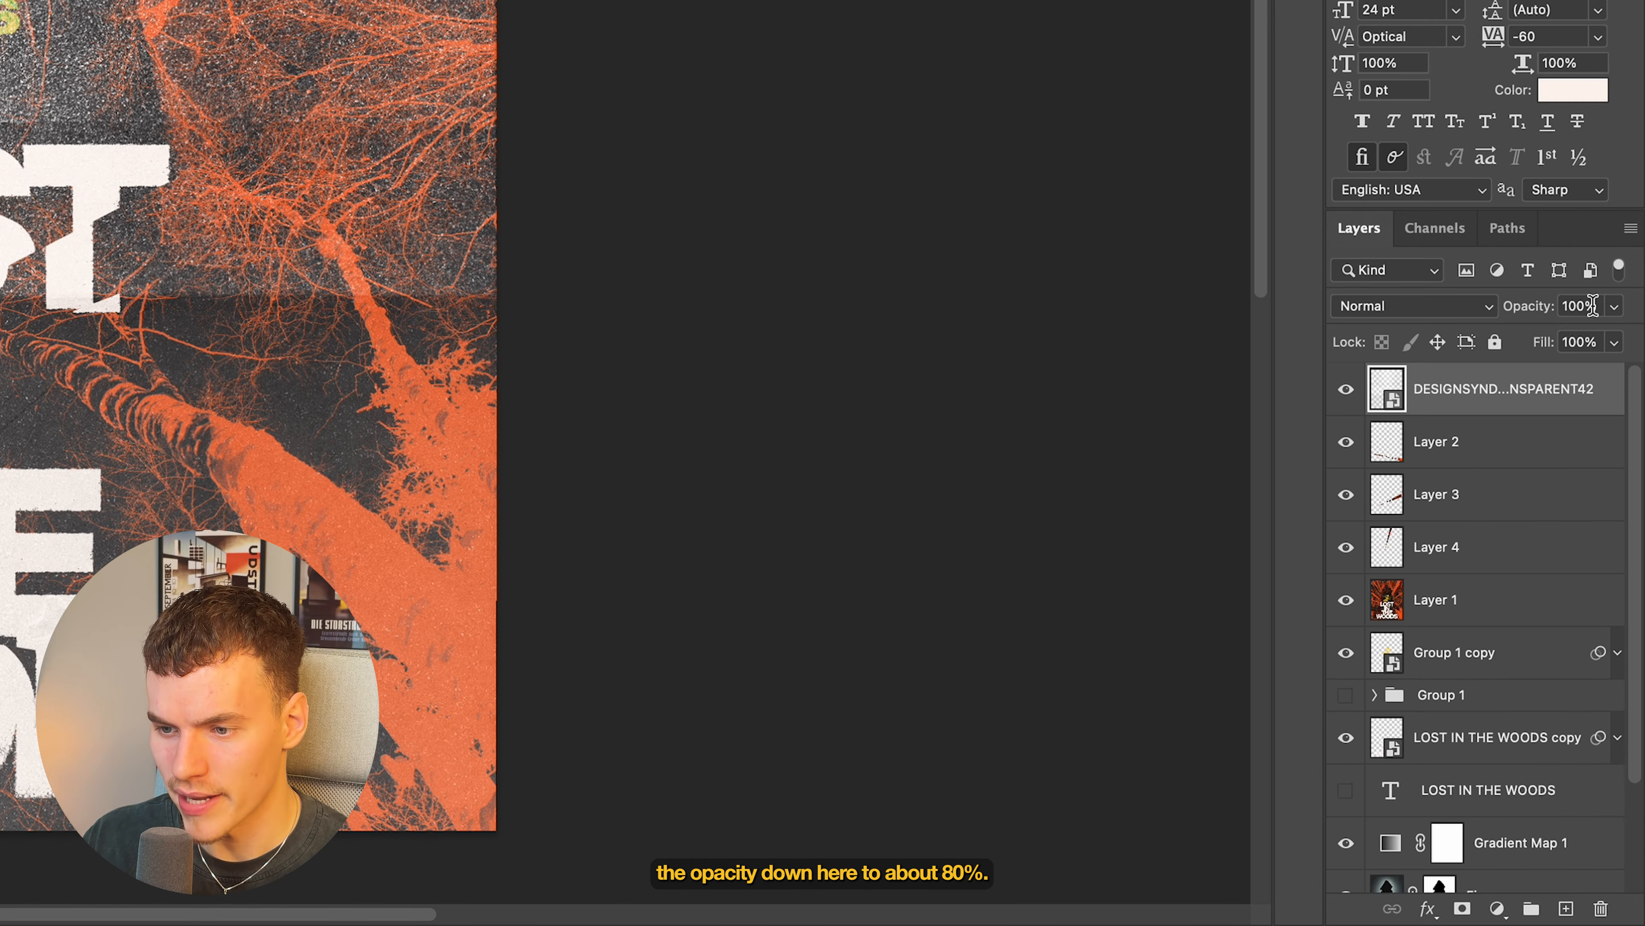
click(1618, 615)
text(80)
key(Return)
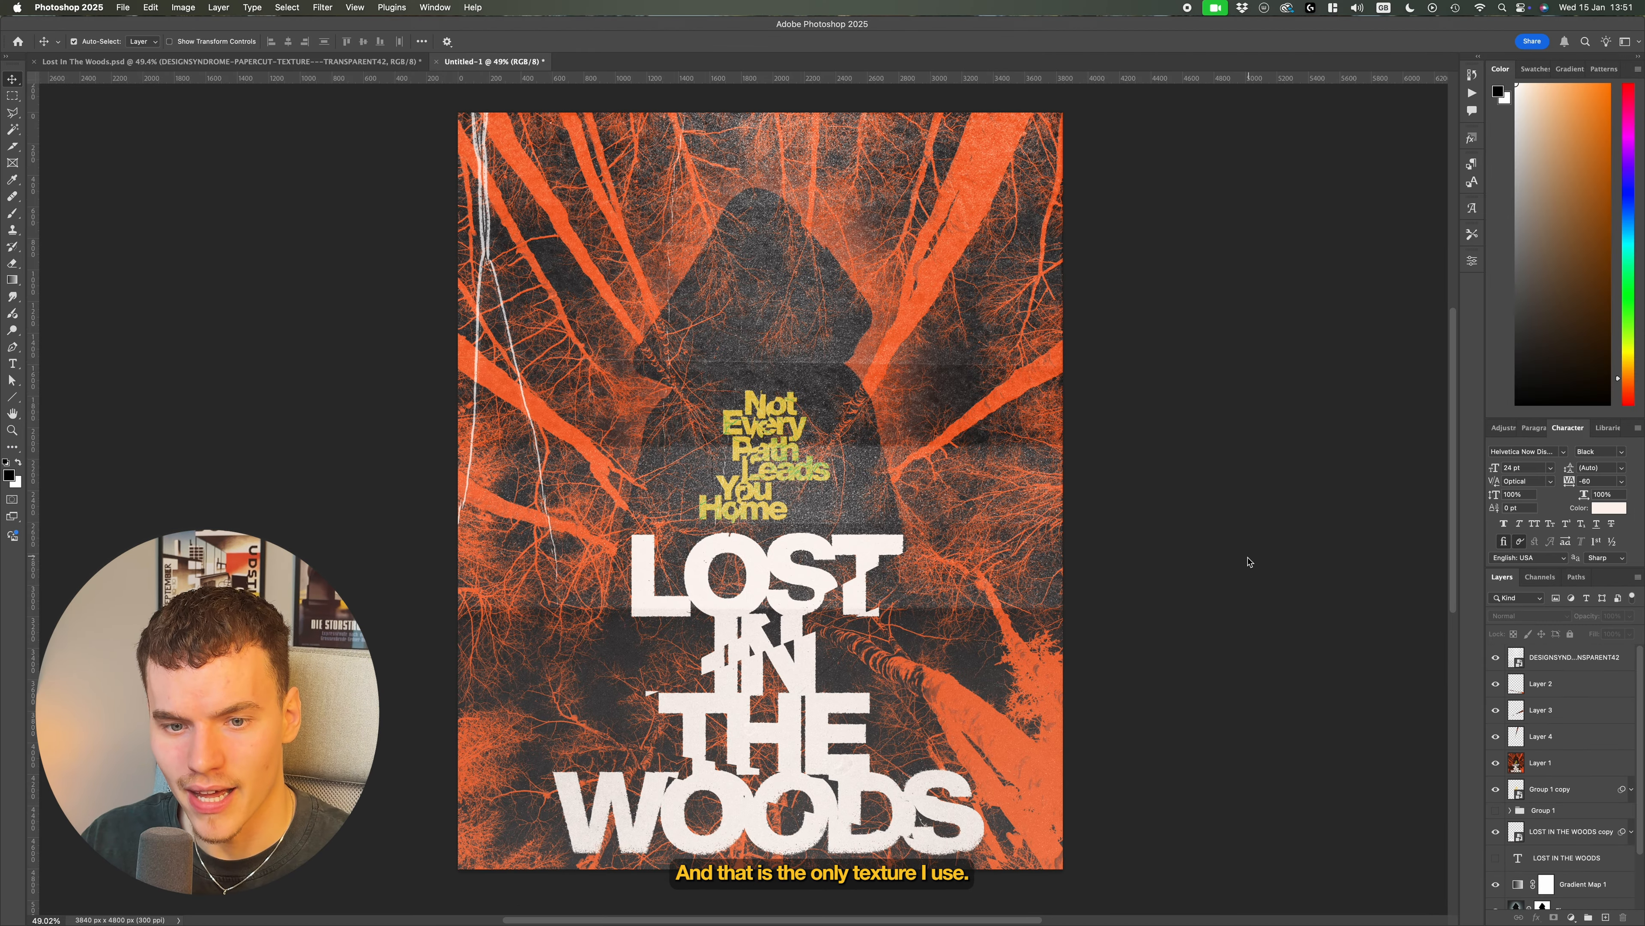
scroll(745, 494, down, 5)
scroll(812, 416, up, 3)
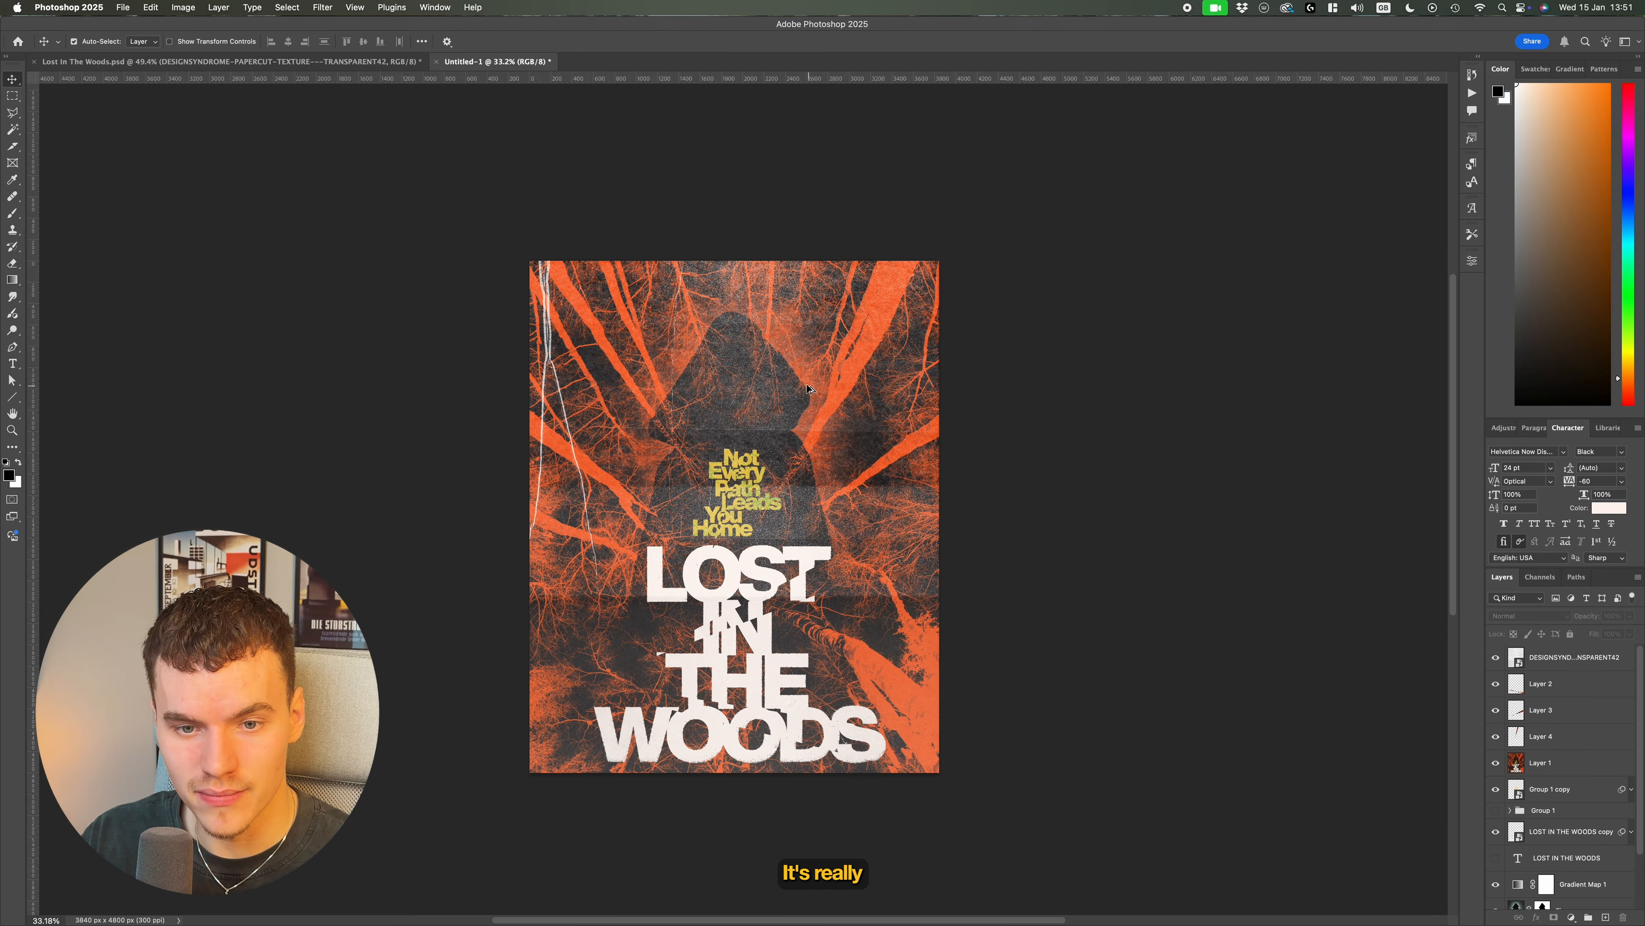
scroll(771, 407, up, 2)
scroll(776, 583, up, 3)
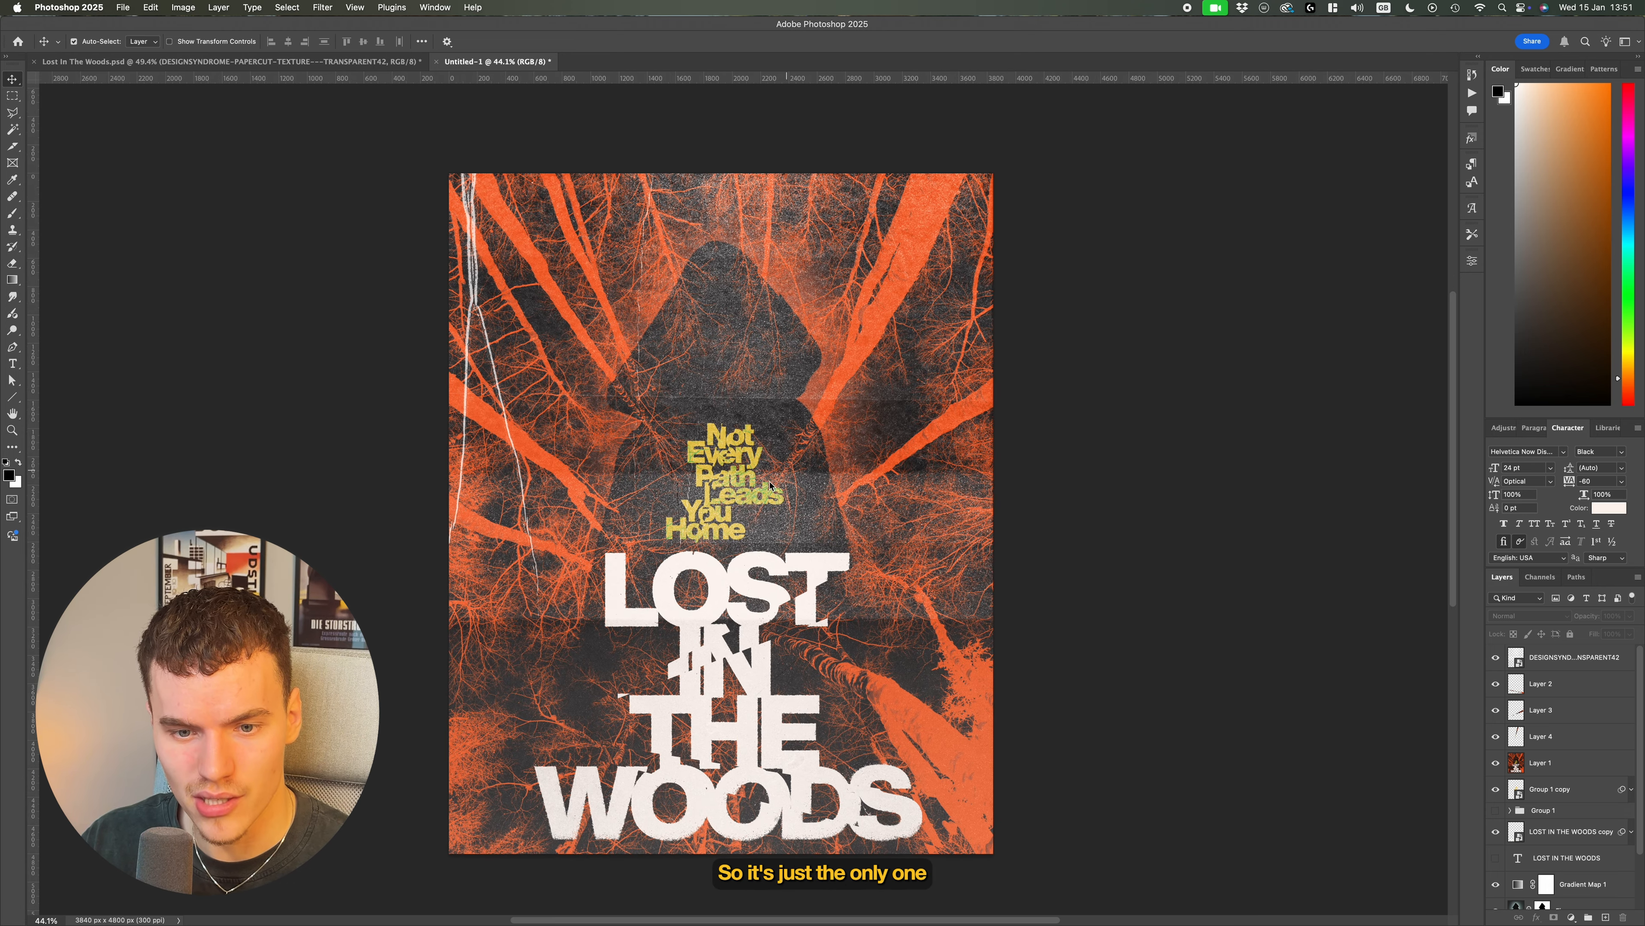